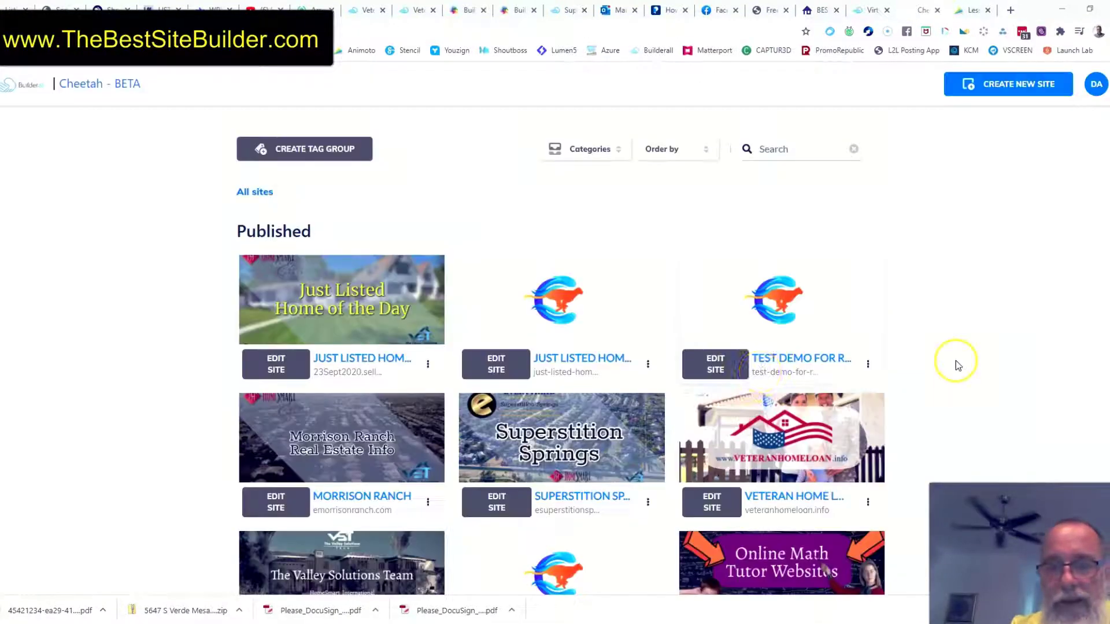
Create a new page in the Test Demo for Real Estate site, using Page 4 as its name, title and description
click(724, 373)
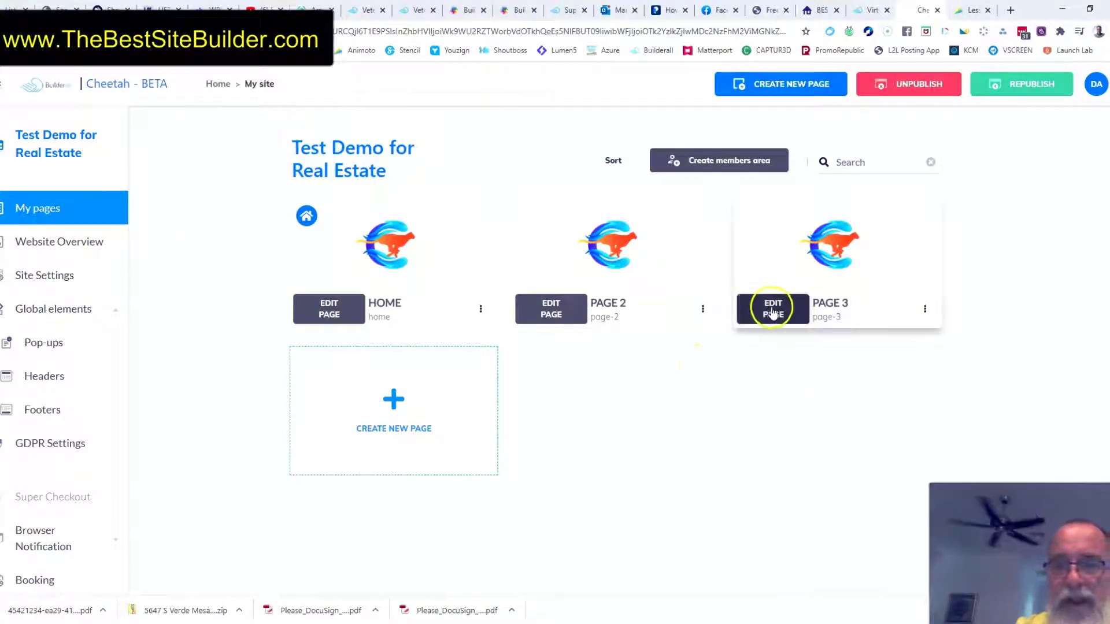
click(398, 399)
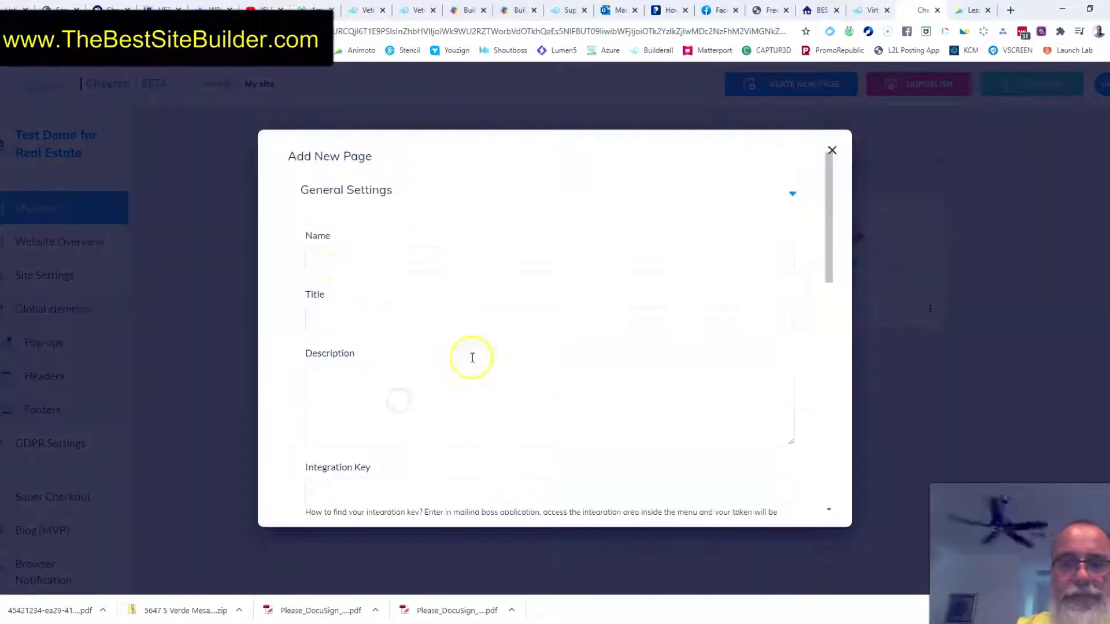
click(329, 254)
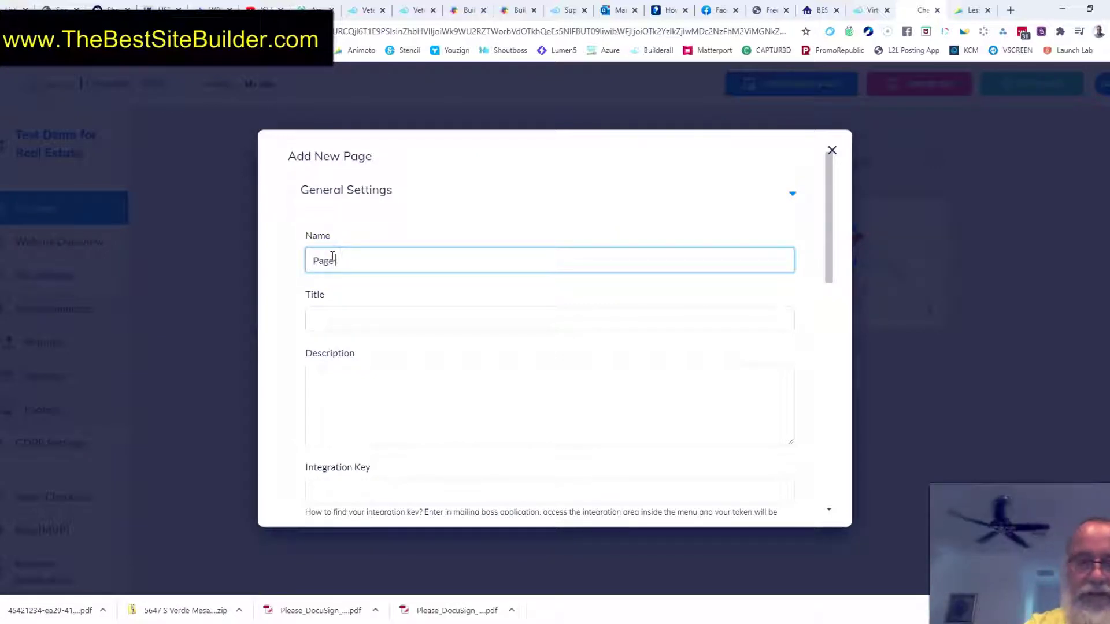
click(344, 320)
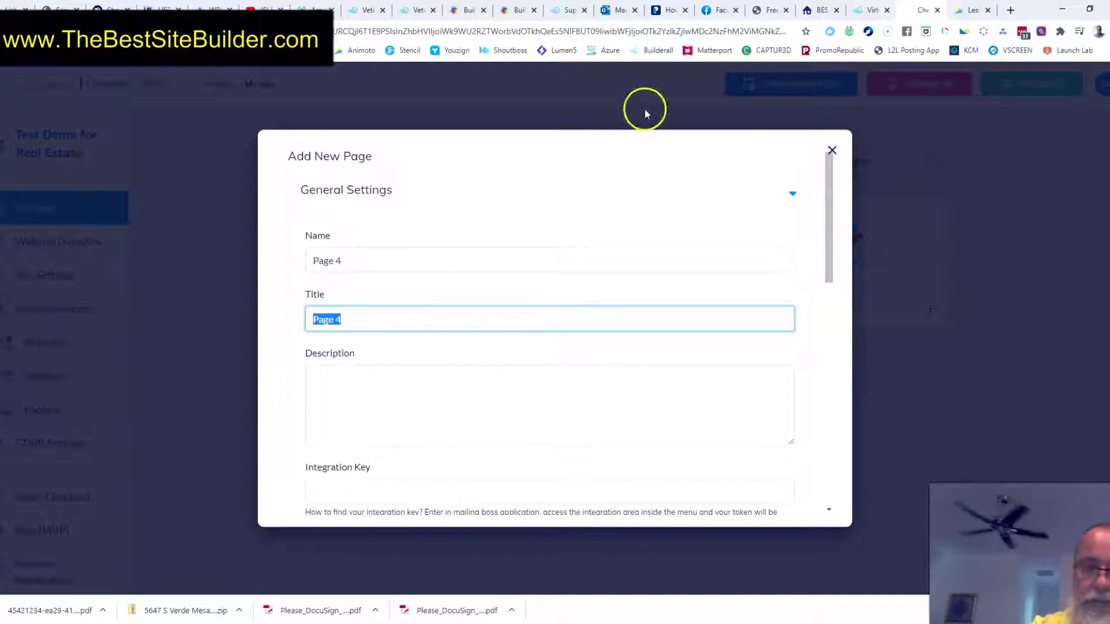
click(364, 383)
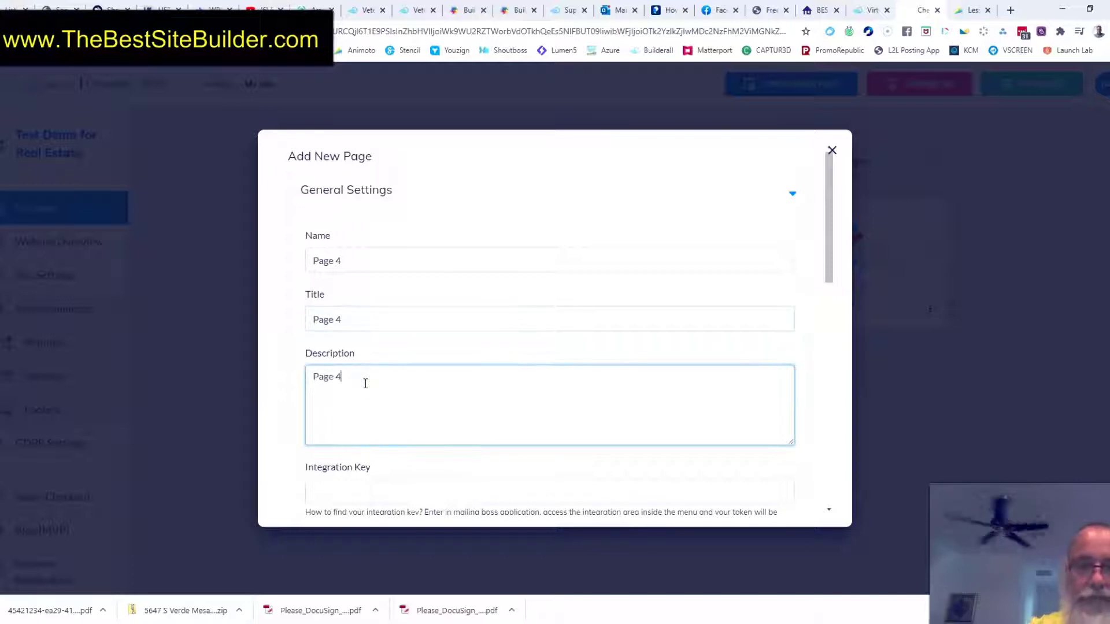
scroll(404, 382, down, 10)
click(795, 497)
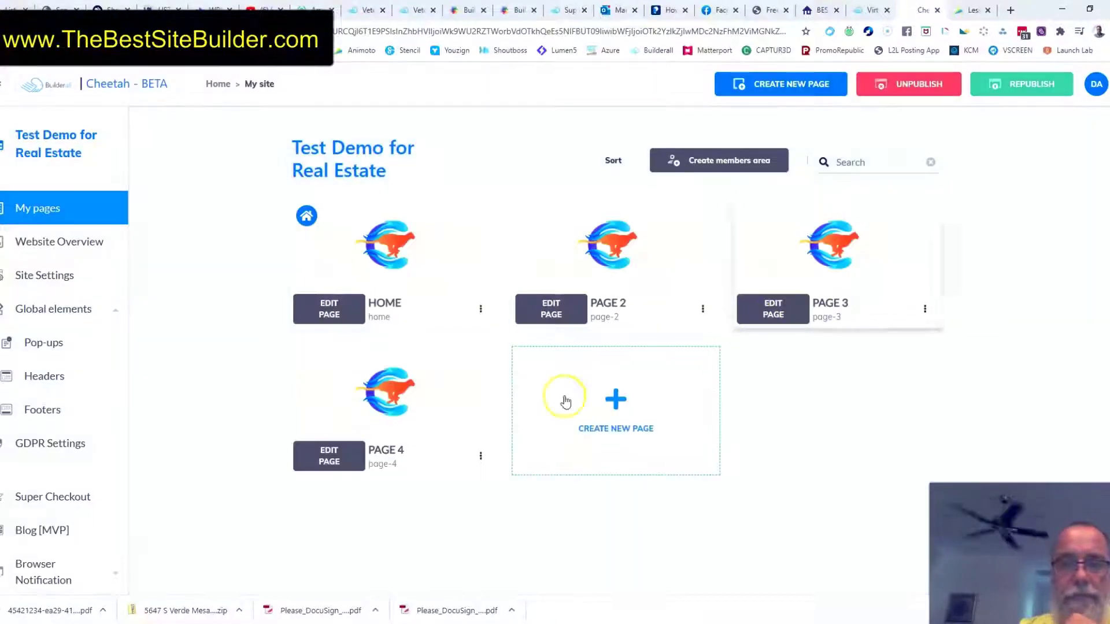
Open Page 4 for editing, add a blank panel and extend its lower edge to make it much taller
click(323, 457)
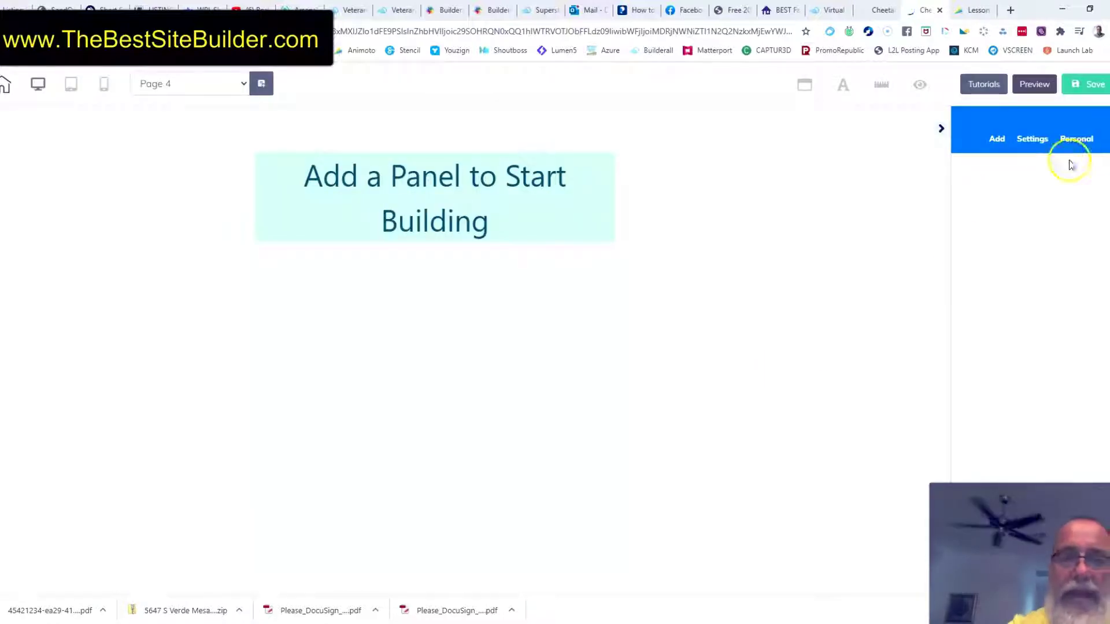
click(997, 141)
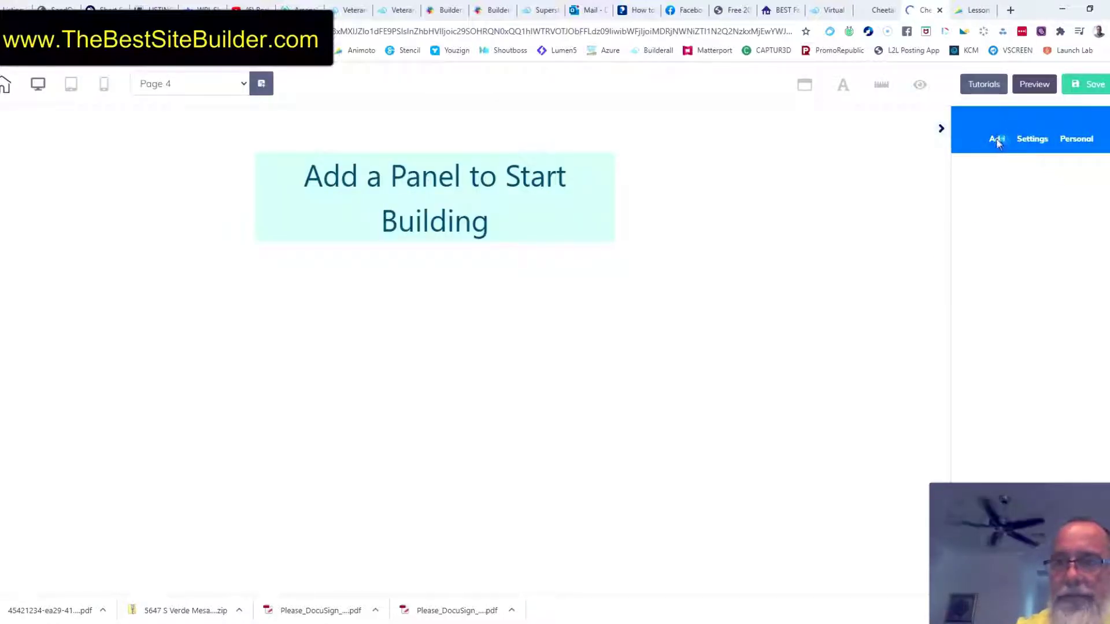
click(995, 139)
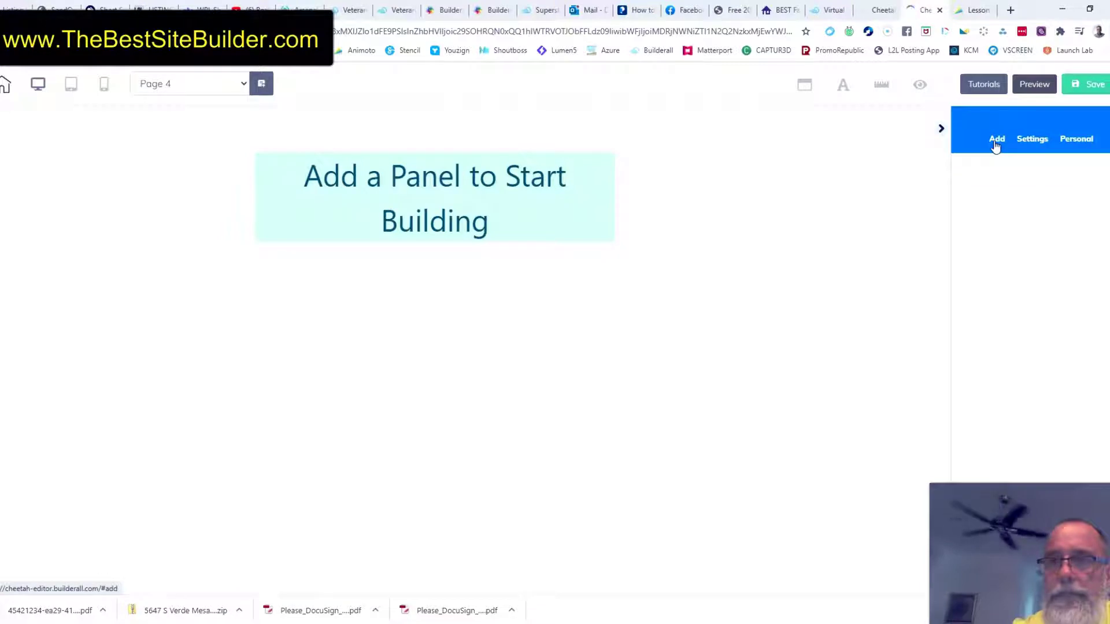
click(996, 142)
click(1002, 179)
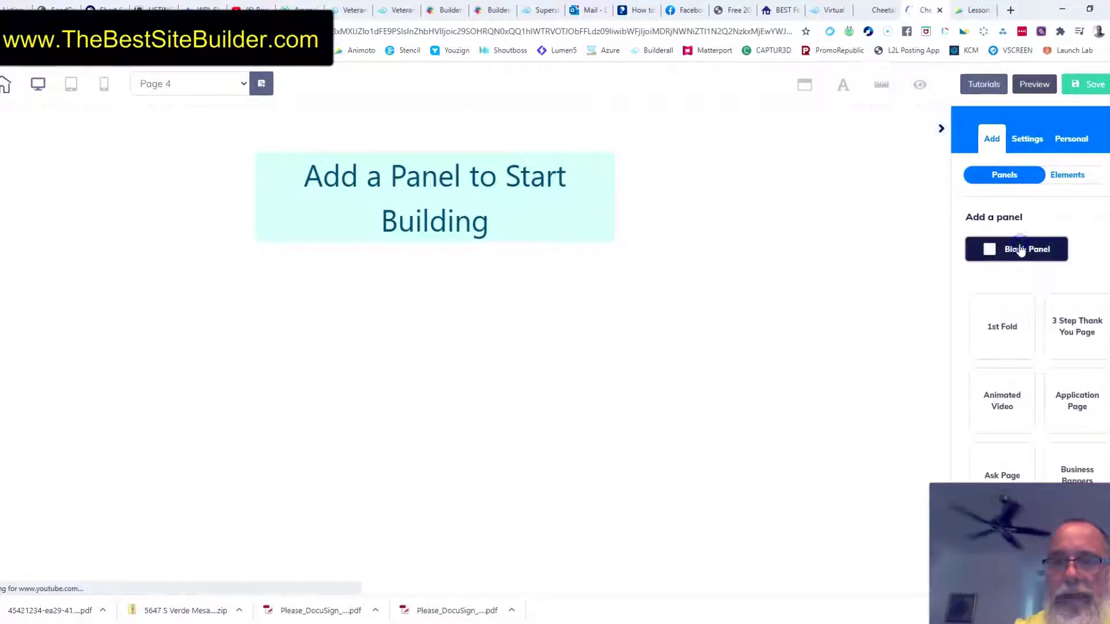
drag(1014, 249, 803, 266)
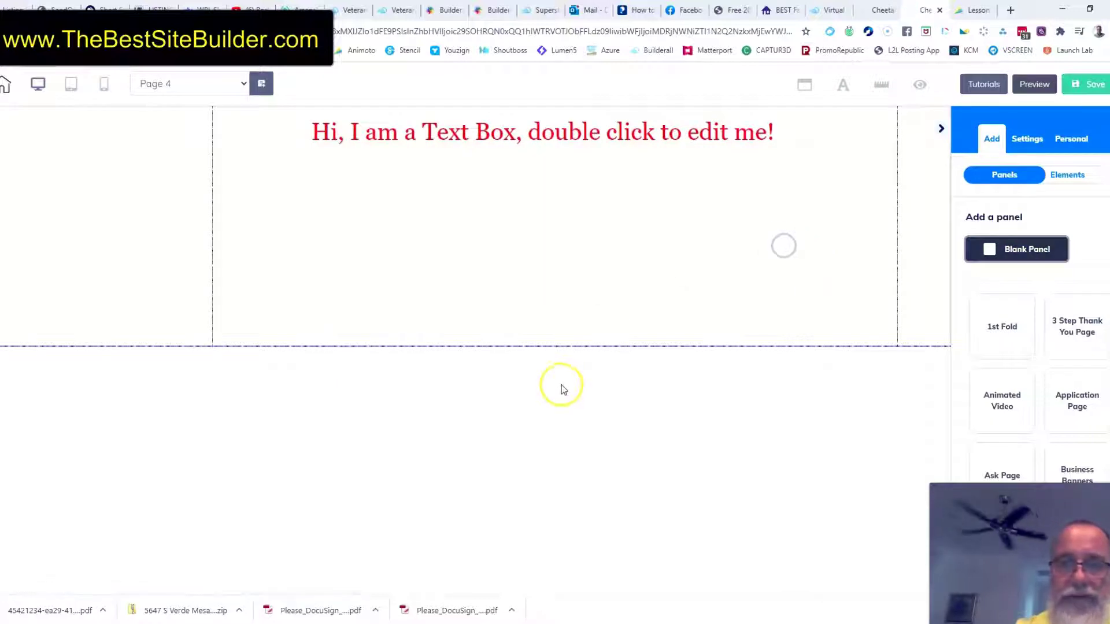
click(832, 298)
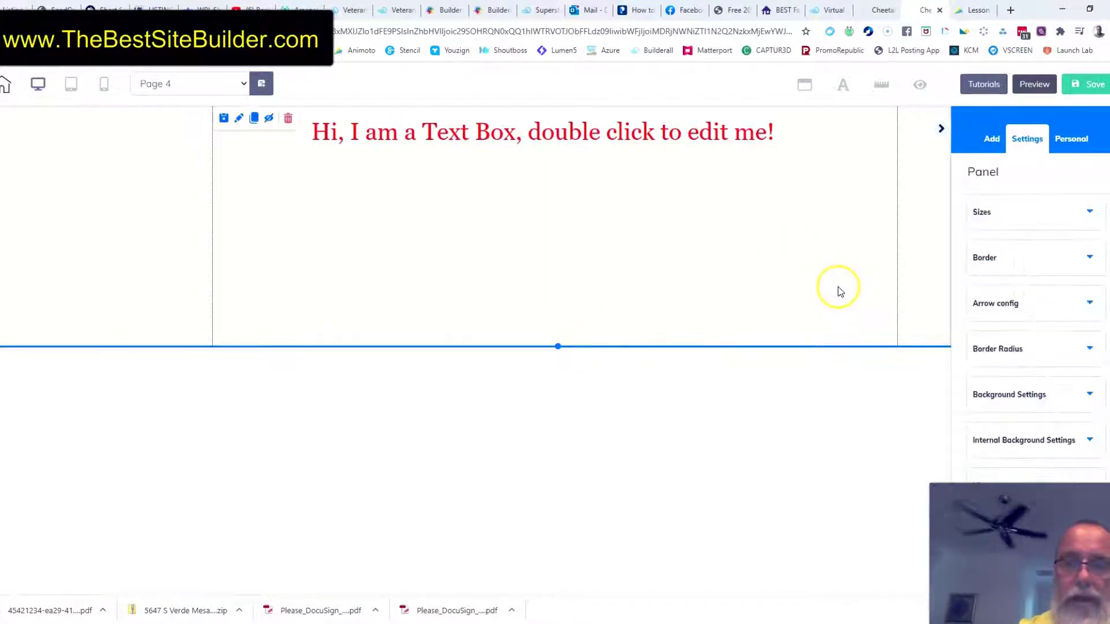
drag(557, 345, 544, 565)
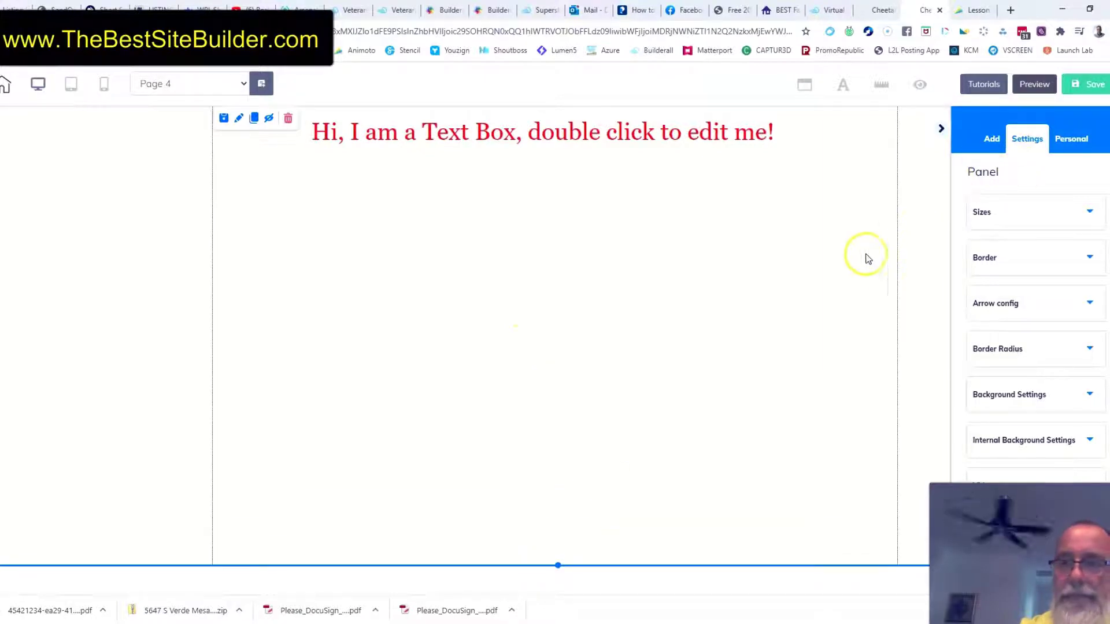
Add the laptop image element to the panel's upper-left area, below the heading text
click(991, 139)
click(1075, 176)
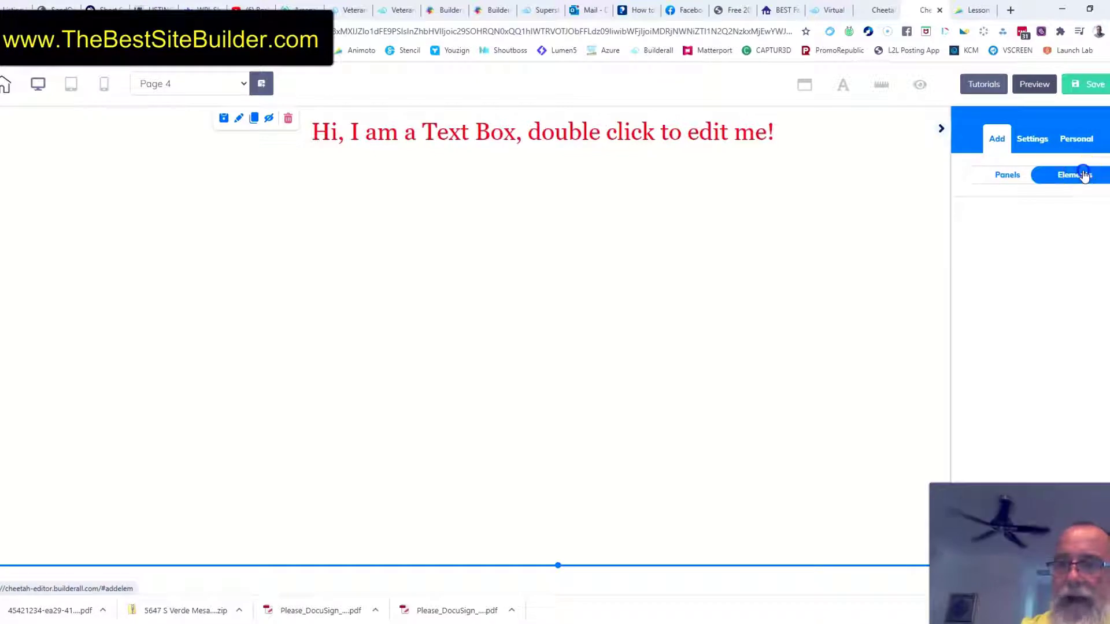
scroll(1069, 305, down, 5)
scroll(1064, 312, down, 6)
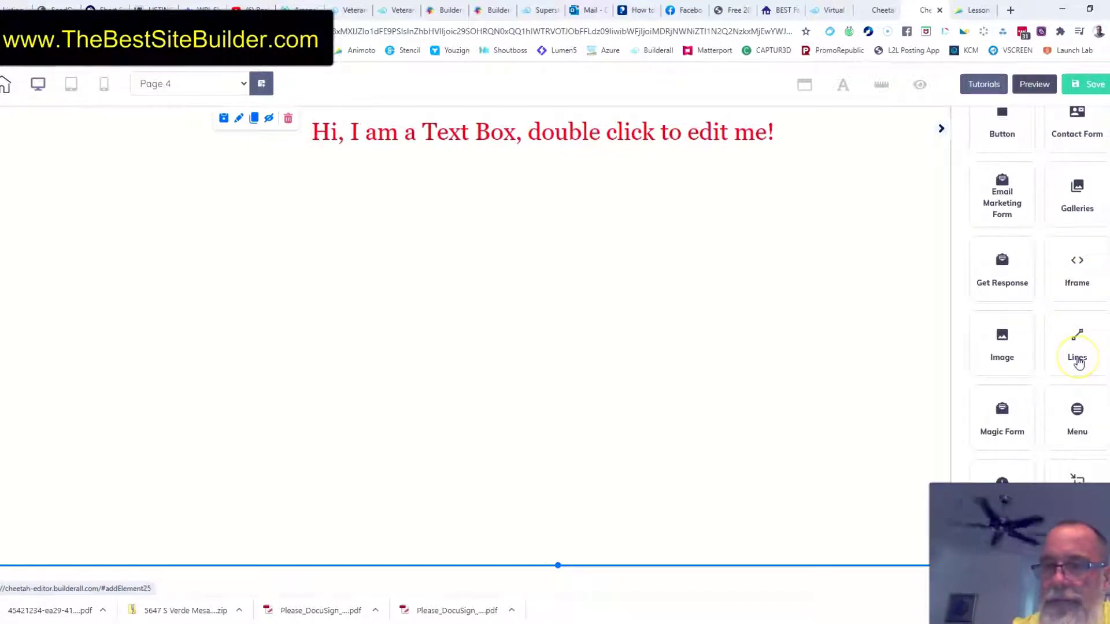
click(1002, 337)
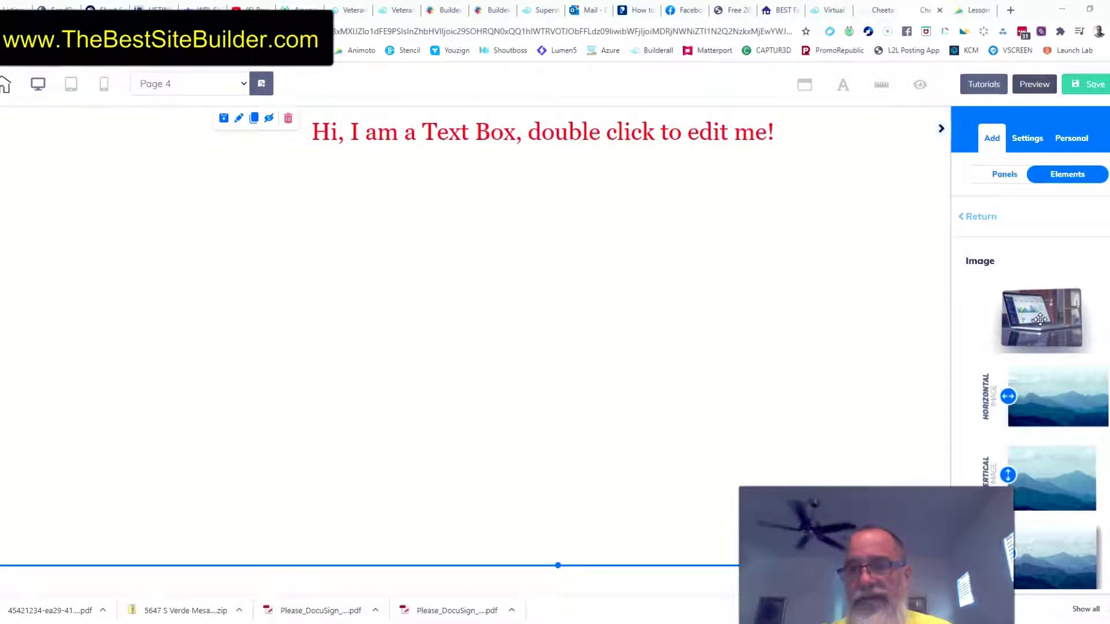
drag(1040, 320, 277, 216)
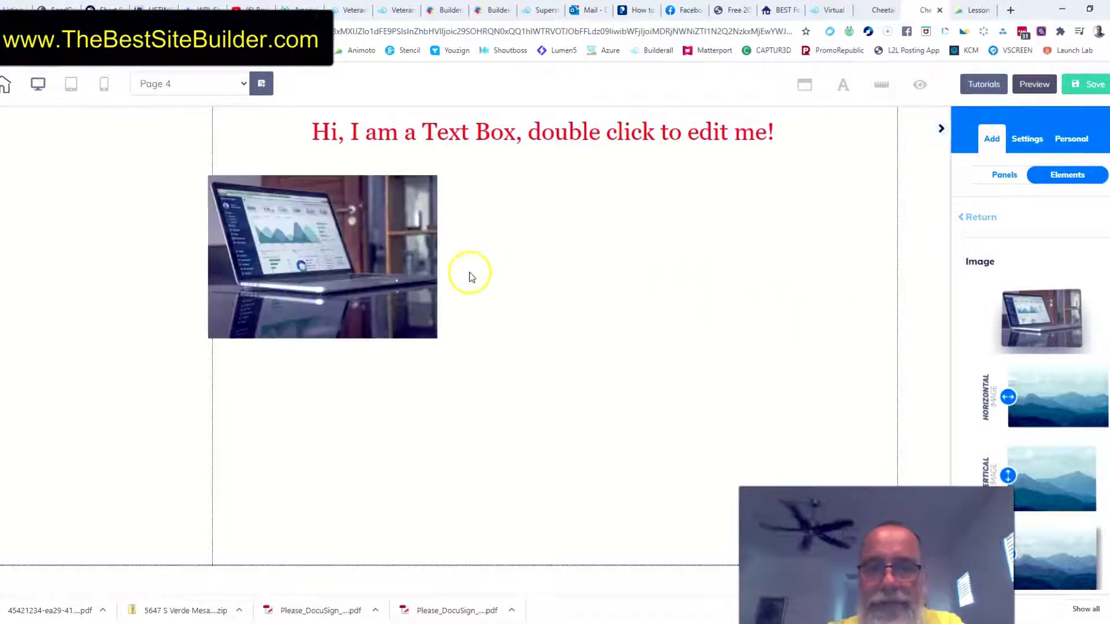
Add the horizontal, vertical and shadowed mountain image elements to the panel's upper-right, lower-left and lower-right areas
drag(1065, 408, 714, 247)
drag(1040, 473, 310, 429)
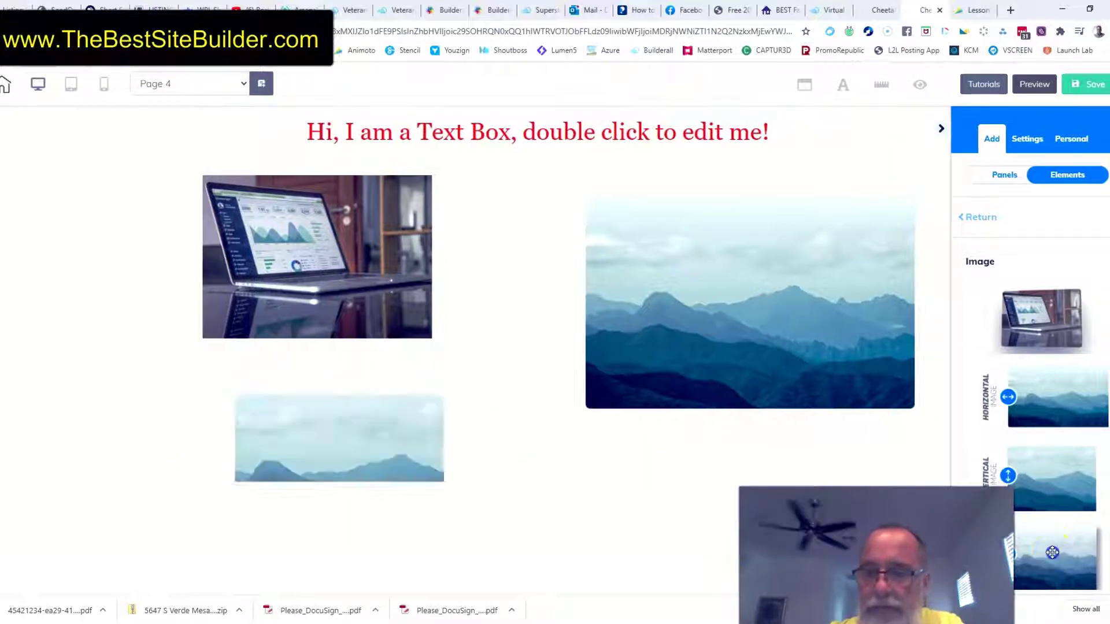
drag(1052, 550, 633, 458)
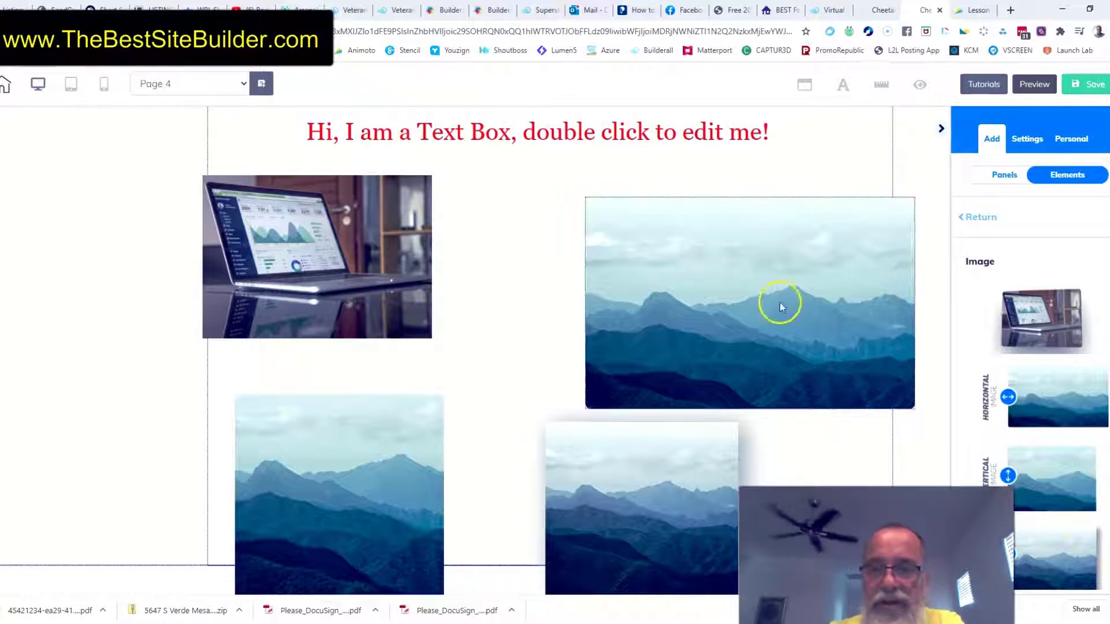
Replace the laptop picture with the first house photo from the user files
click(319, 238)
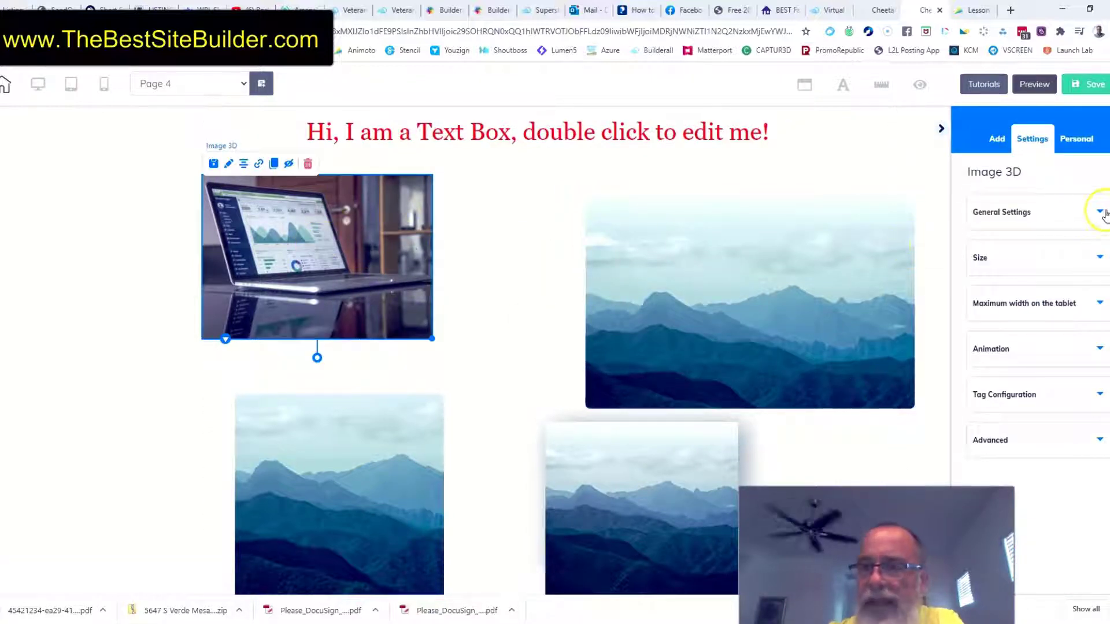
click(1099, 213)
scroll(1060, 347, down, 3)
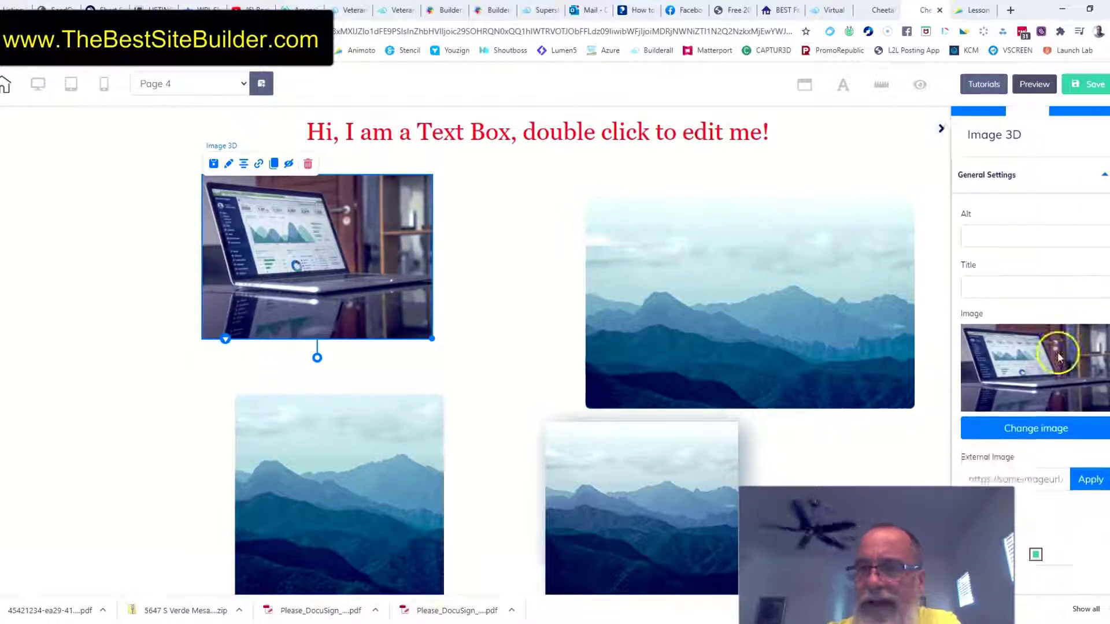
click(1036, 347)
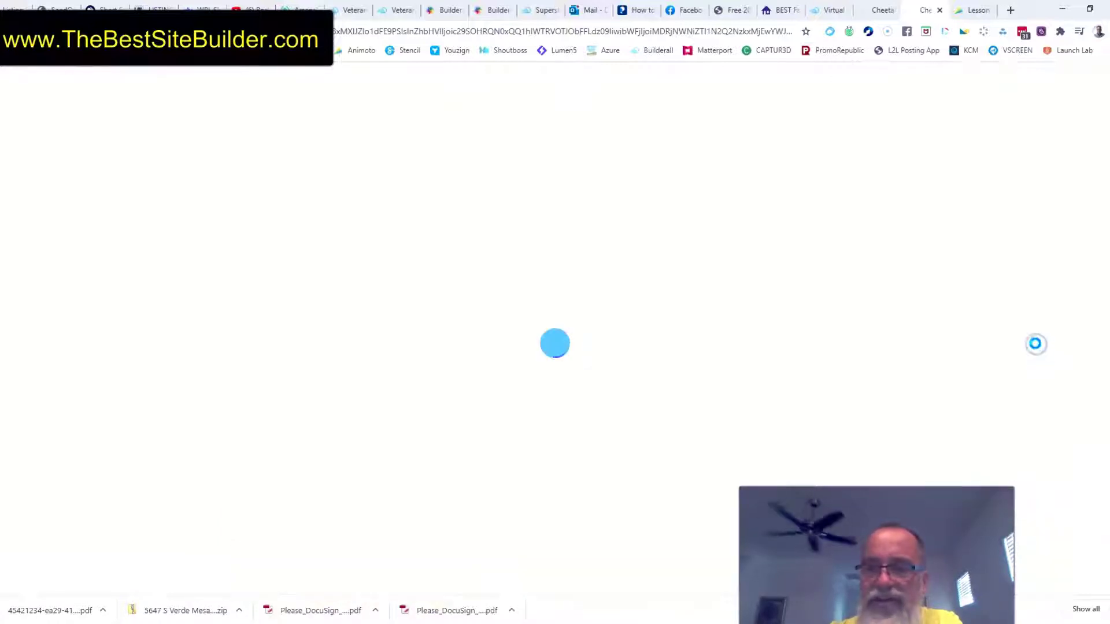
click(929, 306)
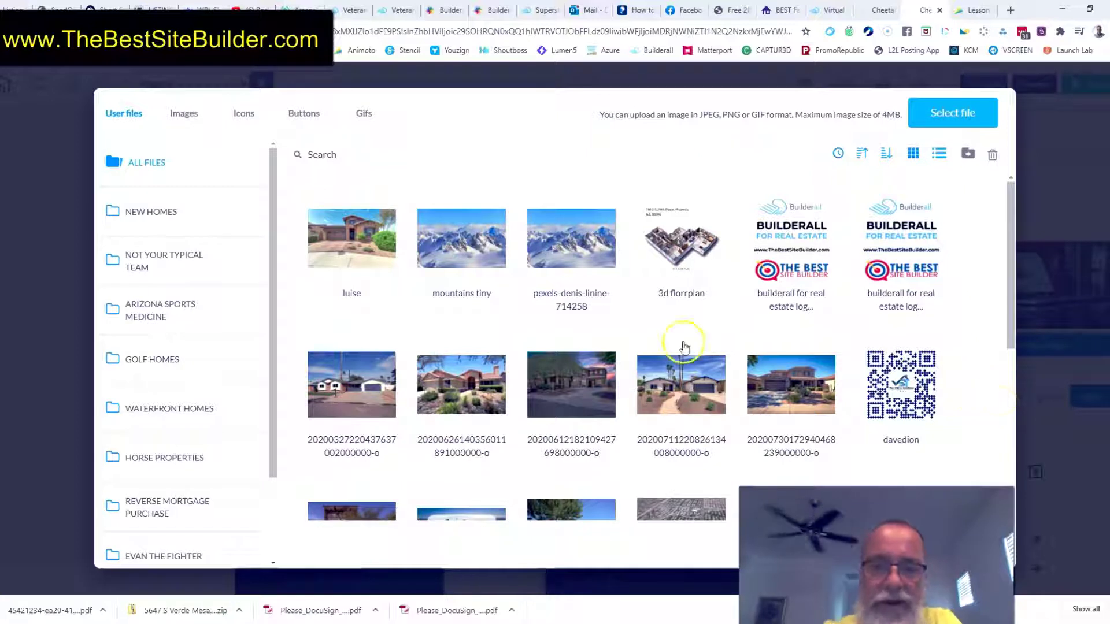
mouse_move(349, 220)
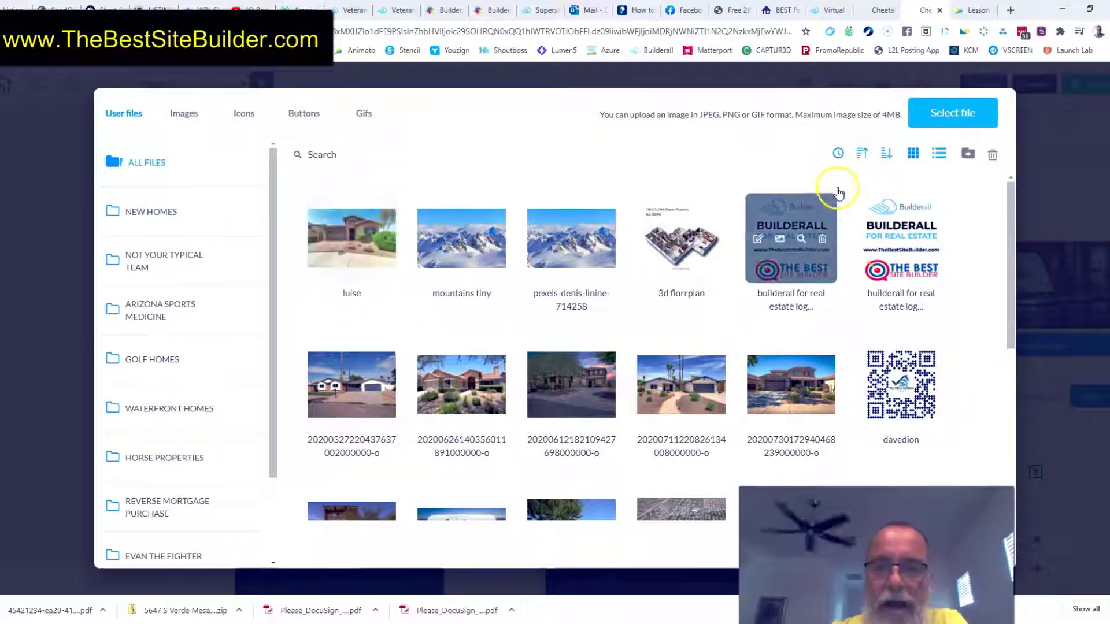
click(952, 123)
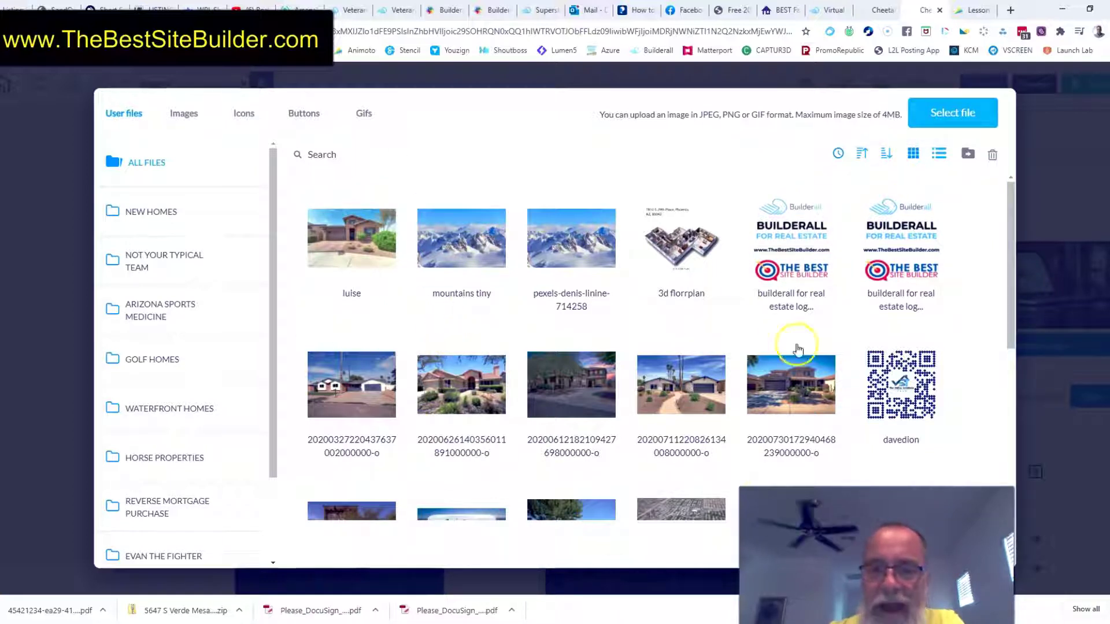
click(359, 225)
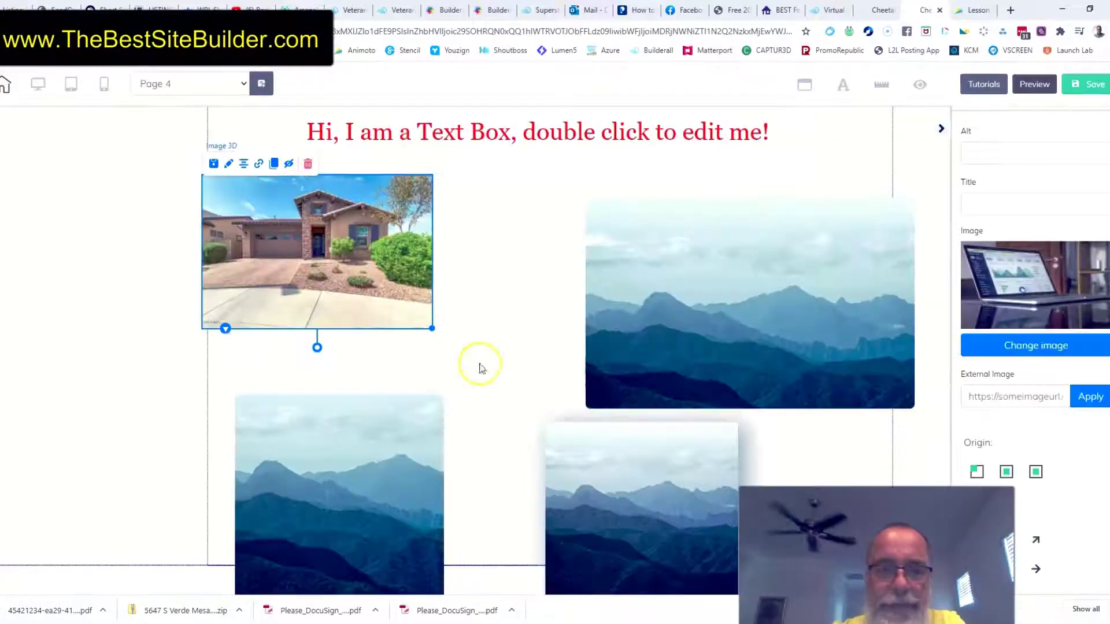
Shrink the house photo to about 70 percent of its width and shift it right, fully inside the panel's content area
drag(367, 259, 438, 264)
click(504, 334)
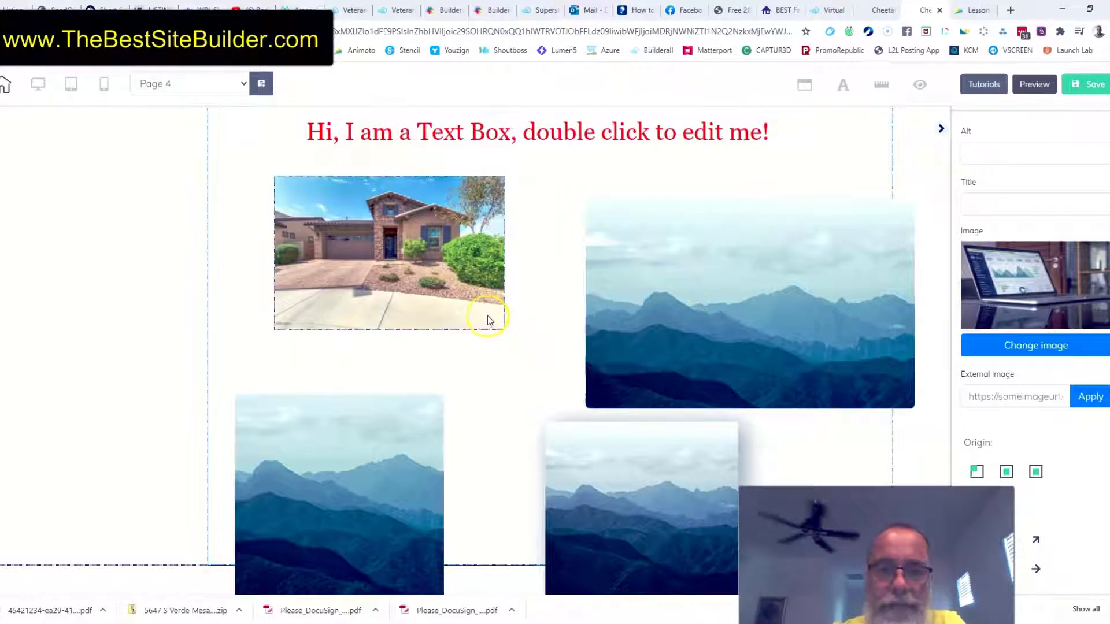
click(487, 316)
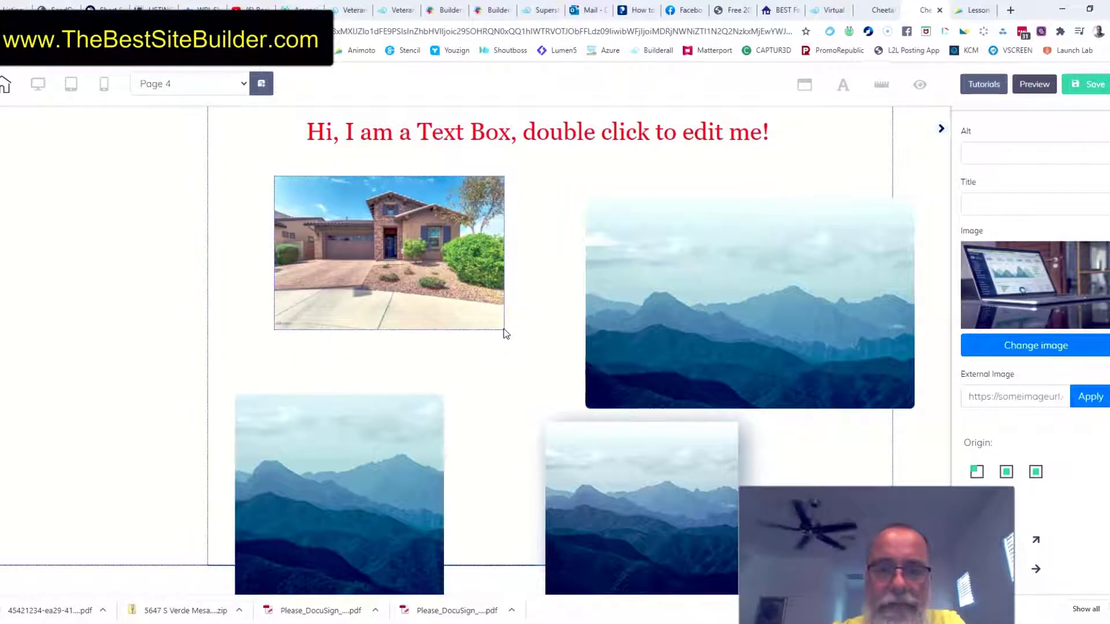
click(498, 330)
drag(504, 330, 436, 316)
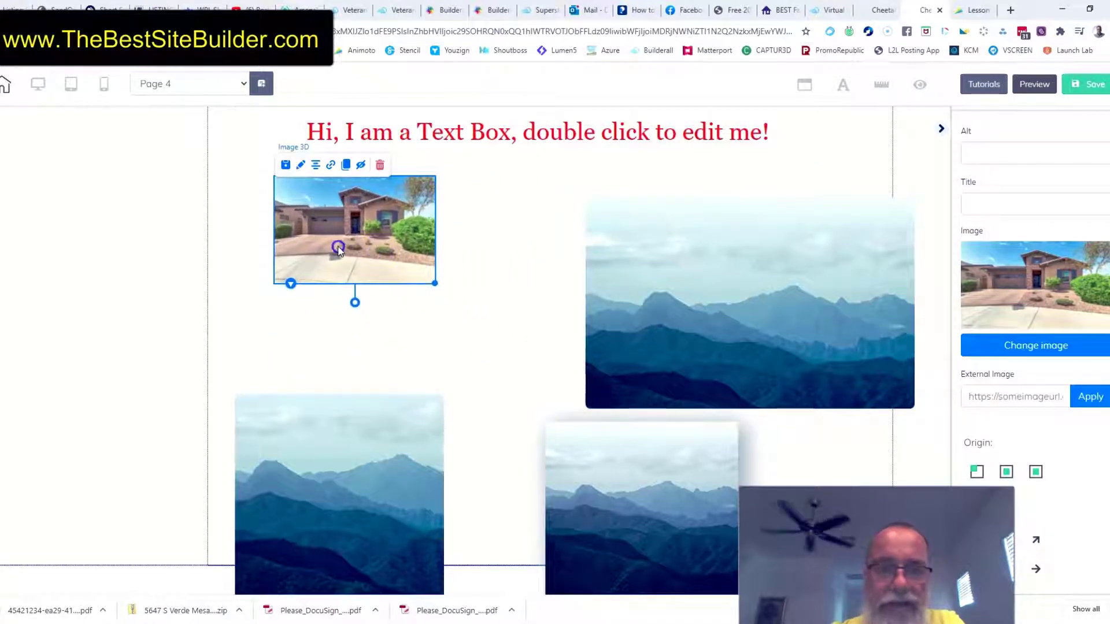
drag(338, 249, 391, 255)
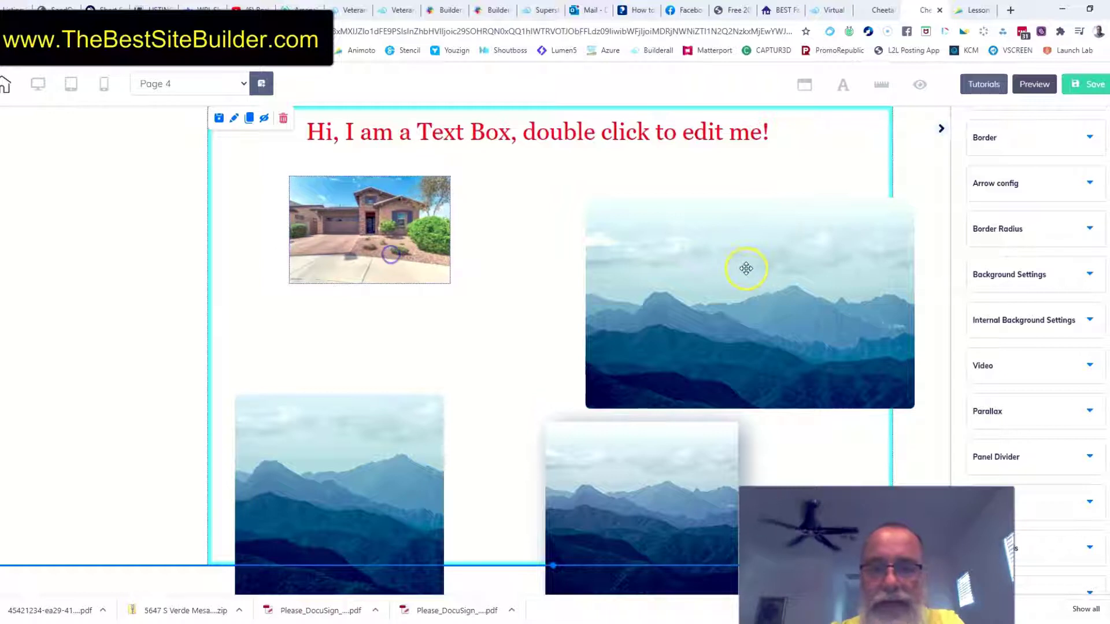
Move the horizontal mountain image inside the panel's content area and replace its picture with the #NotYourTypicalTeam aerial banner from the user files
drag(689, 244, 667, 237)
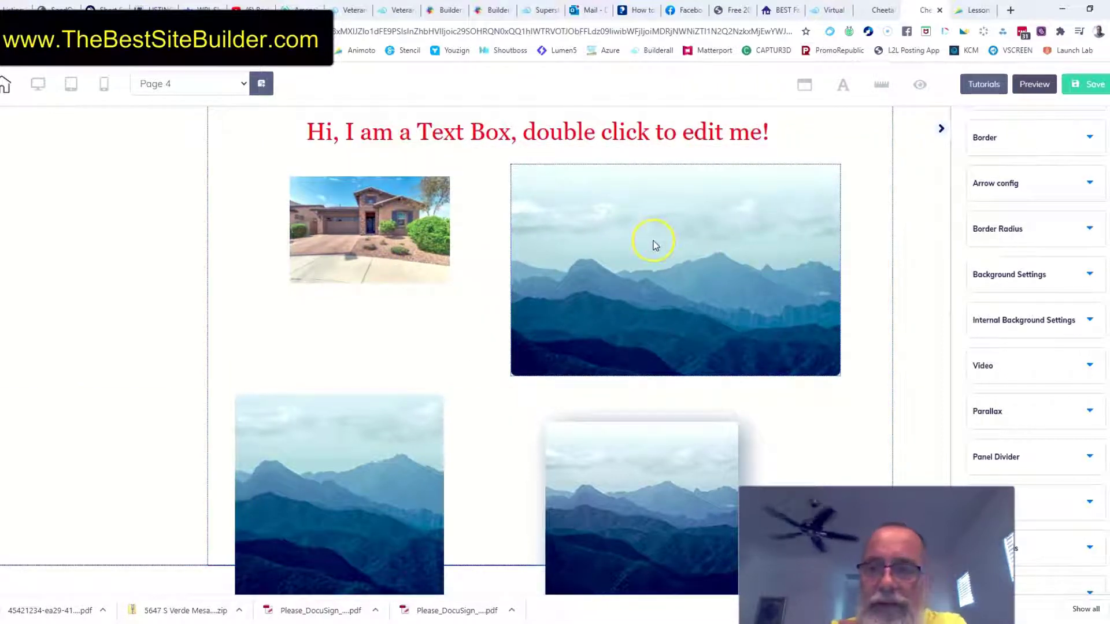
click(653, 245)
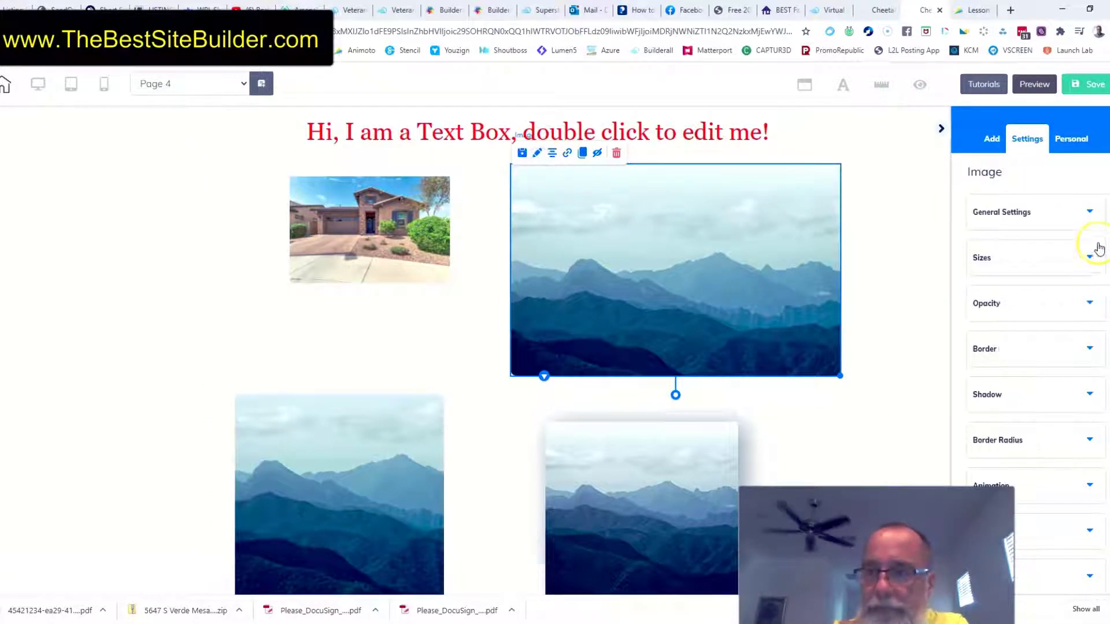
click(1091, 212)
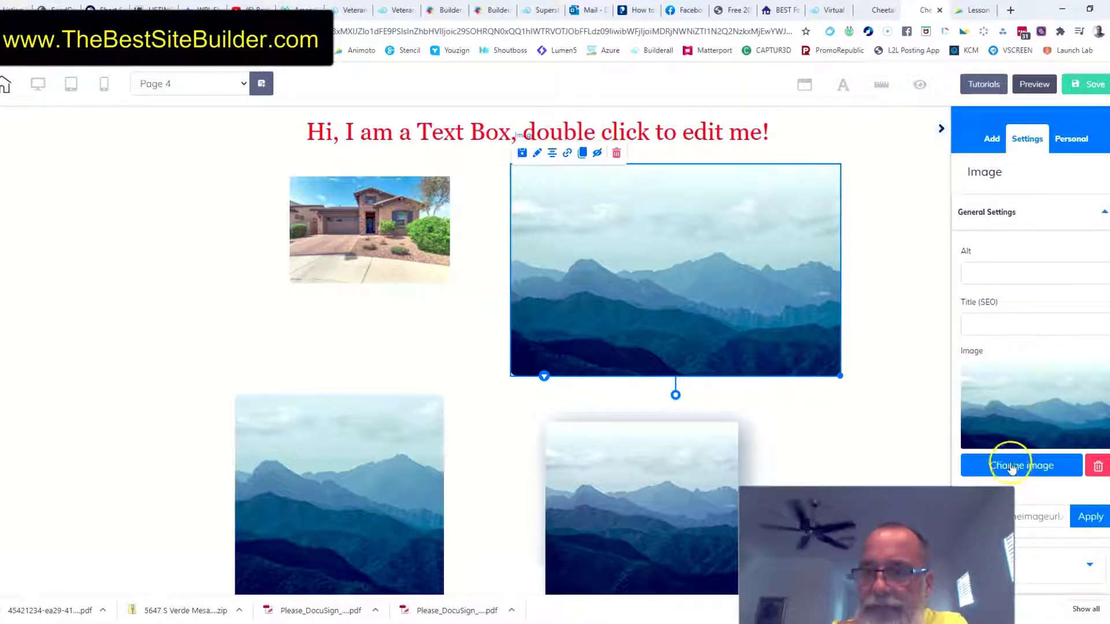
click(1011, 469)
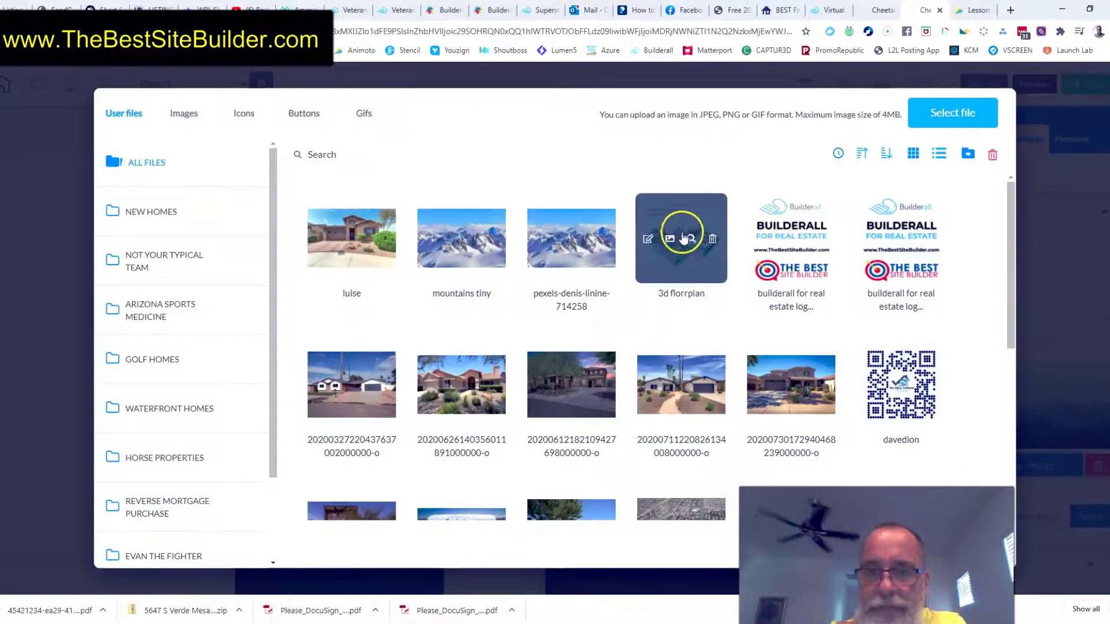
scroll(669, 324, down, 3)
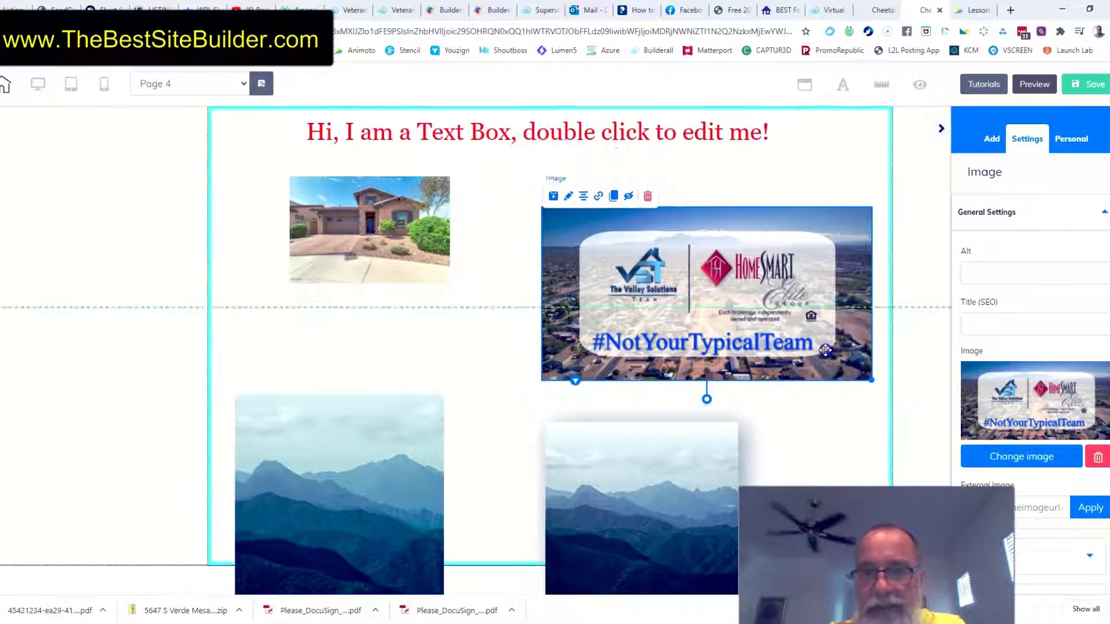
Shift the #NotYourTypicalTeam banner slightly up and left and shrink it to about 70 percent of its width
click(846, 360)
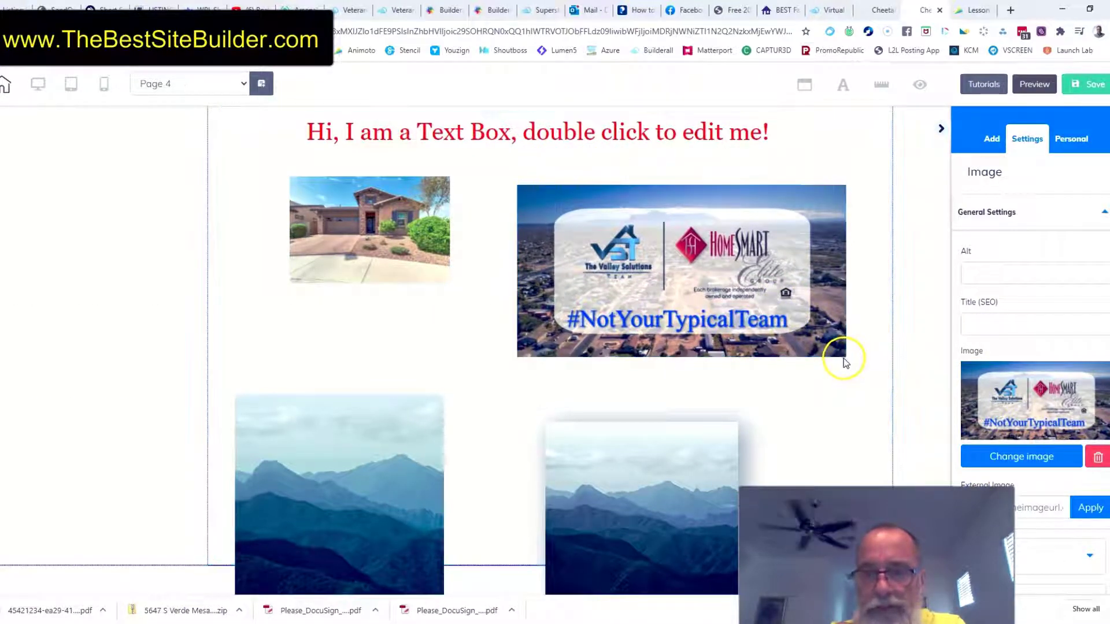
click(832, 345)
drag(845, 346, 755, 298)
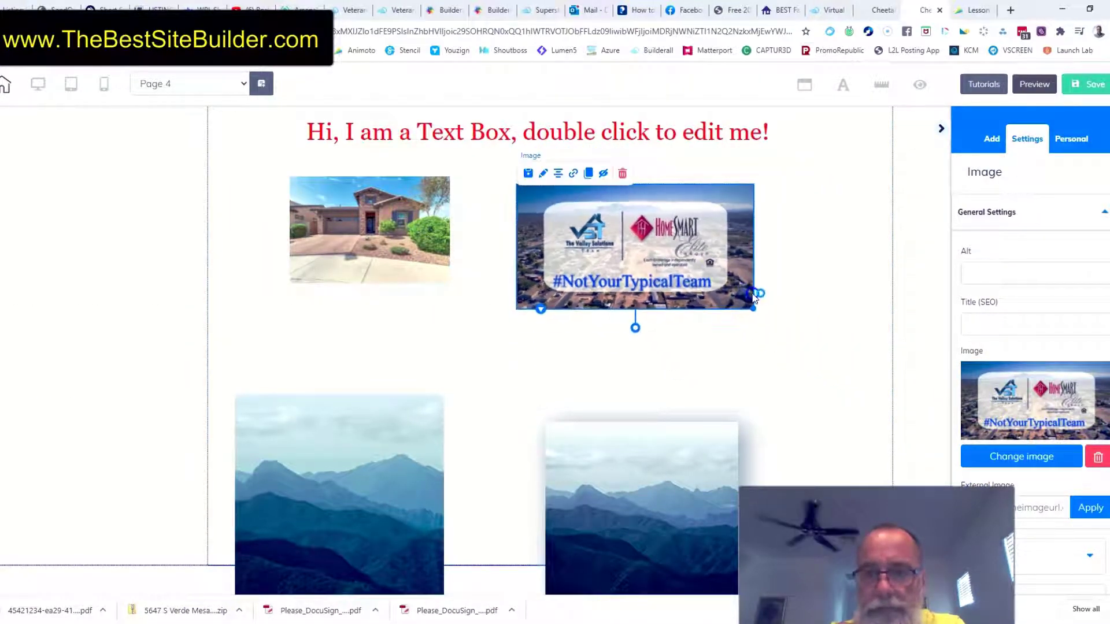
Move the vertical mountain image up so it sits just below the house photo
drag(312, 424, 321, 351)
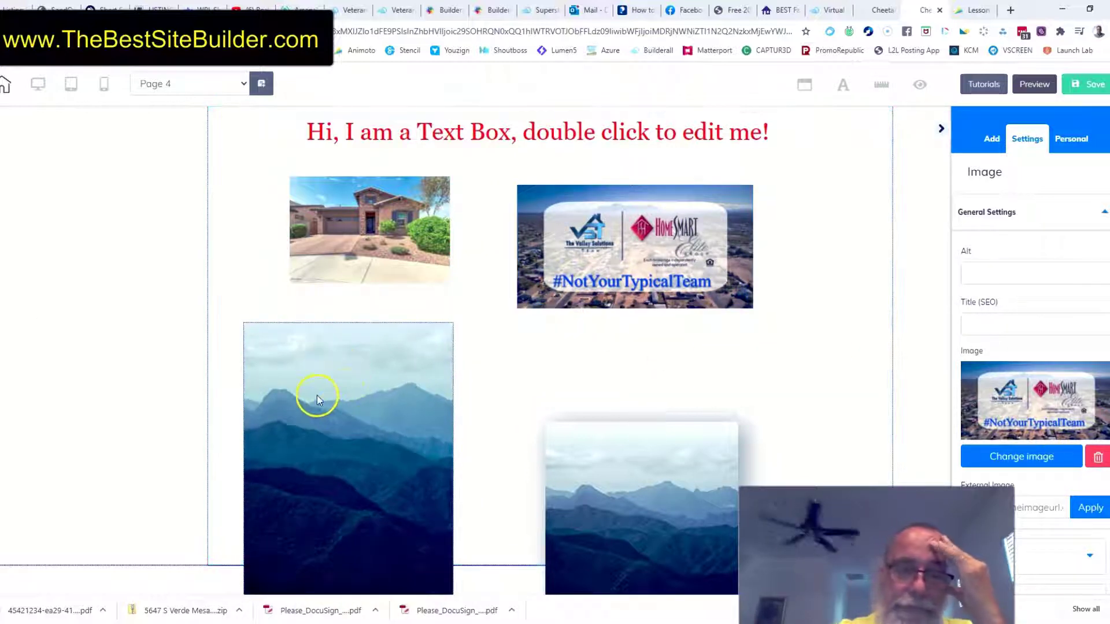
click(318, 397)
click(271, 312)
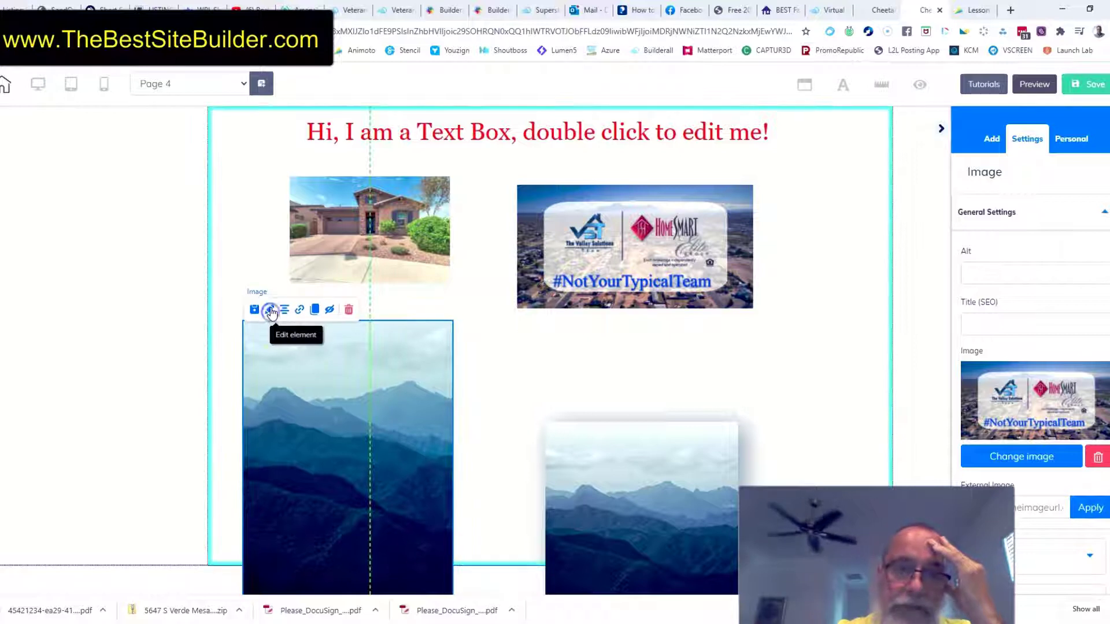
click(546, 368)
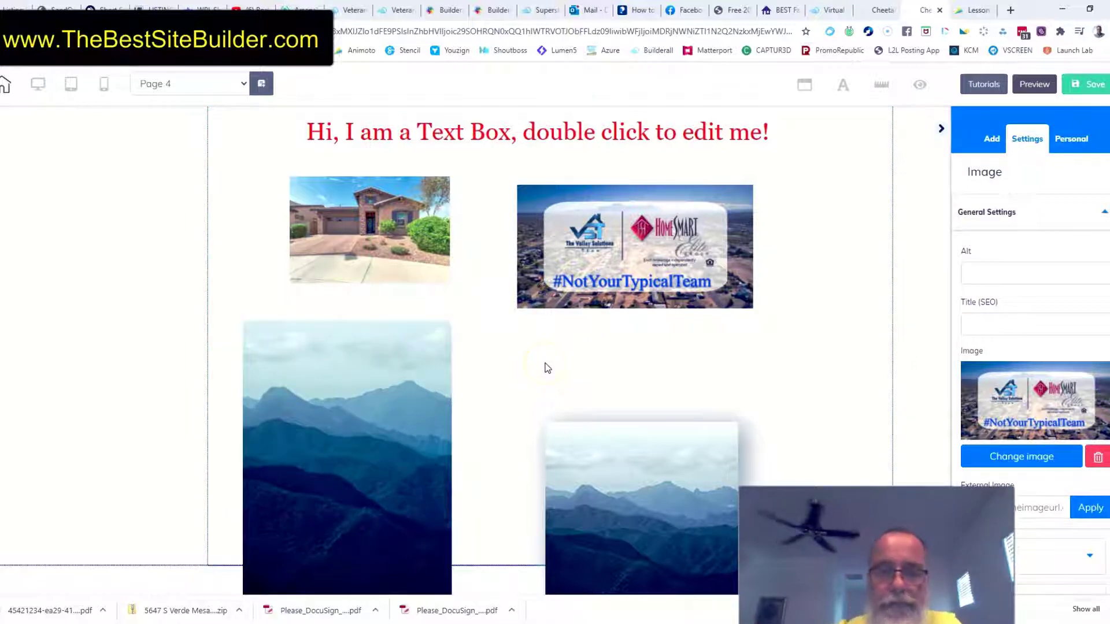
Replace the vertical mountain picture with the Builderall for Real Estate logo from the user files and shrink it to about two thirds of its width
click(275, 414)
click(295, 364)
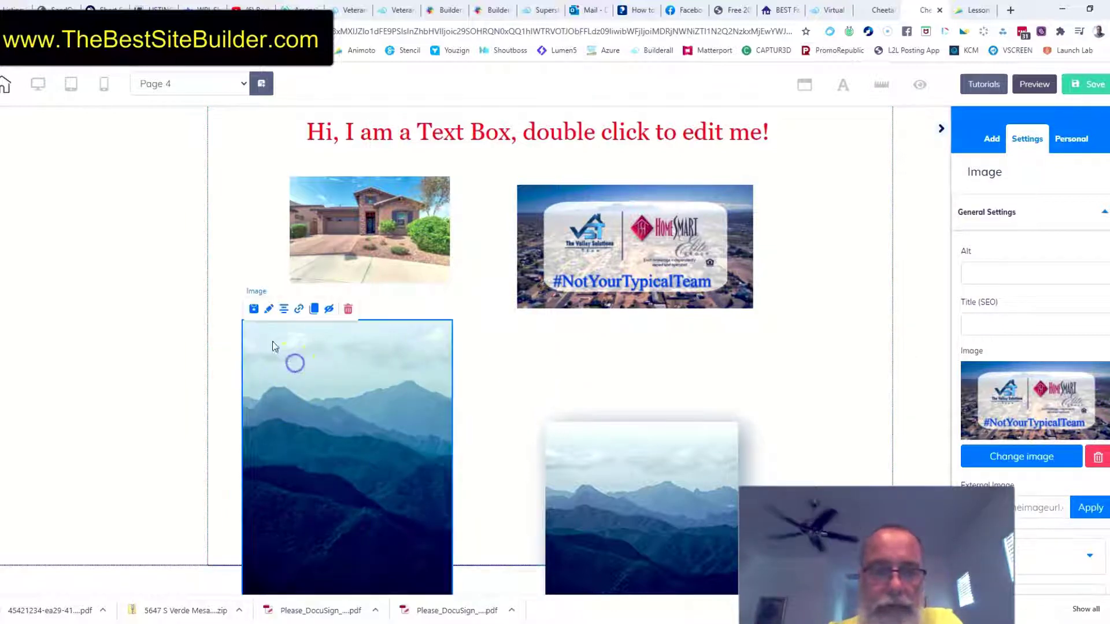
click(268, 311)
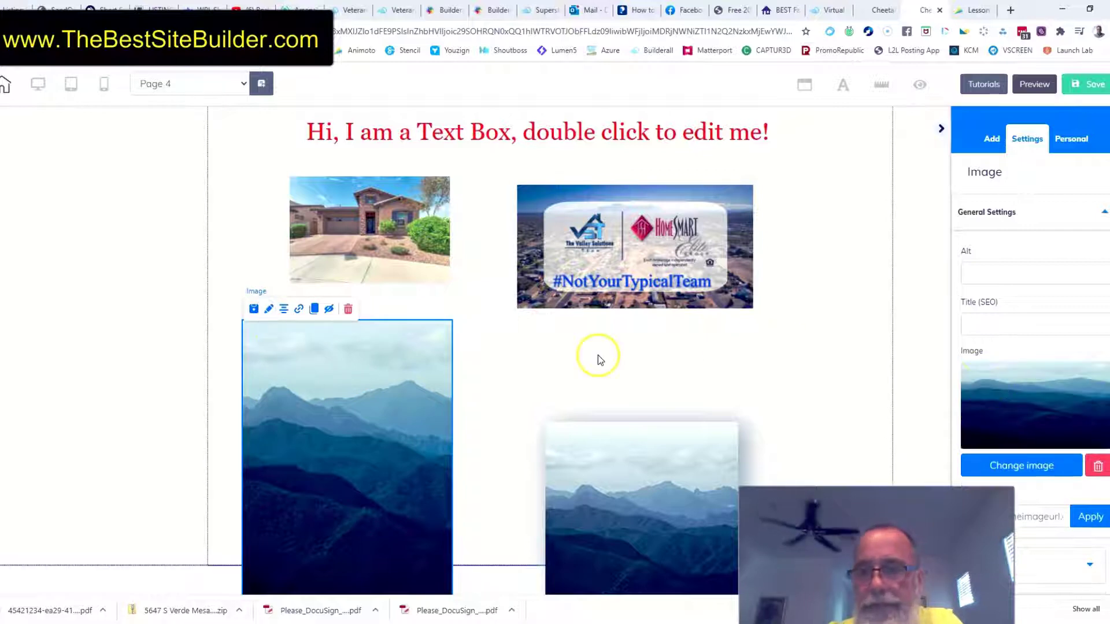
click(1029, 467)
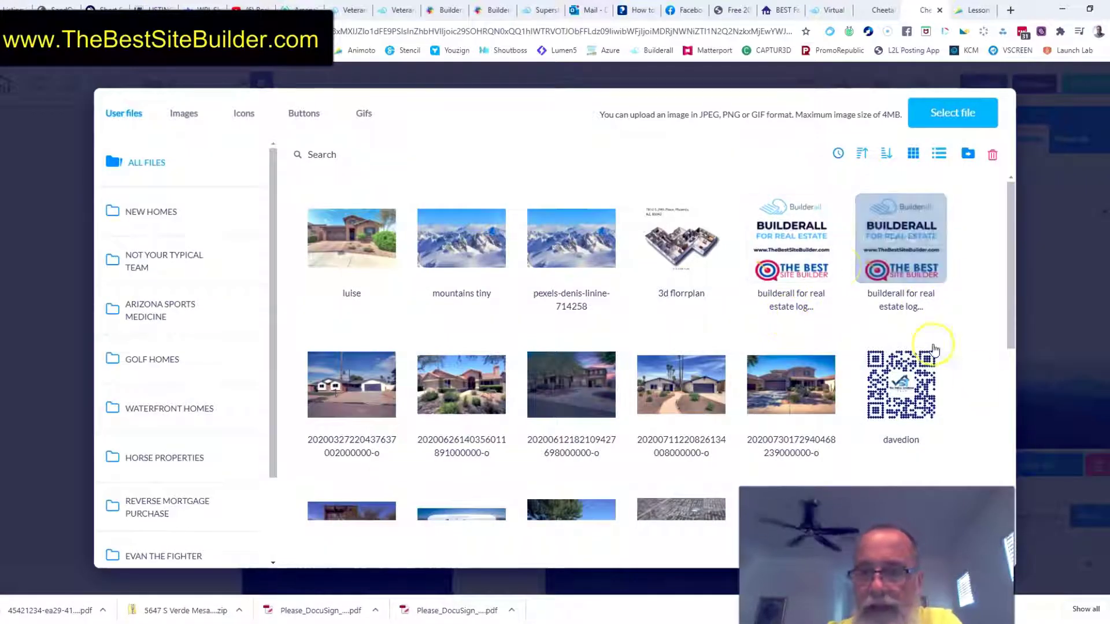
click(792, 231)
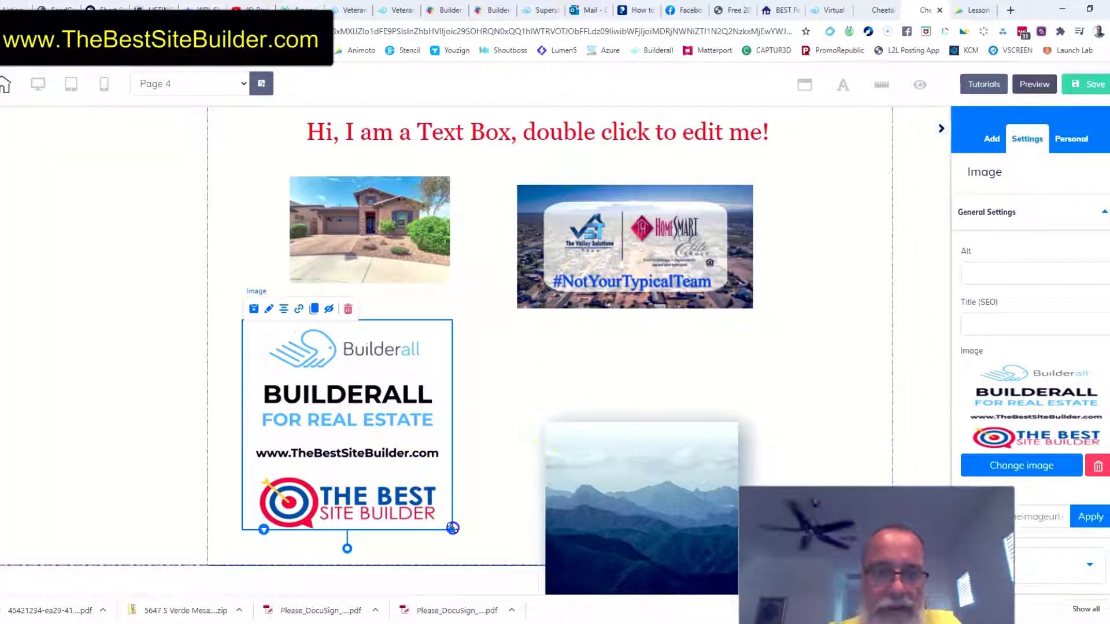
drag(452, 527, 382, 460)
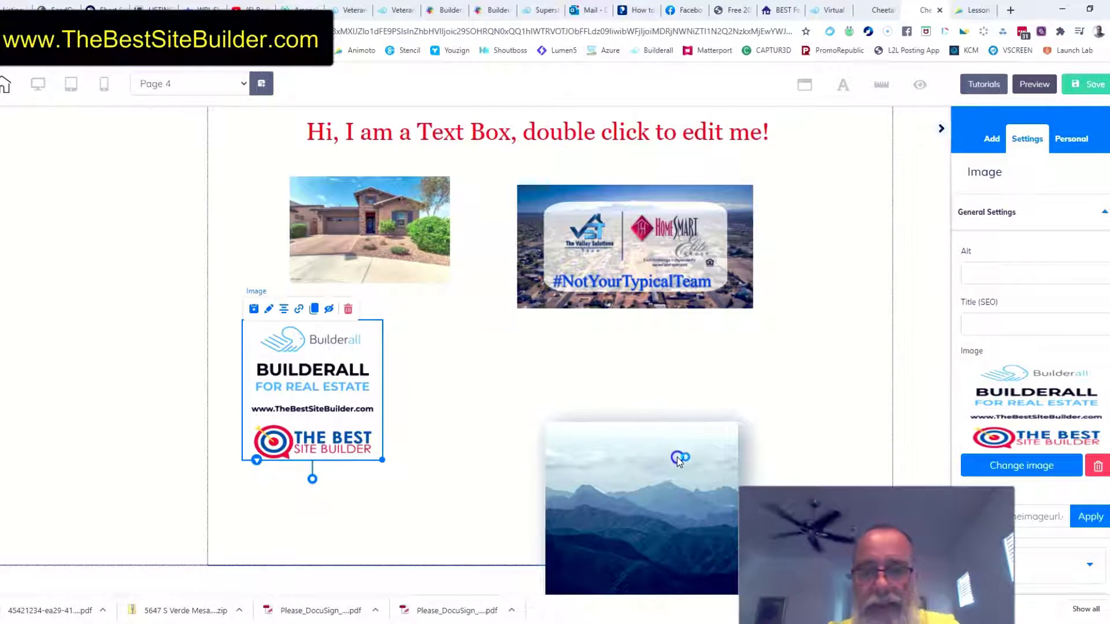
Move the shadowed mountain image up and left under the banner and replace its picture with the Morrison Ranch logo from the user files
drag(680, 460, 623, 412)
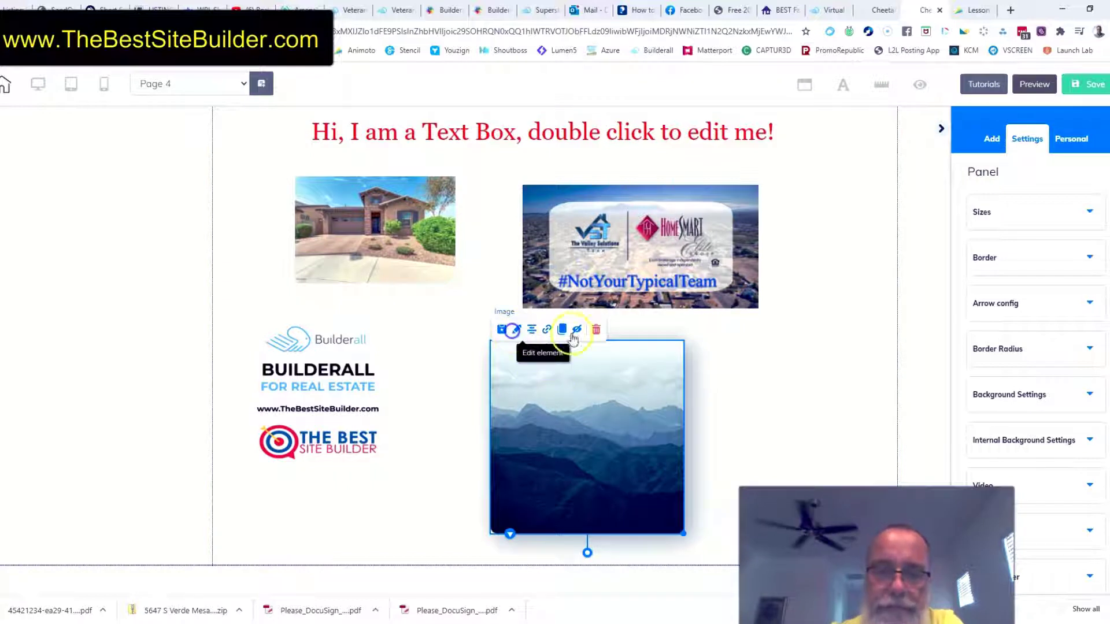
click(1079, 213)
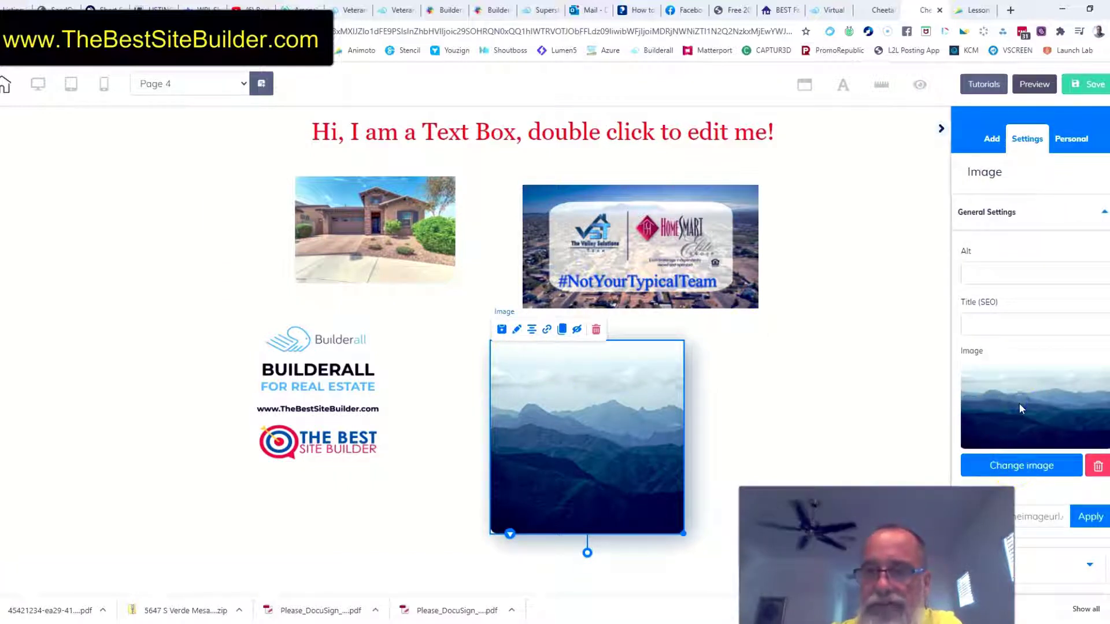
click(1010, 472)
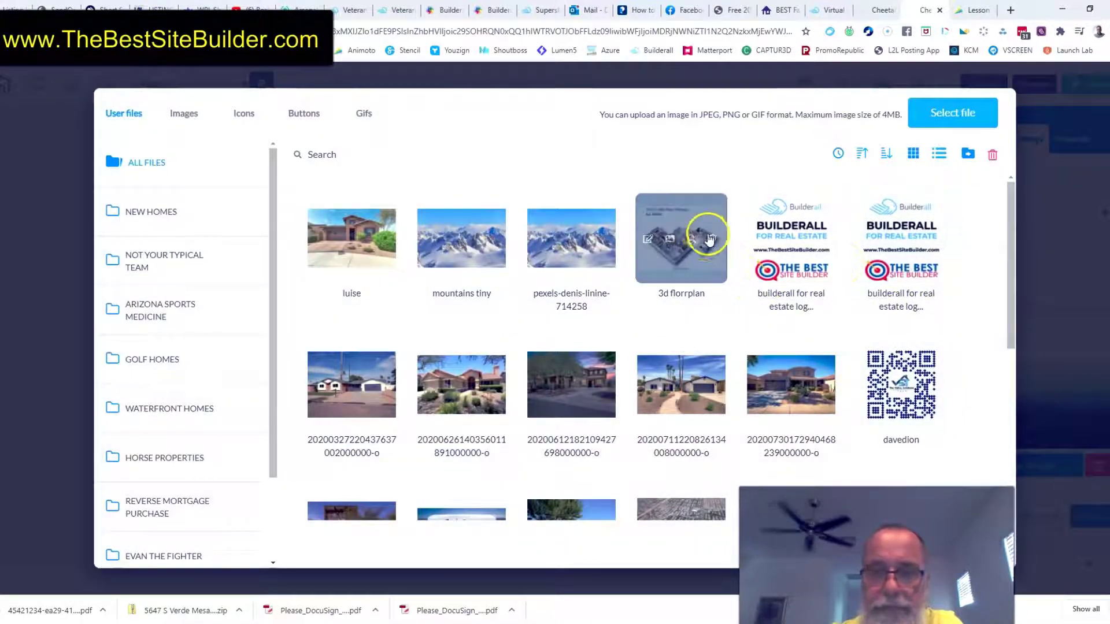
scroll(809, 312, down, 2)
scroll(947, 381, down, 1)
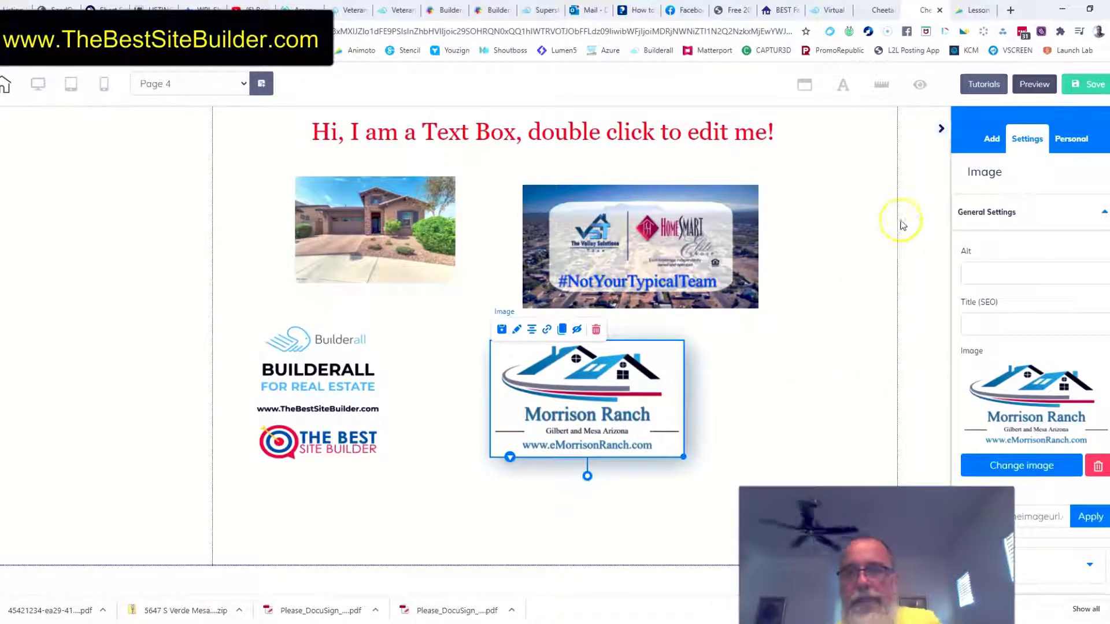
Save and publish the site, and check Page 4 in preview mode before returning to the editor
click(1089, 92)
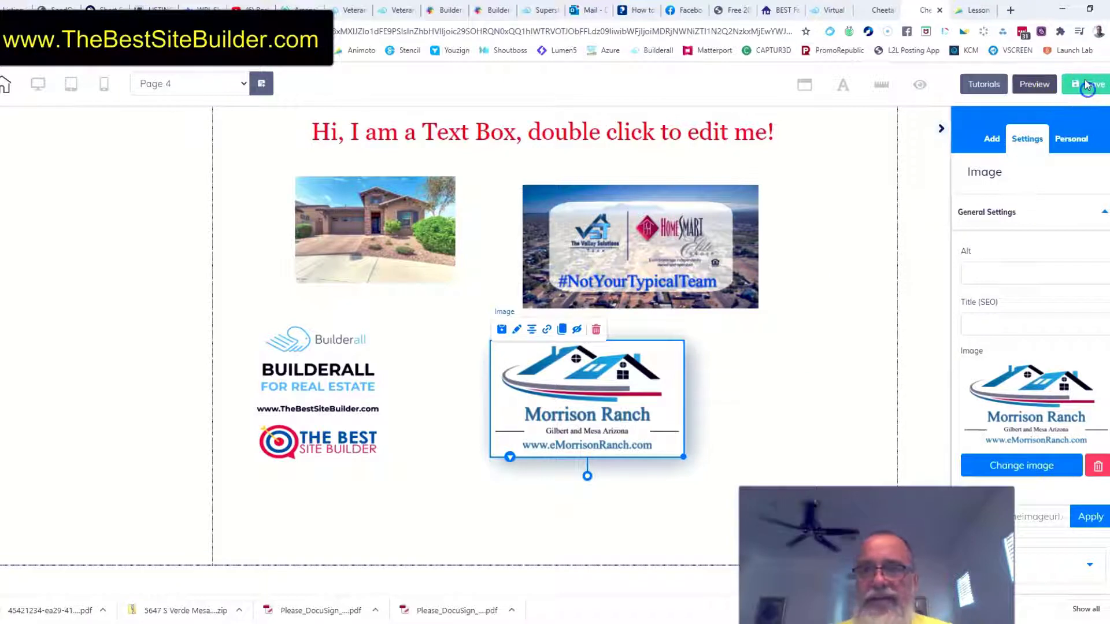
click(1024, 84)
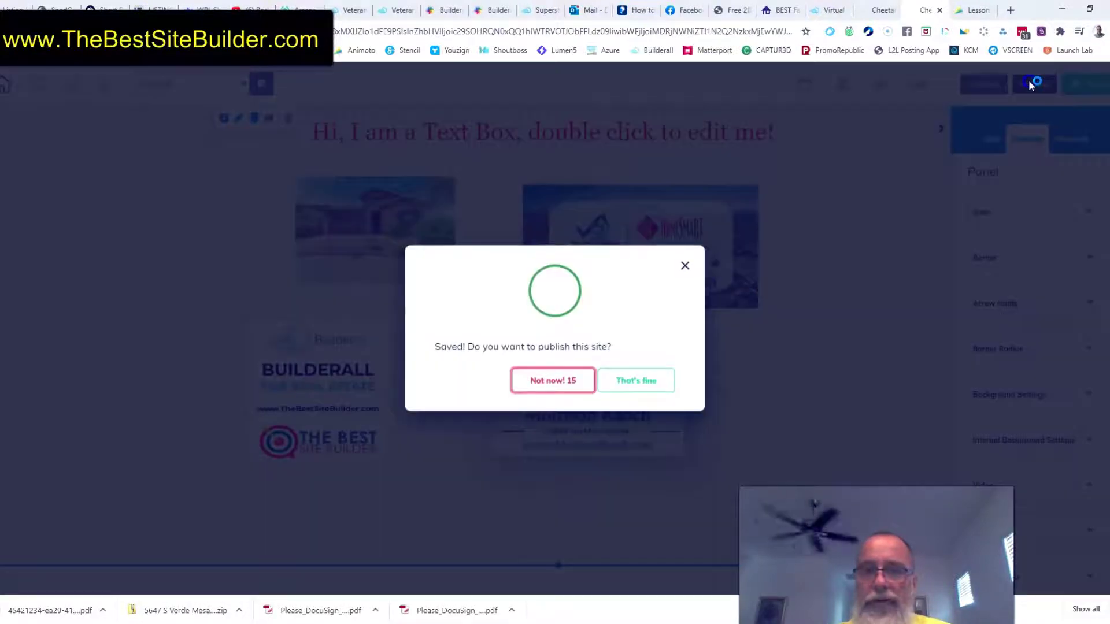
click(638, 380)
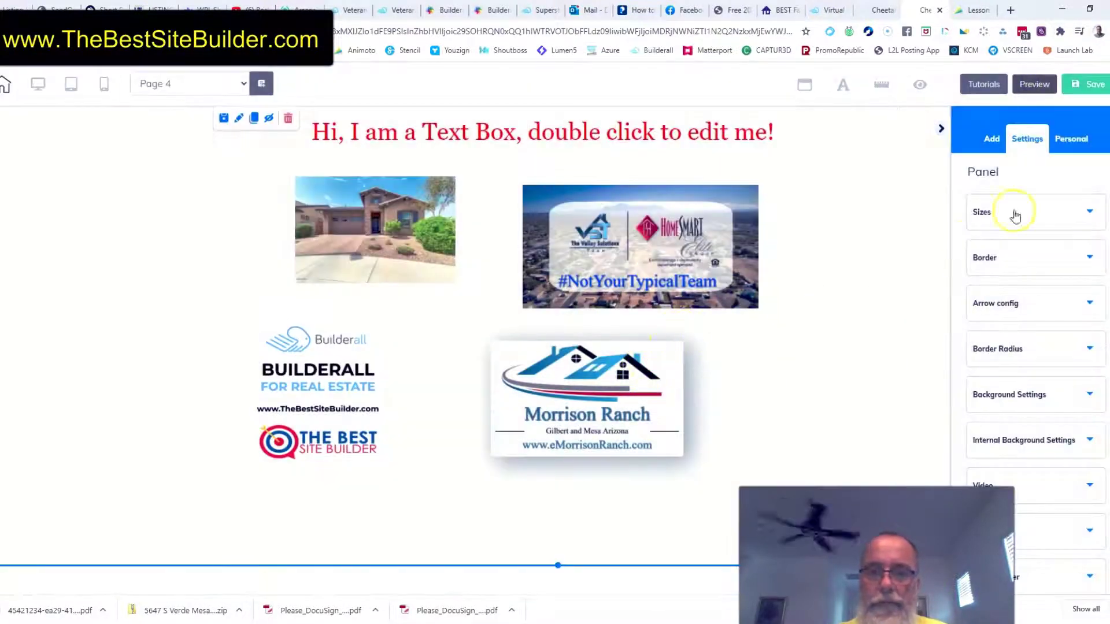
click(1032, 83)
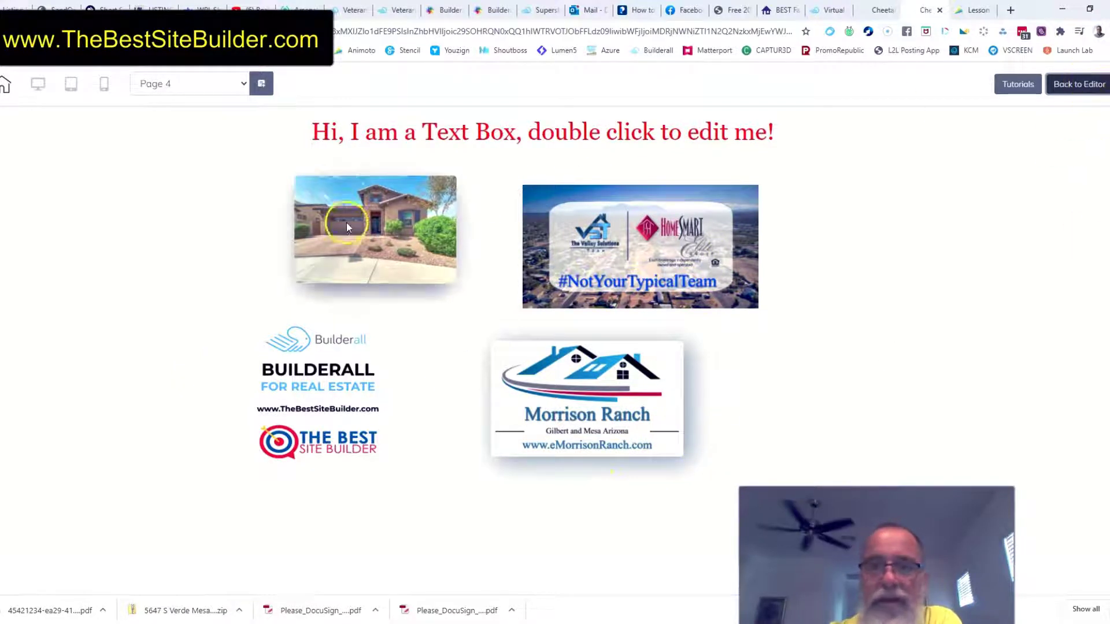
click(1075, 85)
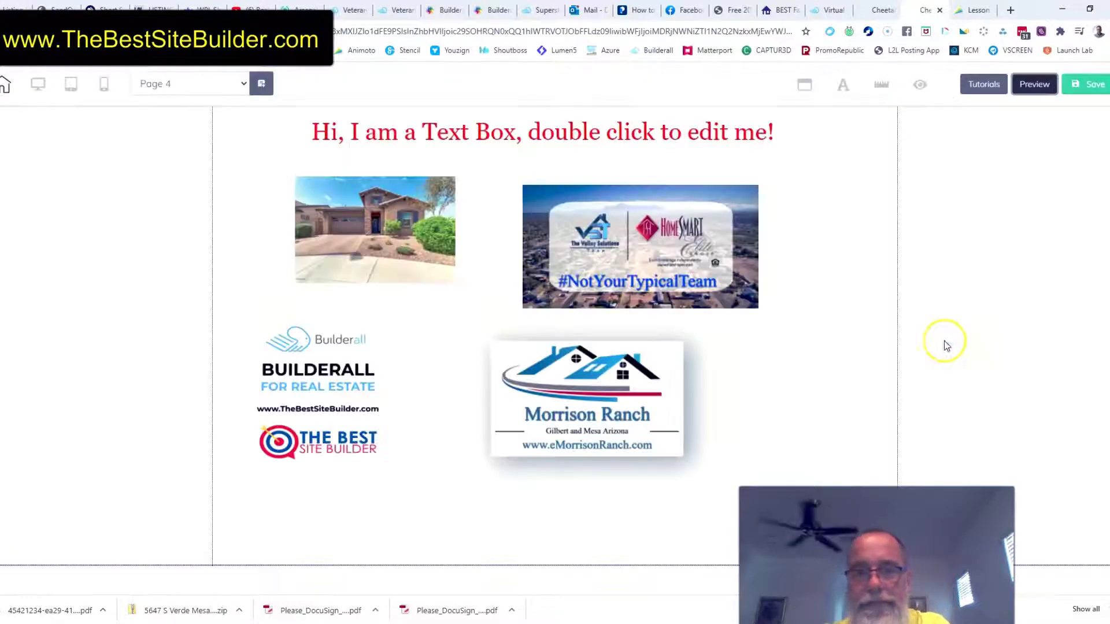
click(691, 247)
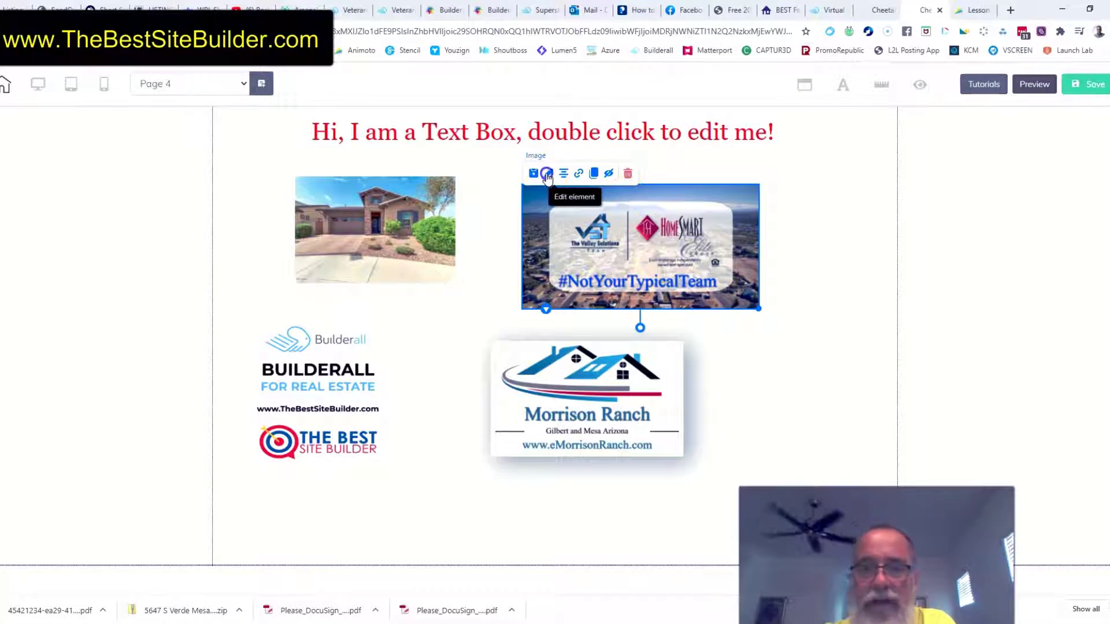
click(548, 173)
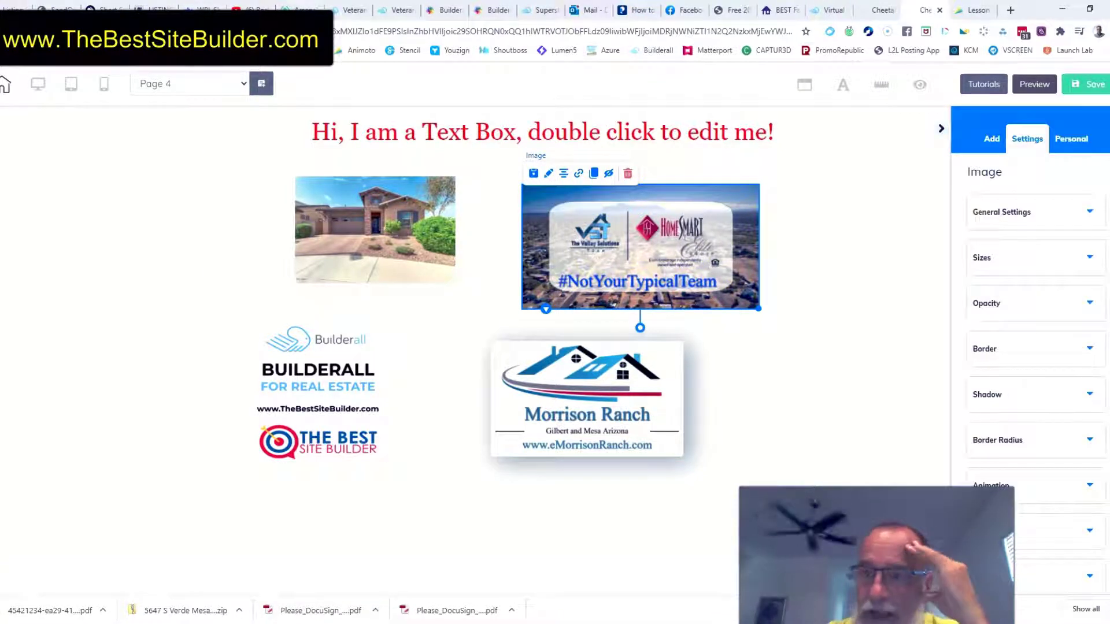
click(1090, 212)
click(1011, 456)
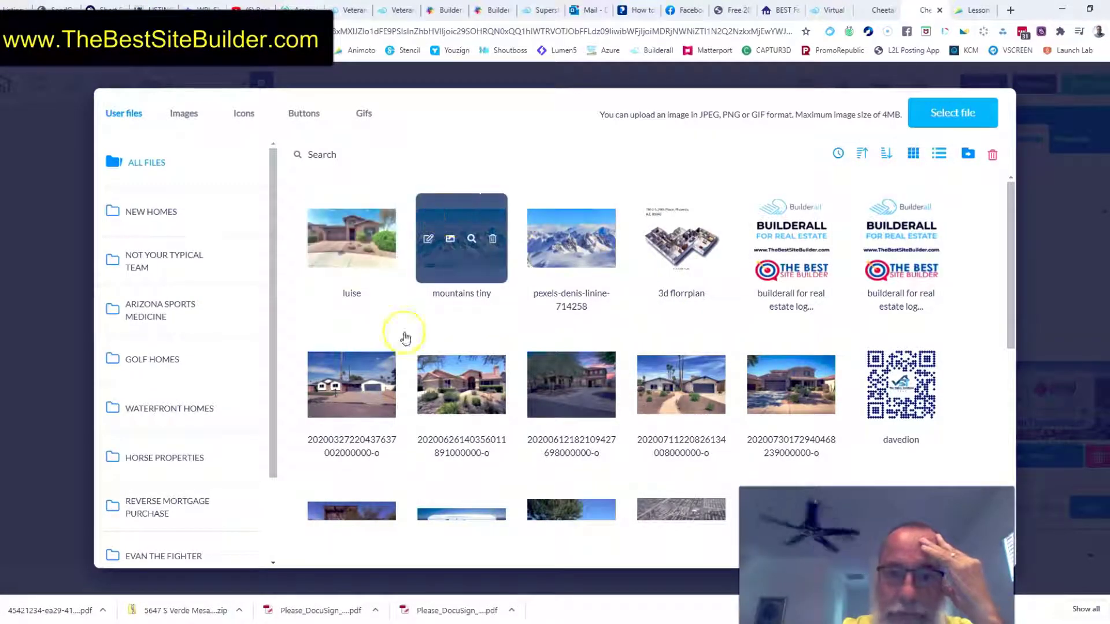
click(360, 371)
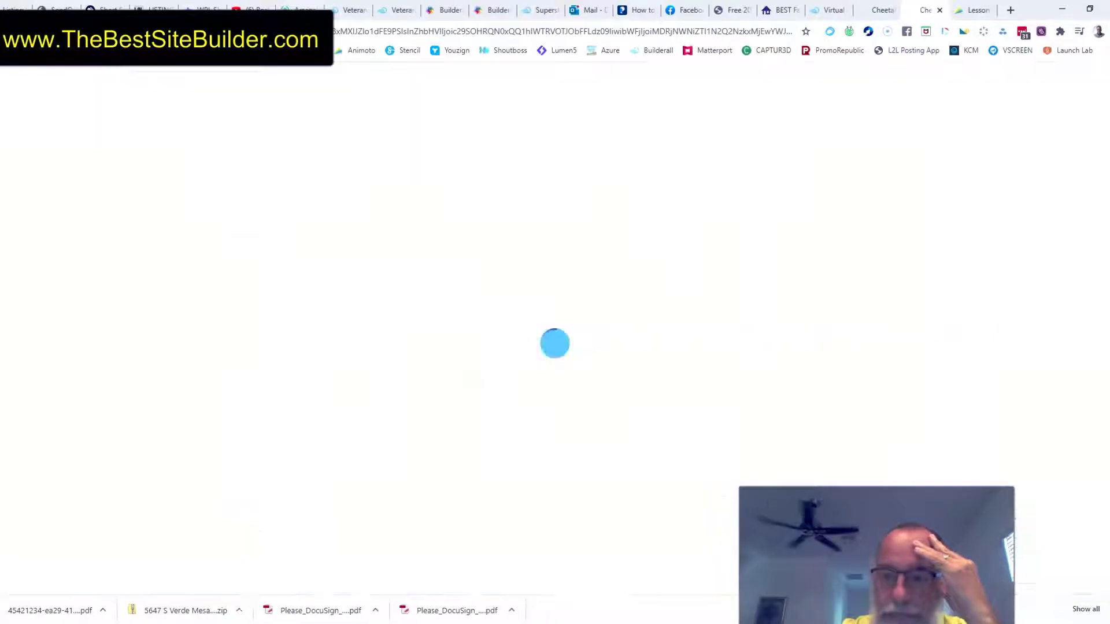
Move the white house photo up and right, enlarge it by about one third, and shift the Morrison Ranch logo down and left clear of it
drag(676, 257, 721, 240)
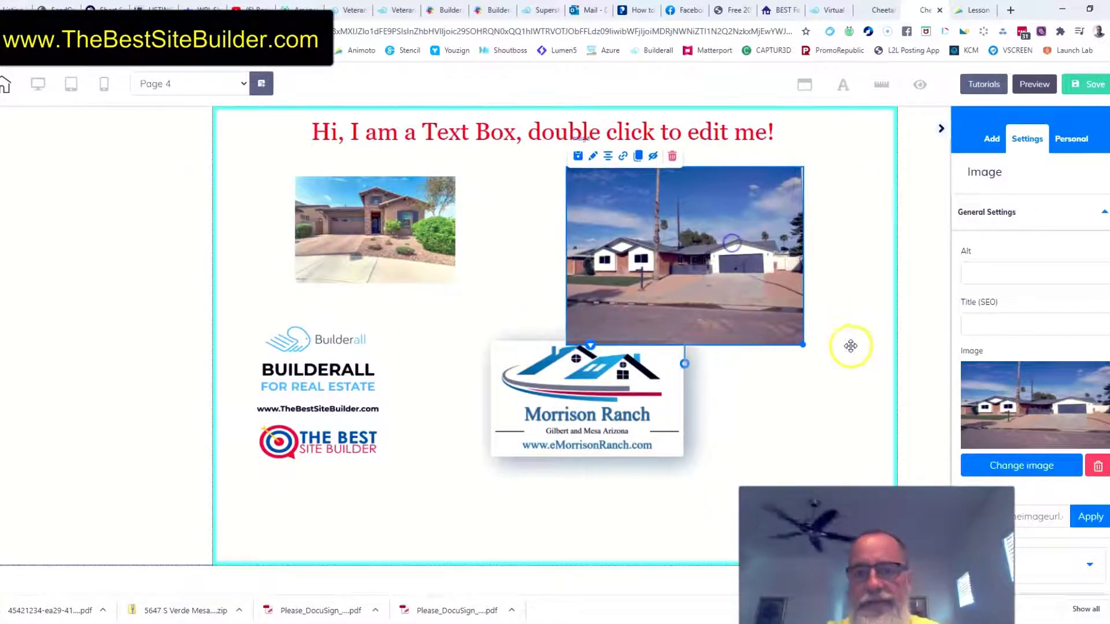
drag(806, 353, 880, 347)
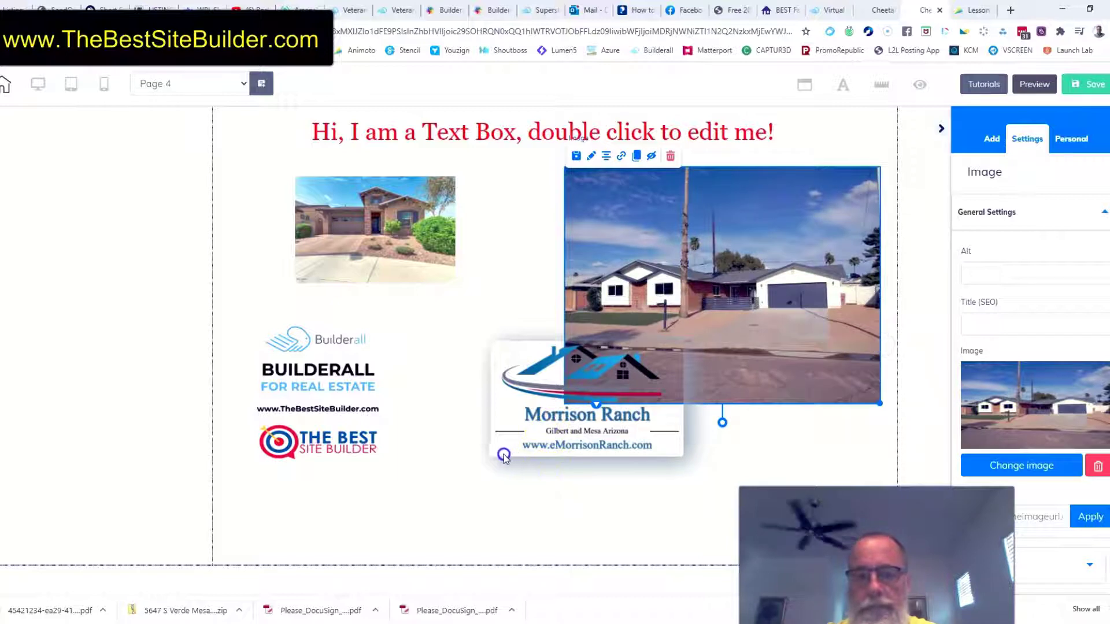
drag(504, 456, 499, 450)
drag(461, 528, 474, 514)
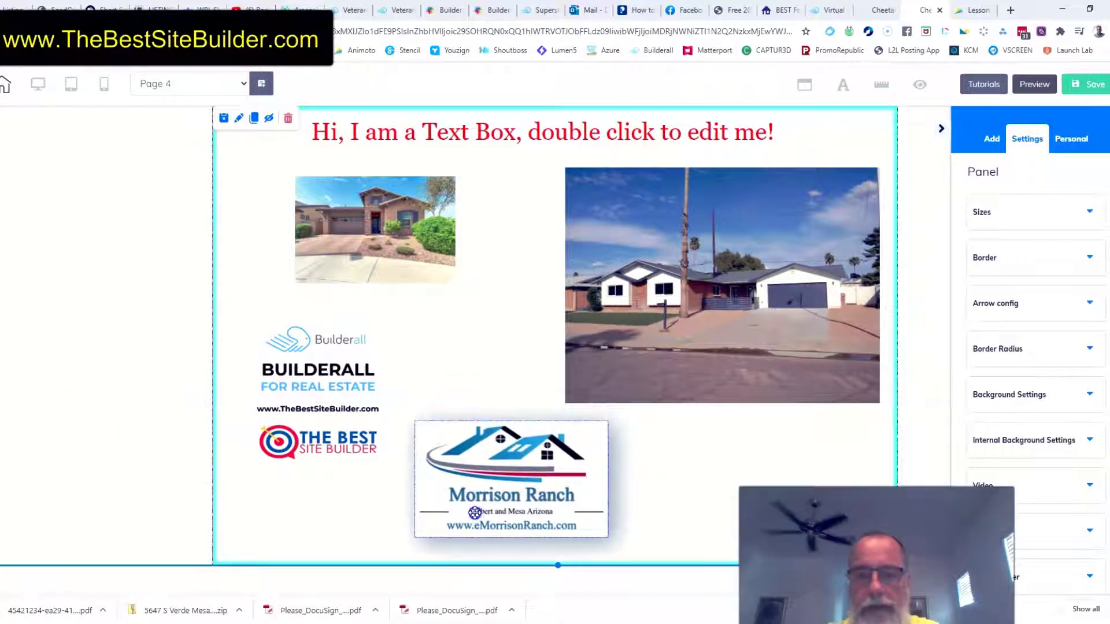
Set the alt text of the large white house photo to "Homes for Sale in Gilbert"
click(681, 260)
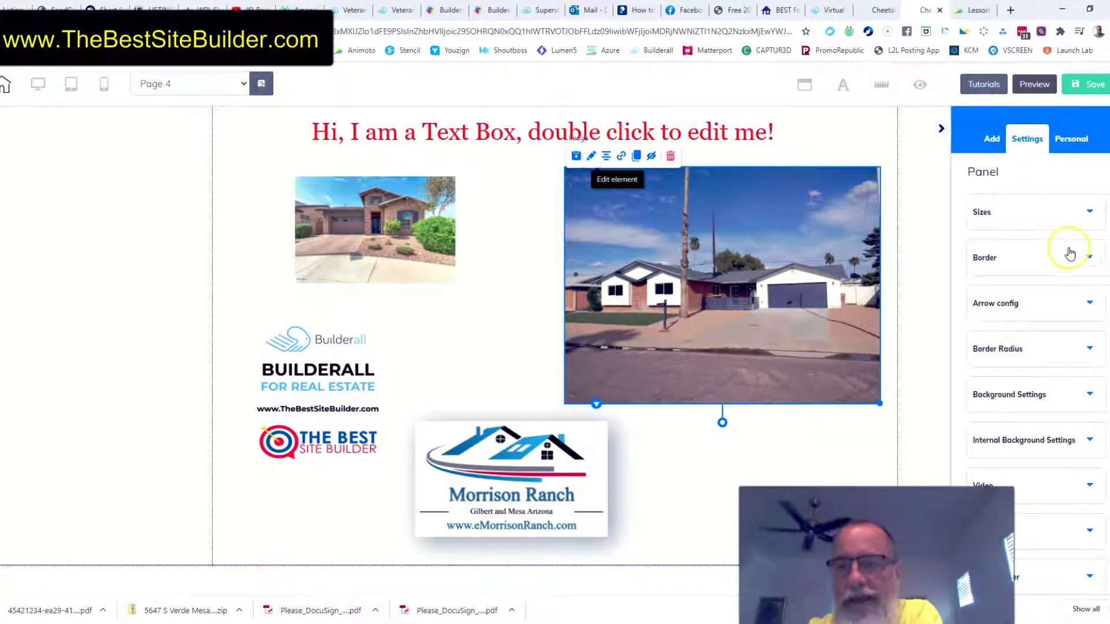
click(1093, 211)
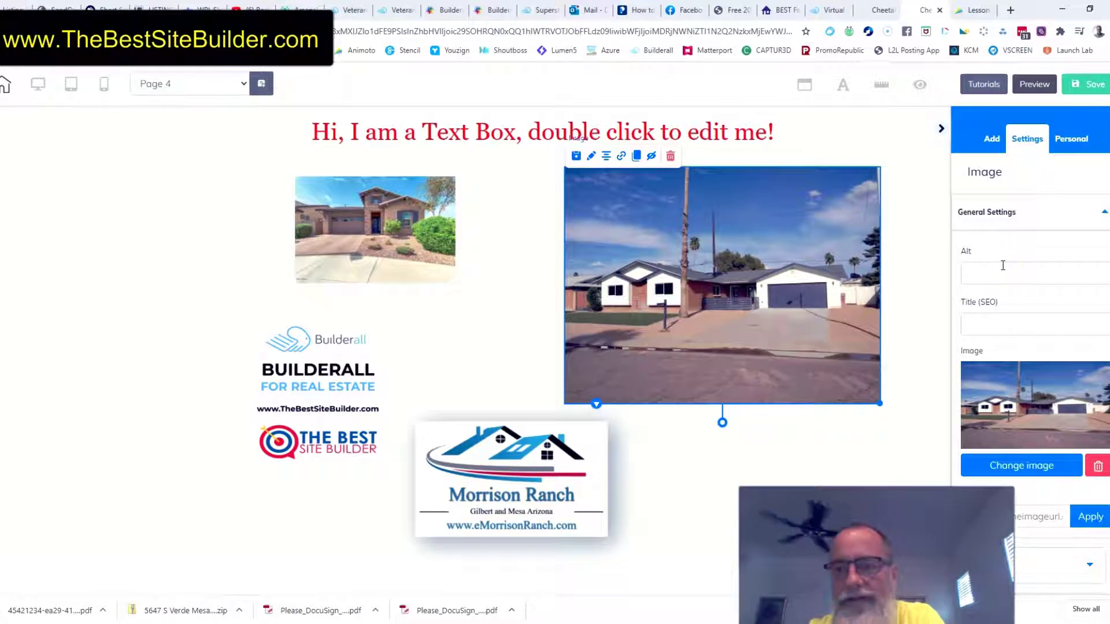
click(989, 329)
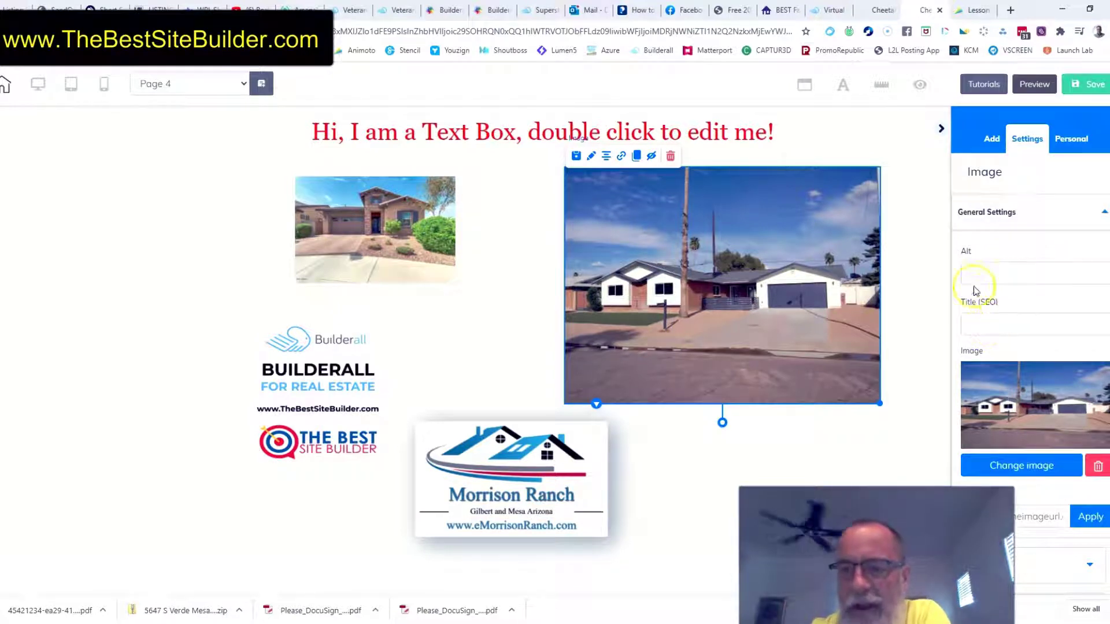
click(981, 273)
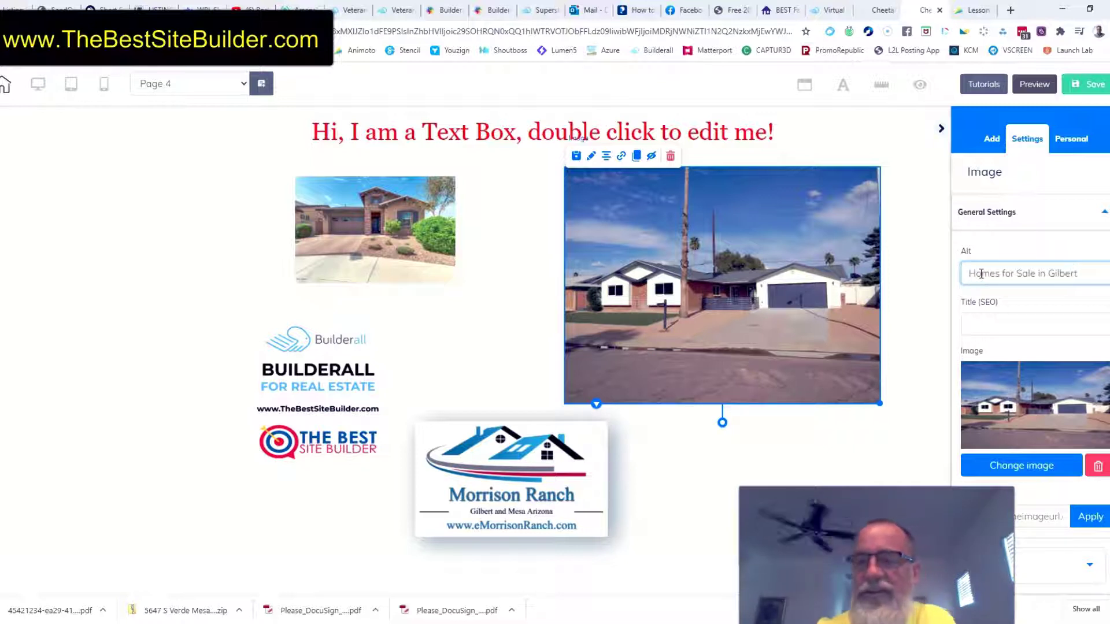
click(1008, 267)
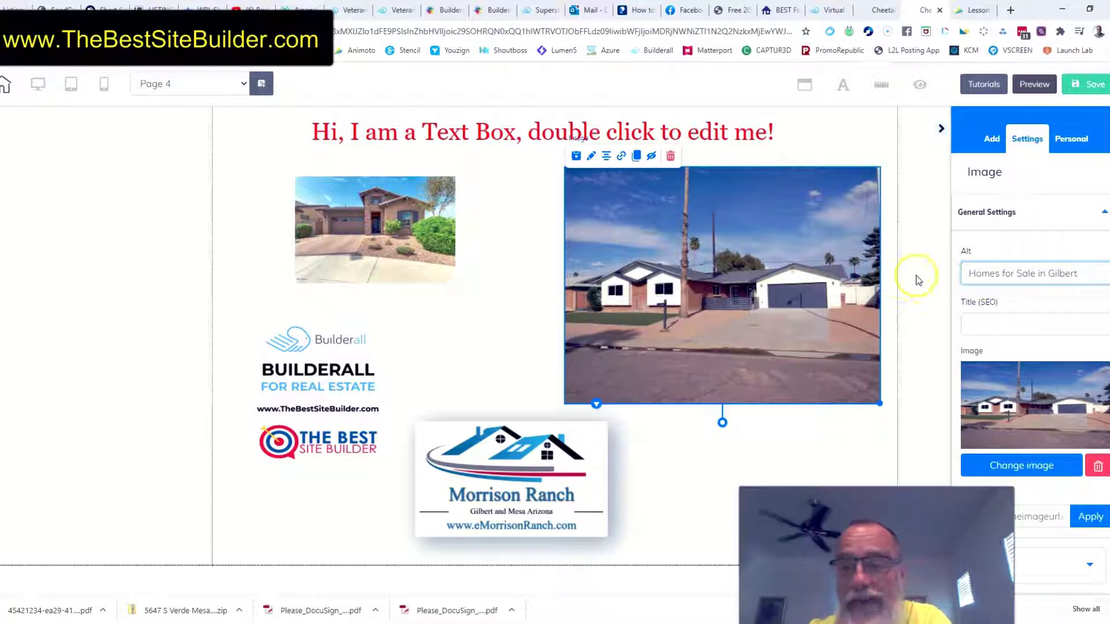
Copy the alt text "Homes for Sale in Gilbert" into the white house photo's SEO title
click(686, 265)
click(1060, 269)
triple_click(1032, 279)
key(ctrl+c)
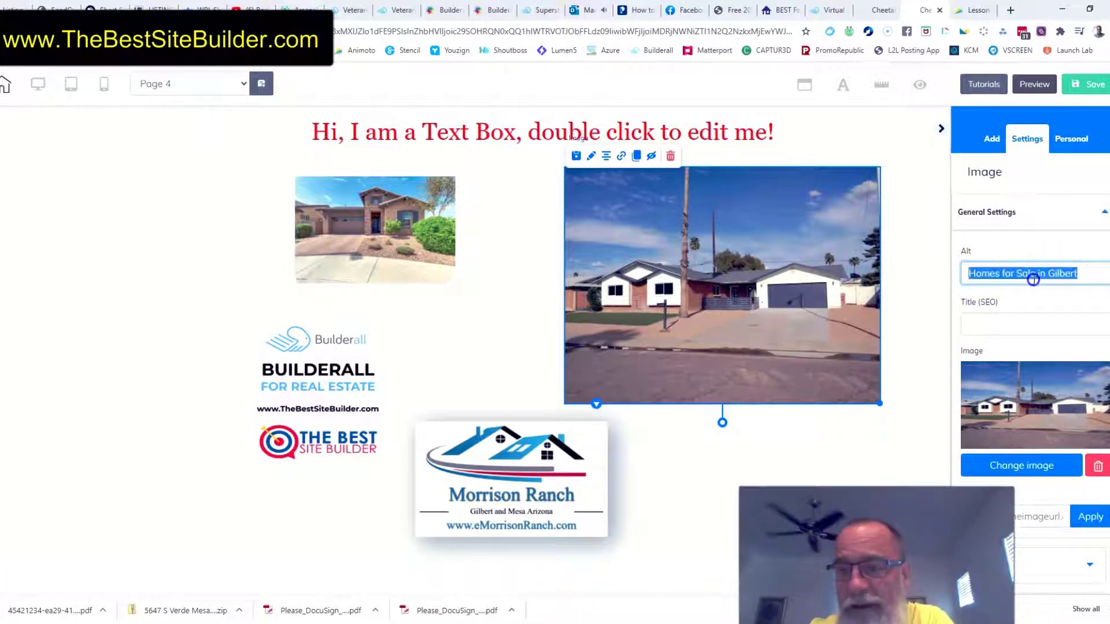
click(1018, 324)
key(ctrl+v)
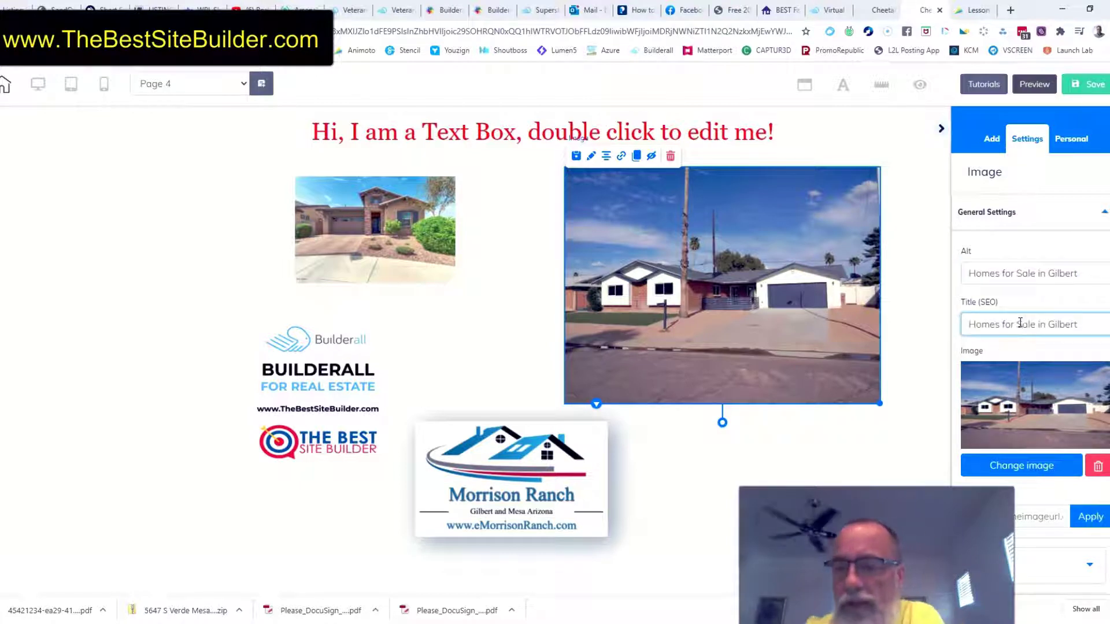
click(1040, 327)
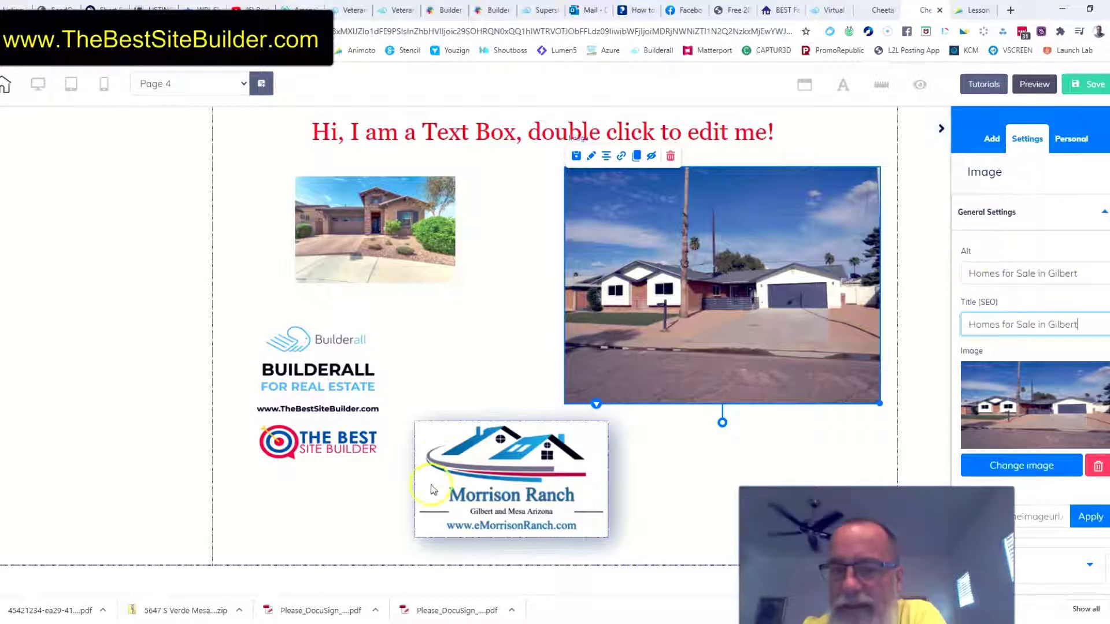
Move the Morrison Ranch logo further left, to the lower edge of the Builderall logo
drag(473, 475, 408, 485)
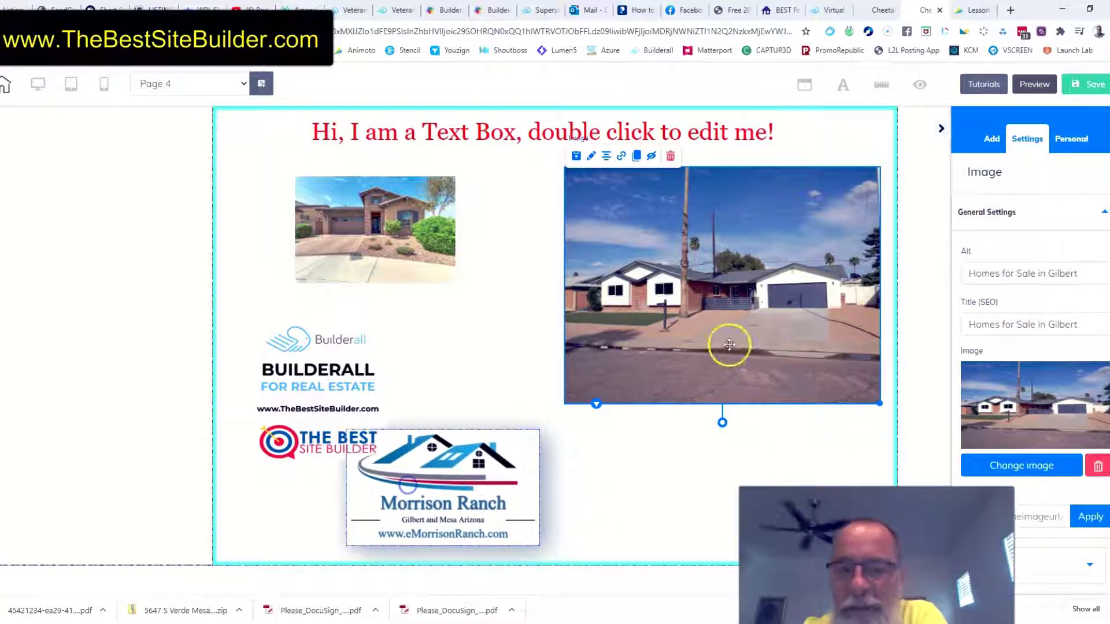
Set the white house photo's width to 717 and its maximum tablet width to 759
click(1105, 226)
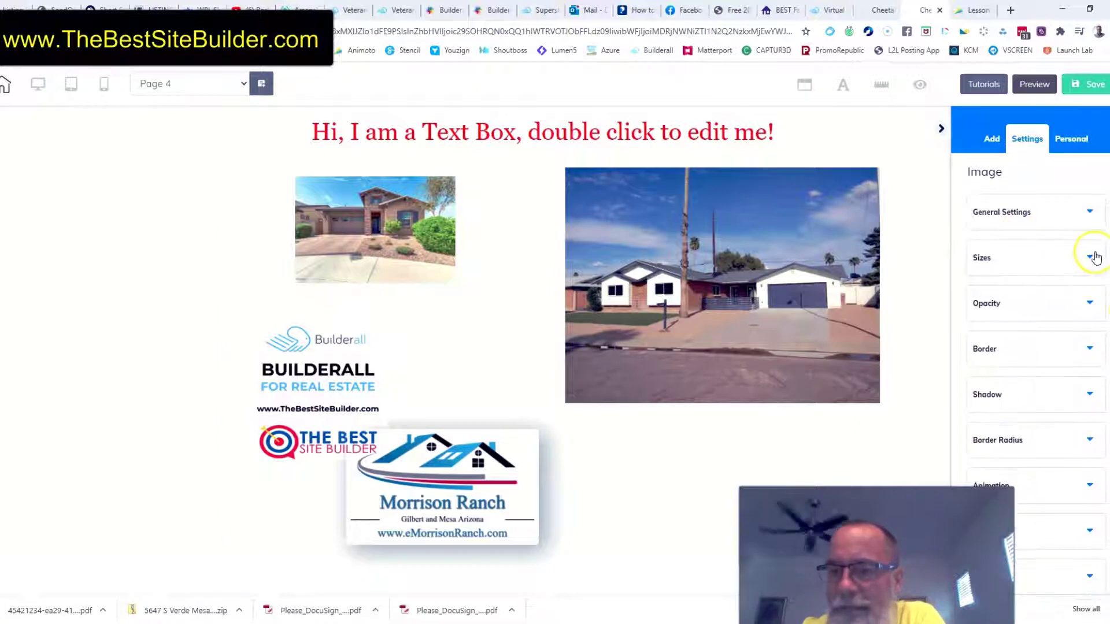
click(1087, 260)
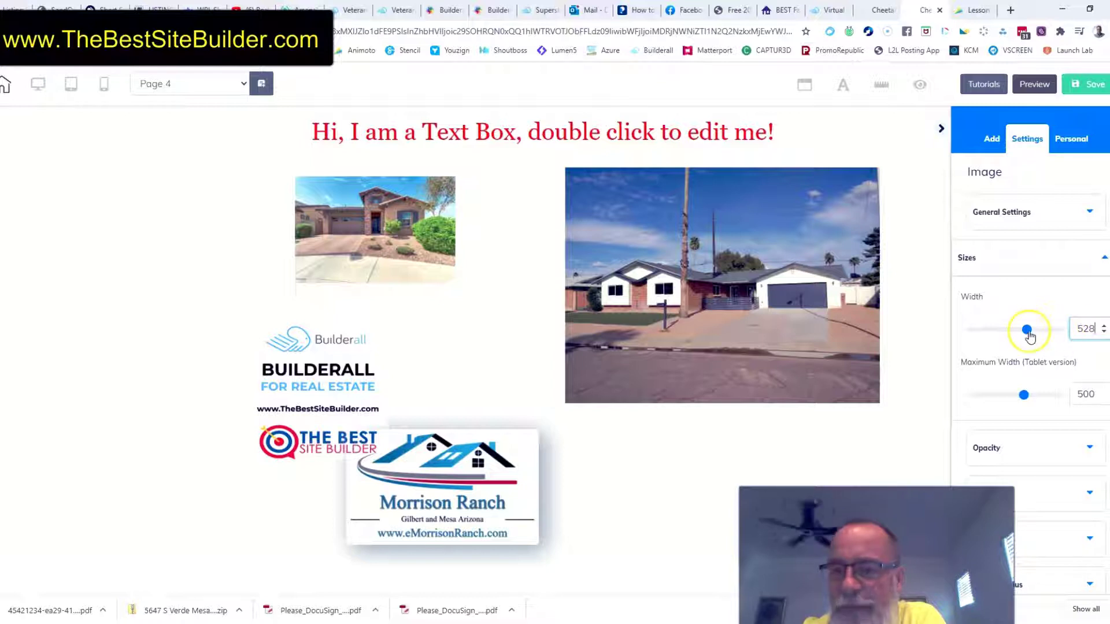
mouse_move(1030, 337)
mouse_down()
mouse_move(1013, 331)
mouse_move(1042, 331)
mouse_up()
click(1102, 259)
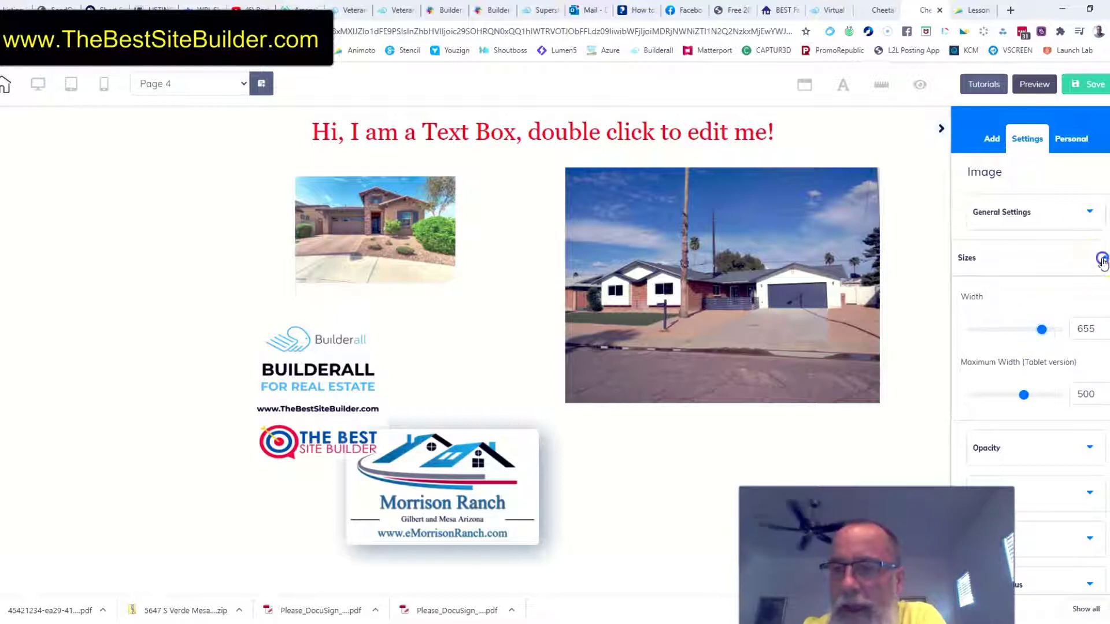
click(1090, 259)
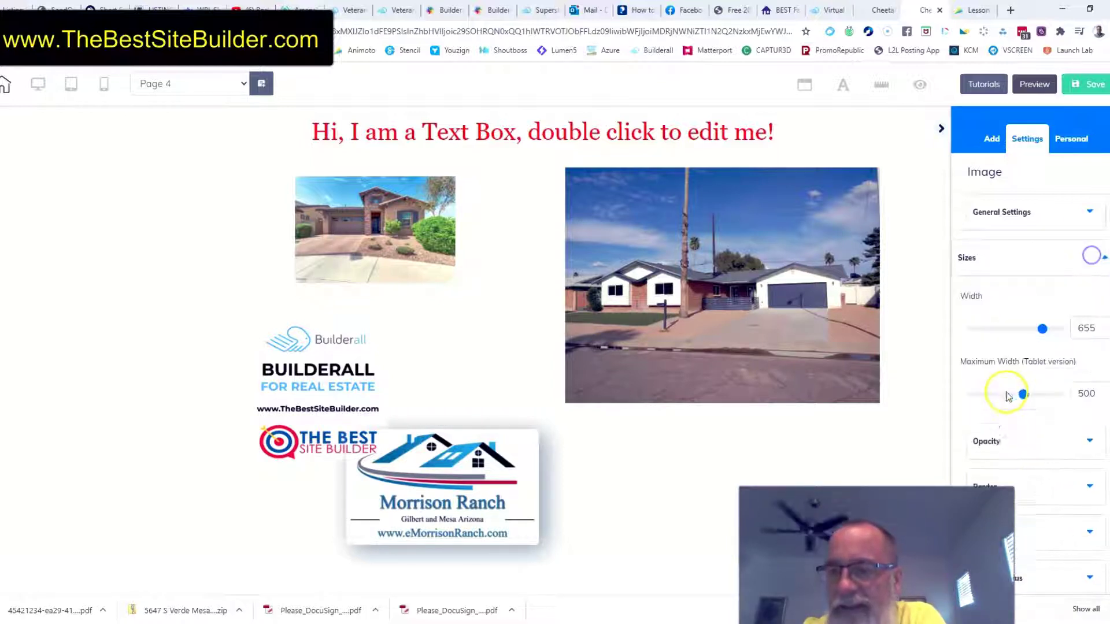
drag(1025, 395, 1052, 397)
click(1035, 398)
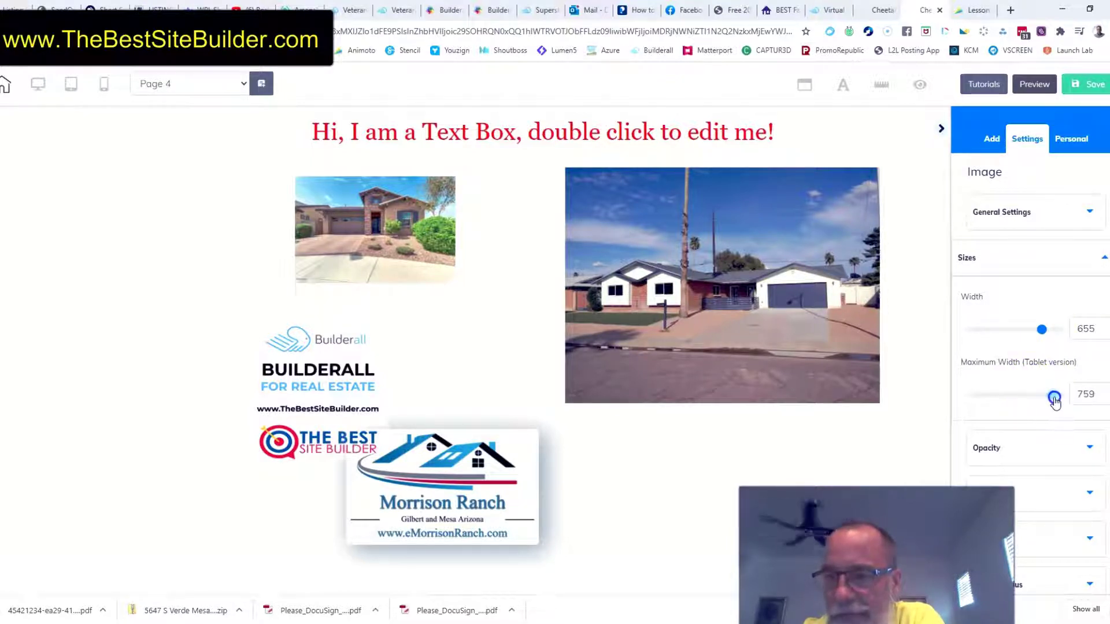
drag(1041, 329, 1050, 335)
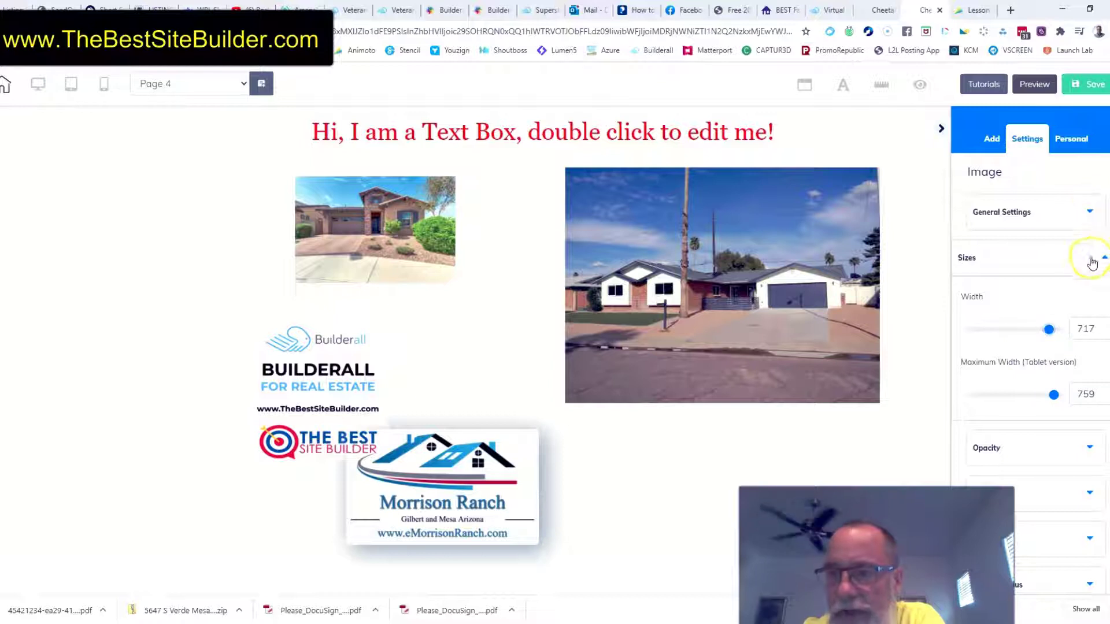
click(1104, 257)
click(841, 299)
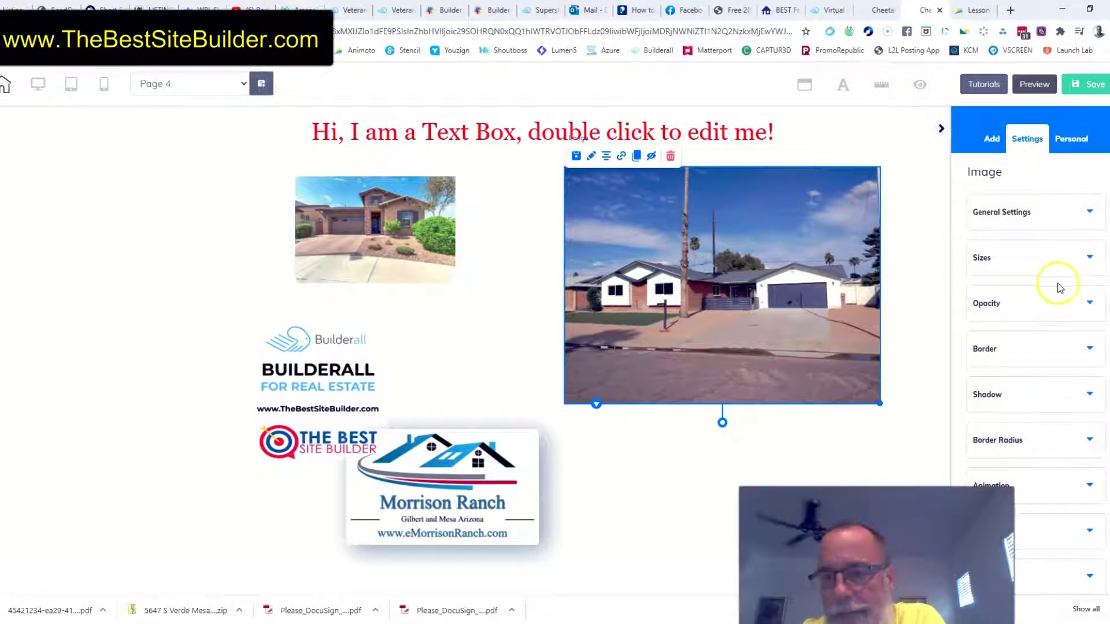
click(1089, 258)
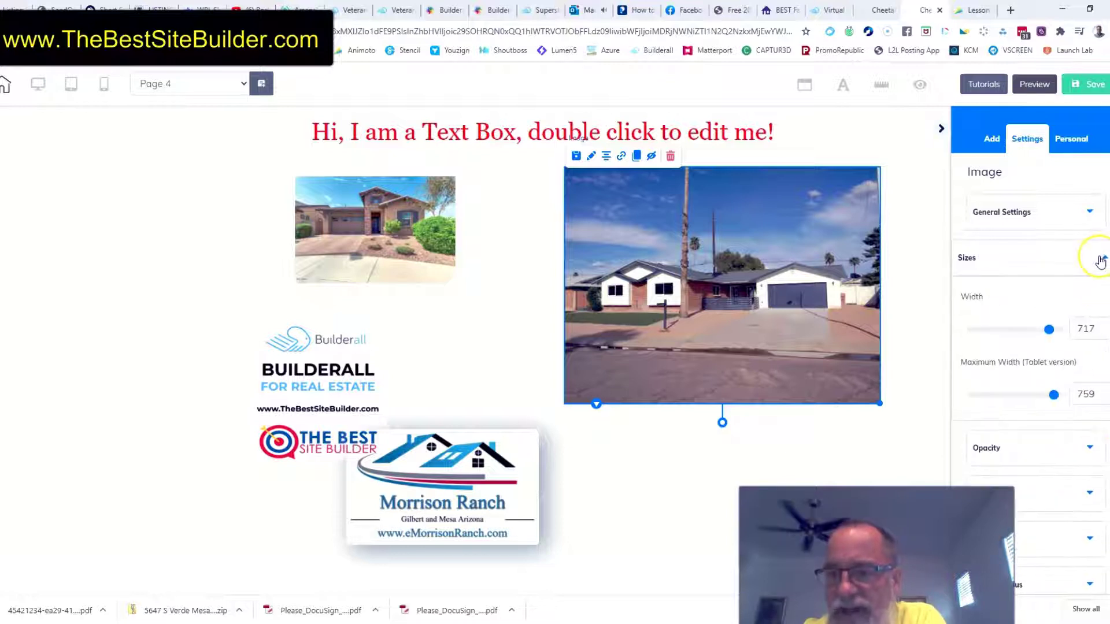
click(1101, 259)
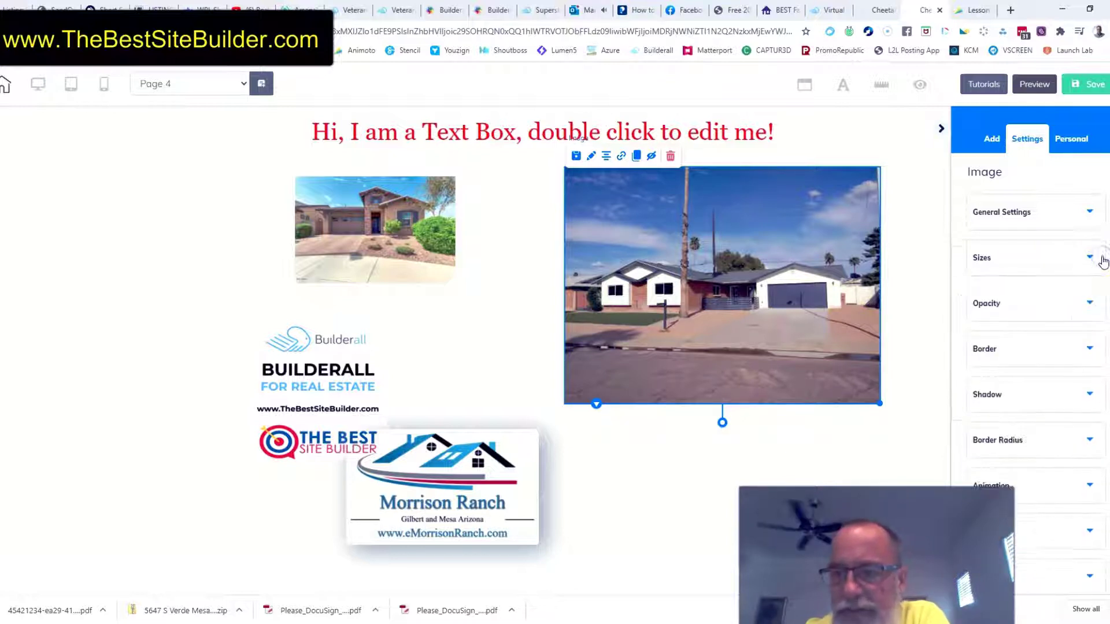
Try a lower opacity on the white house photo and restore it to 100
click(1089, 303)
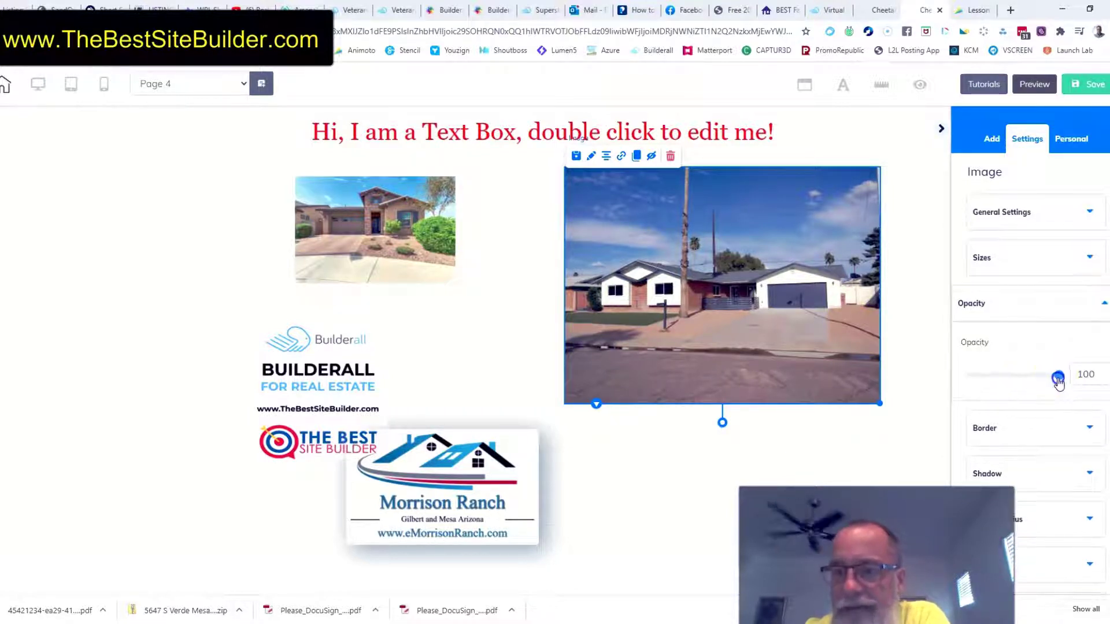
mouse_move(1057, 376)
mouse_down()
mouse_move(981, 376)
mouse_move(1058, 376)
mouse_up()
click(978, 377)
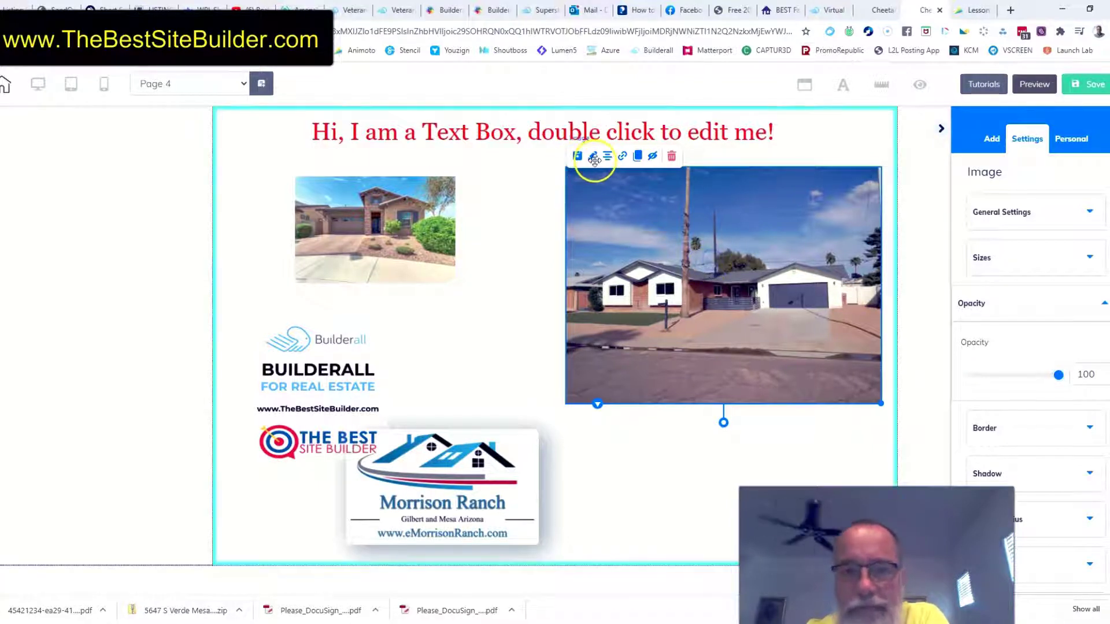
drag(594, 159, 596, 160)
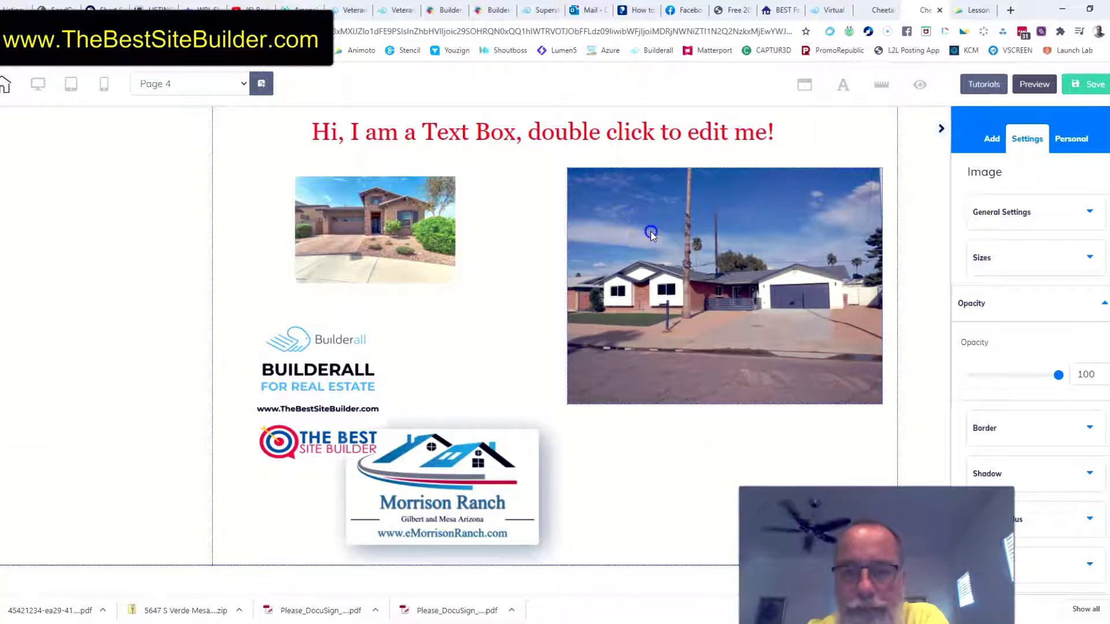
click(650, 234)
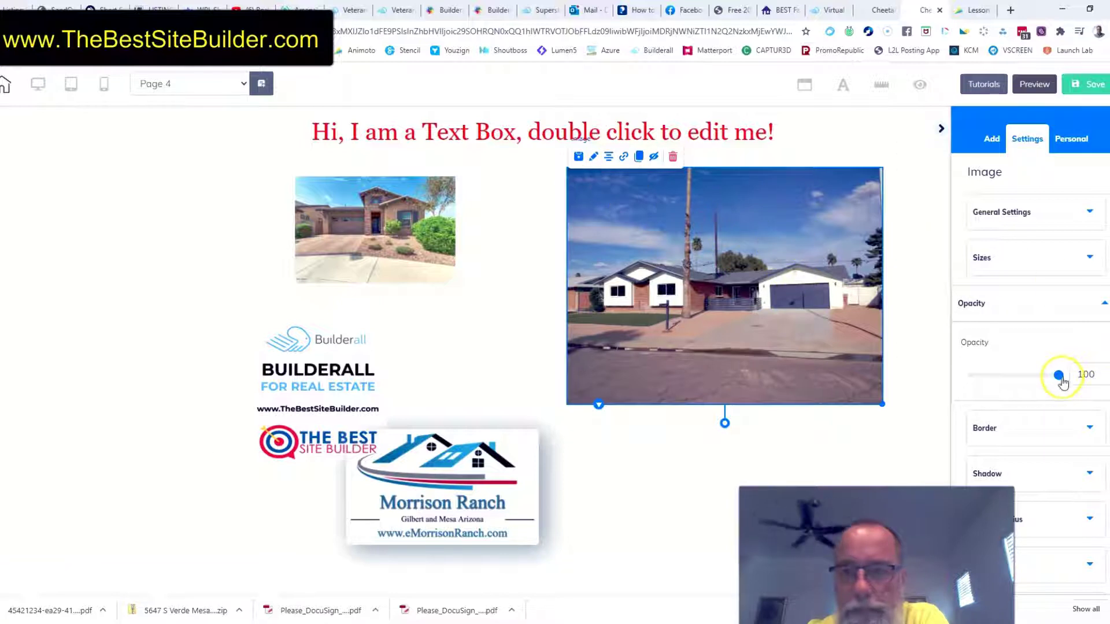
mouse_move(1058, 375)
mouse_down()
mouse_move(966, 383)
mouse_move(1060, 376)
mouse_up()
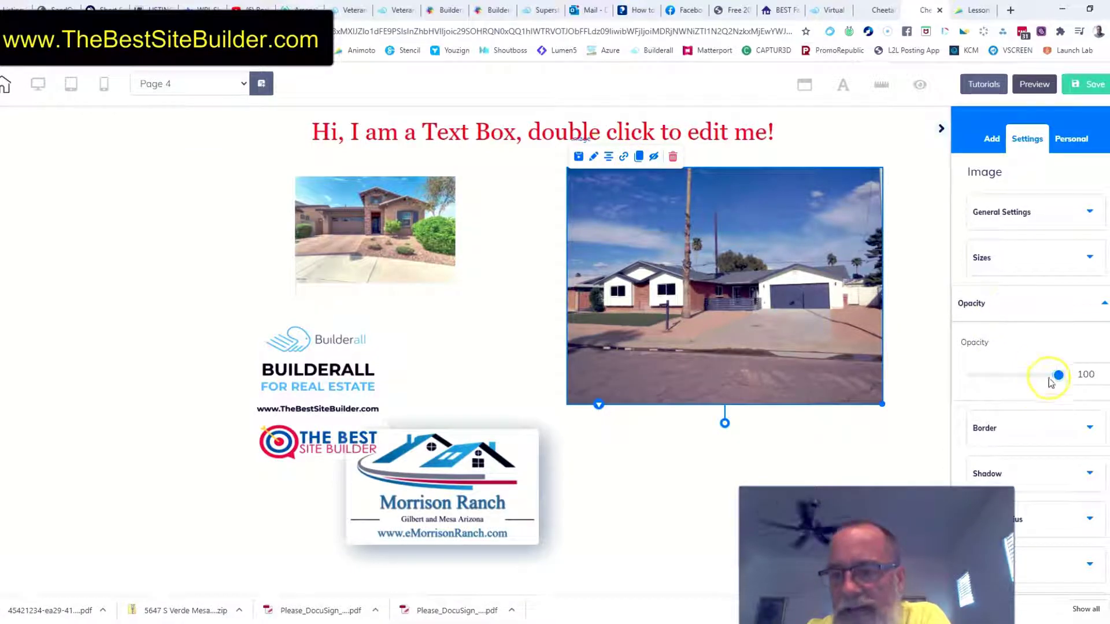
drag(1057, 377, 1082, 388)
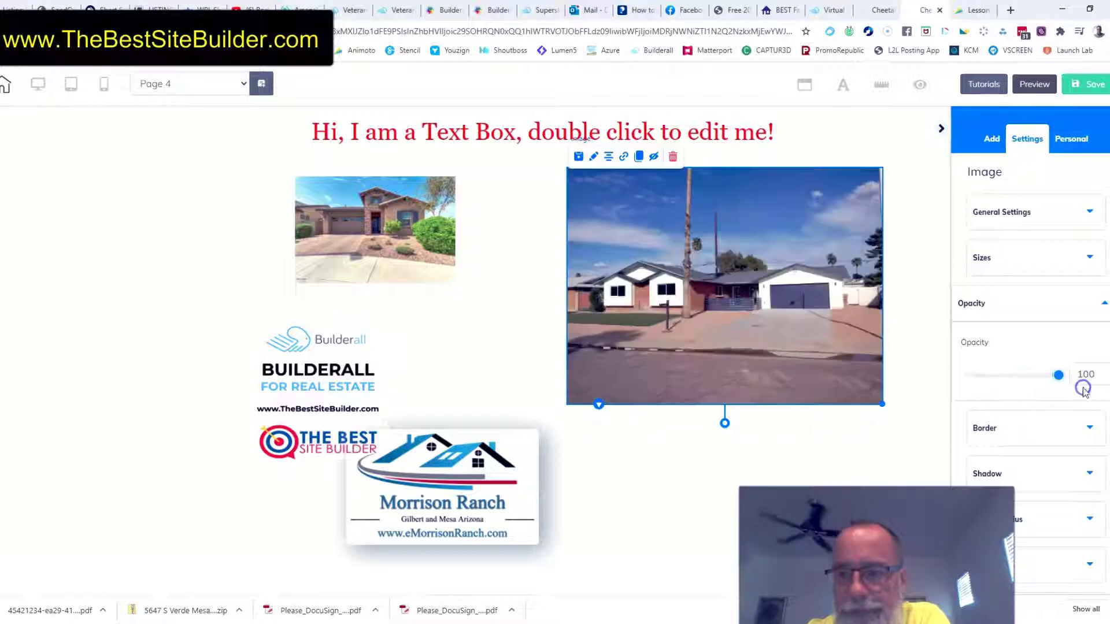
Give the white house photo a solid border with a size of 32
click(1090, 429)
scroll(1083, 422, down, 1)
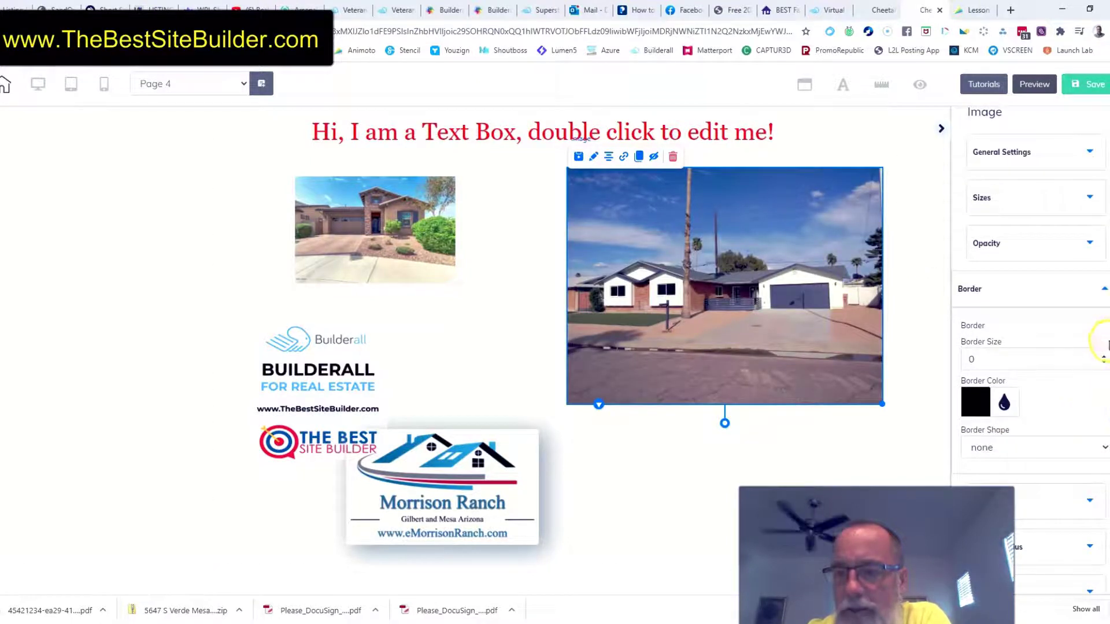
click(1103, 360)
click(1103, 360)
click(1103, 359)
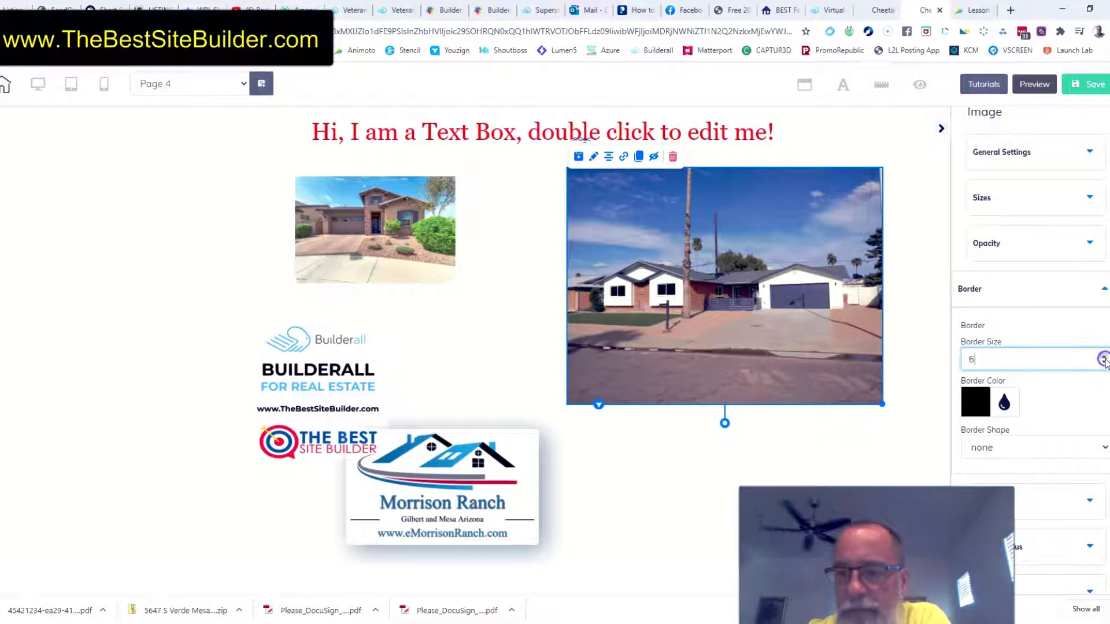
click(1103, 359)
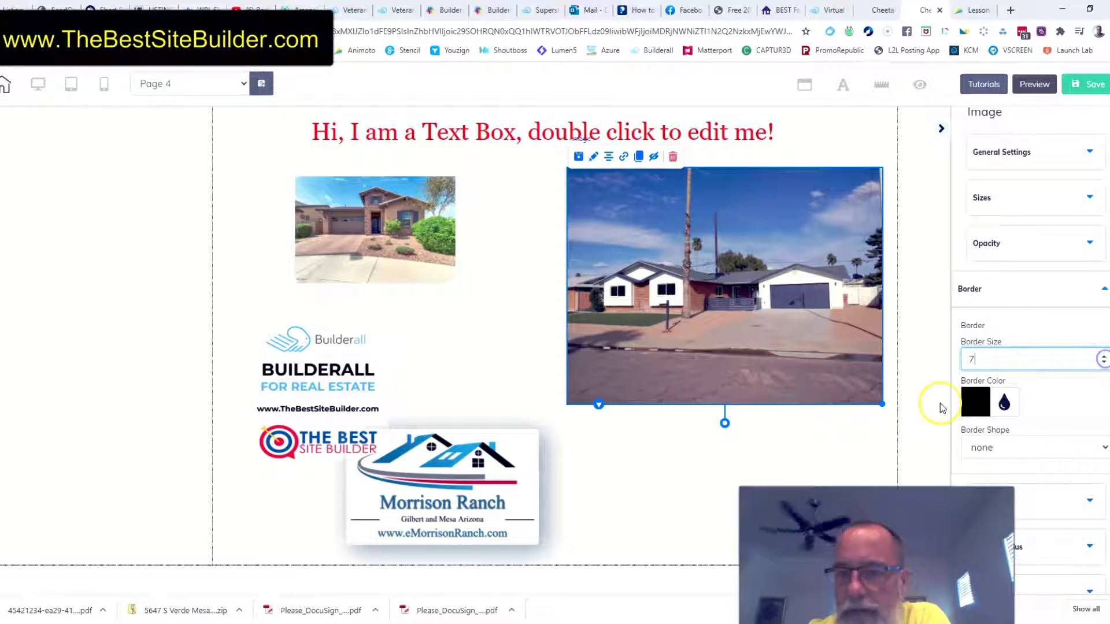
click(1102, 451)
click(1017, 523)
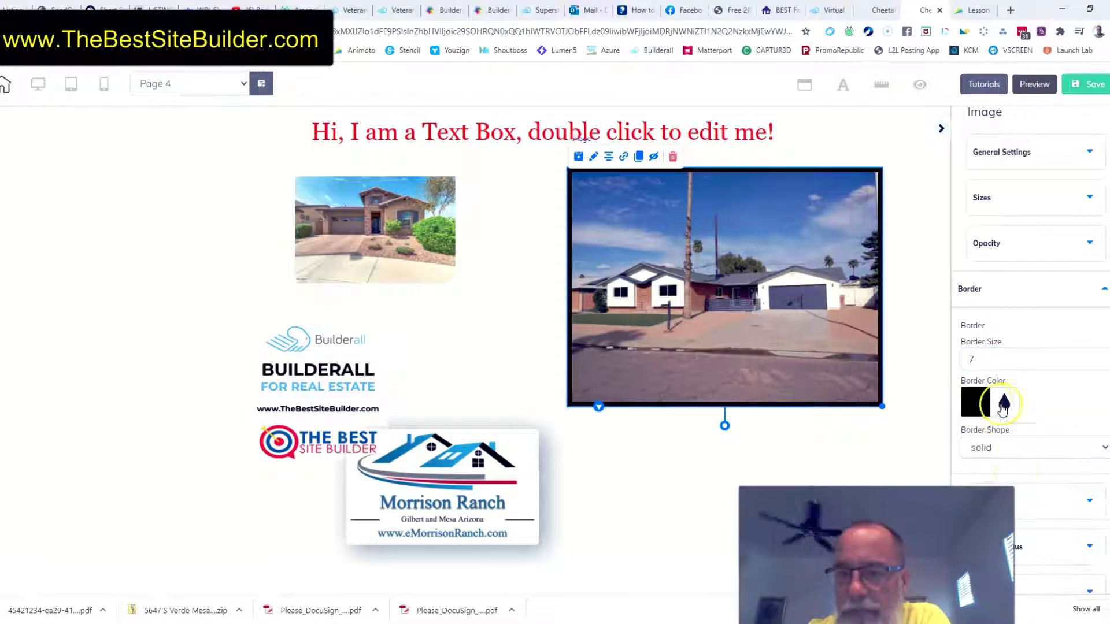
click(1104, 360)
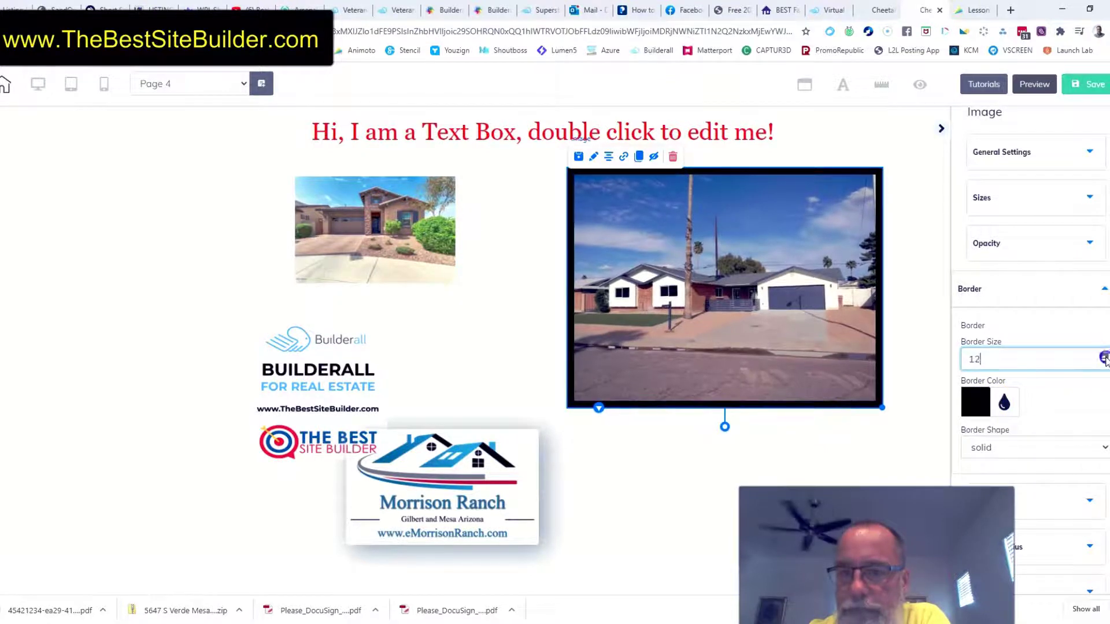
click(1103, 360)
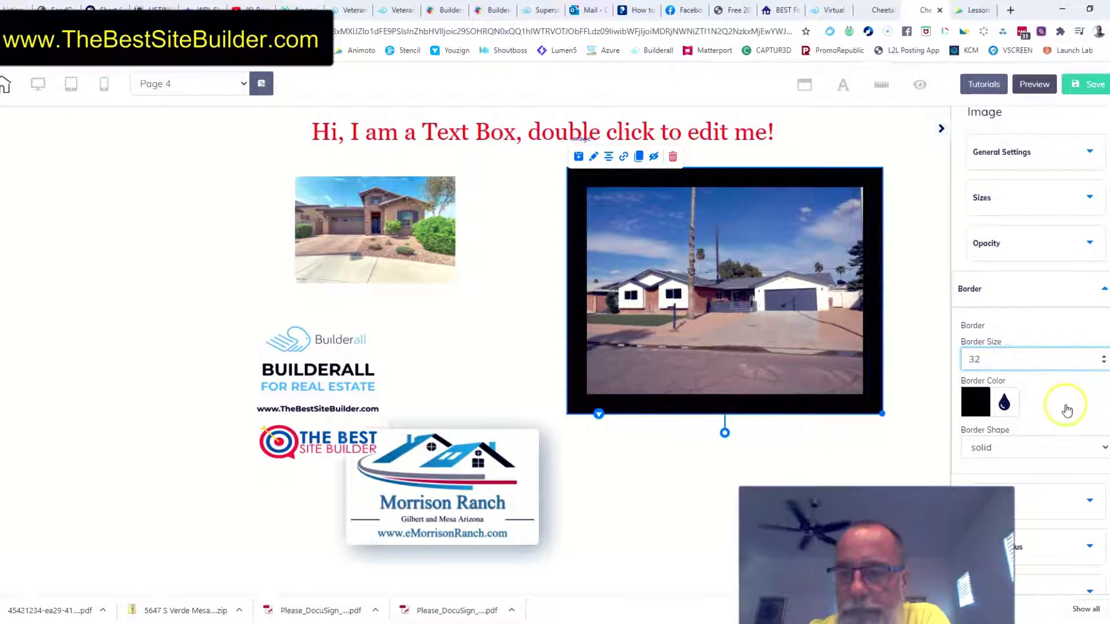
Add a shadow to the white house photo with slight horizontal and vertical offsets, a small blur and minimal spread
scroll(1065, 409, down, 3)
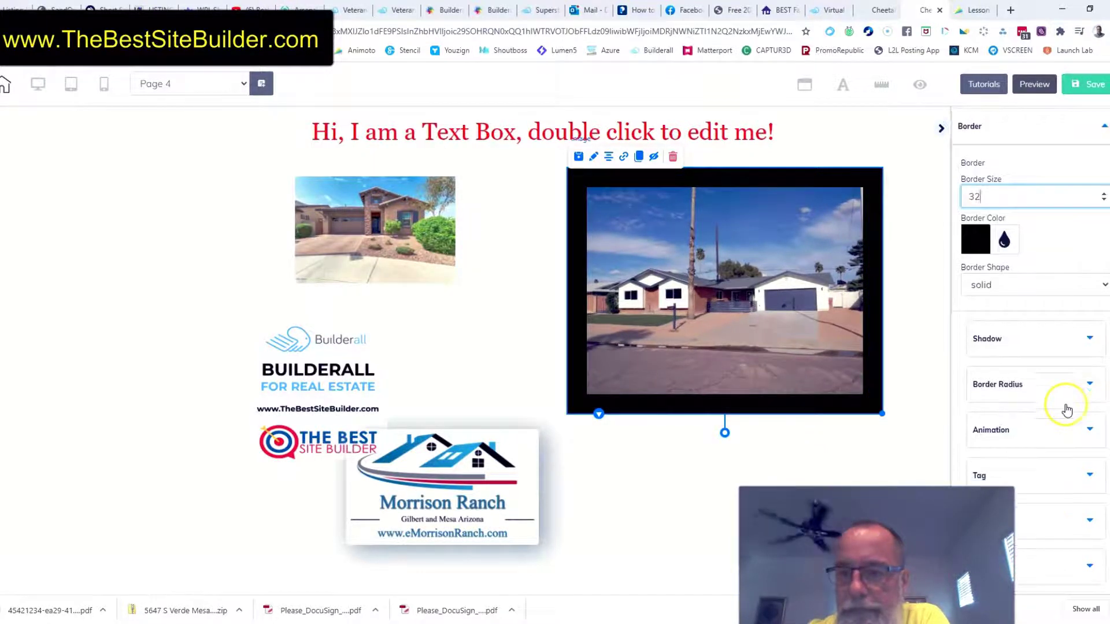
click(1090, 340)
click(1012, 241)
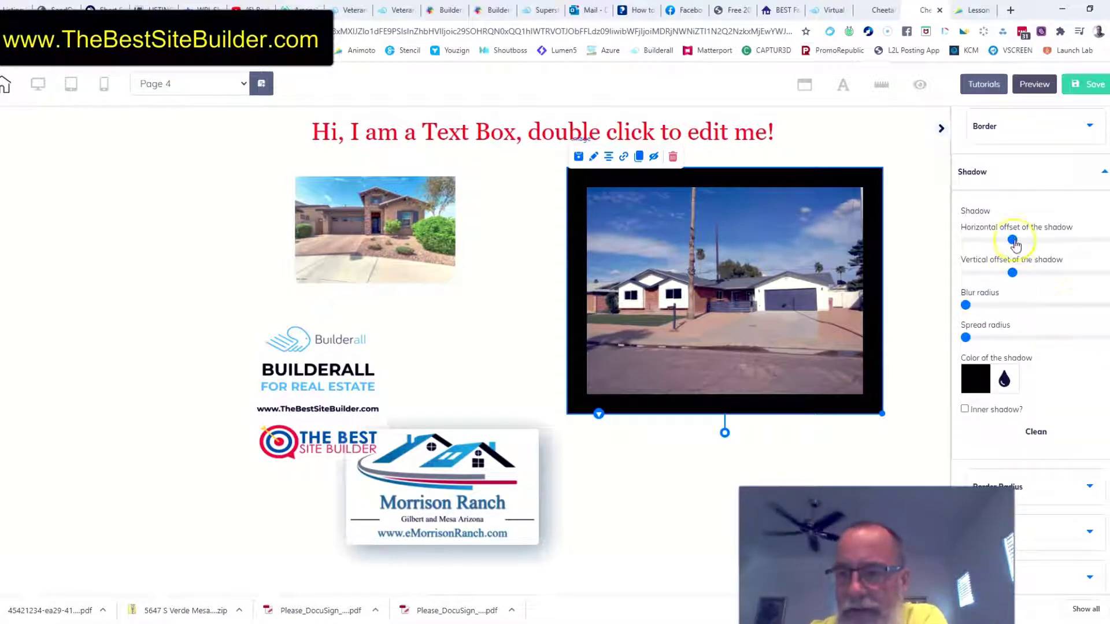
click(1010, 274)
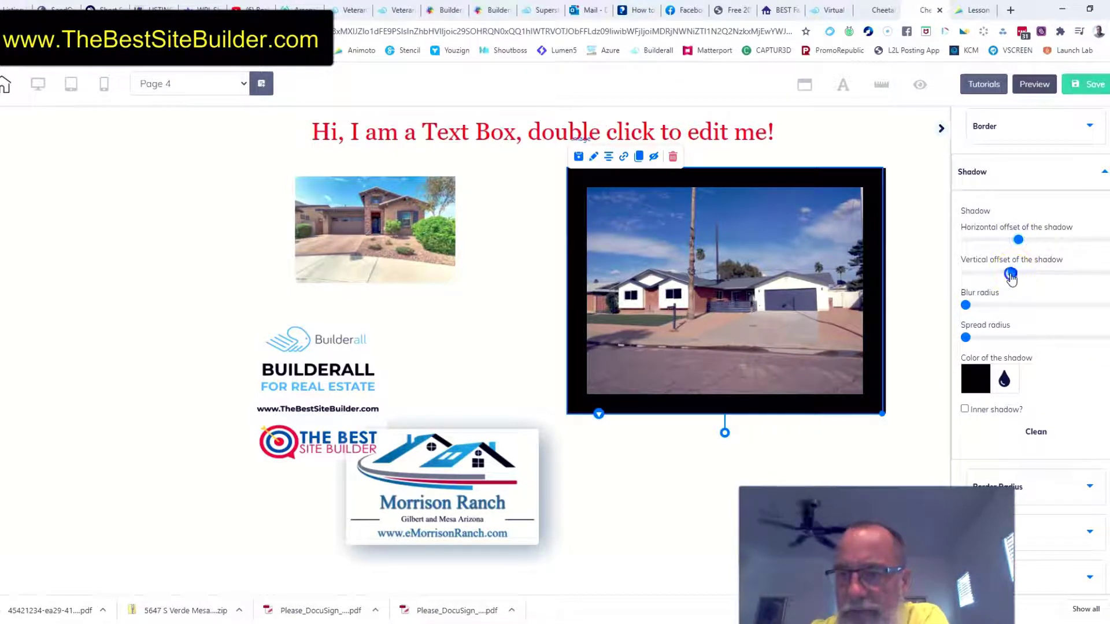
drag(1020, 279, 1019, 273)
click(966, 306)
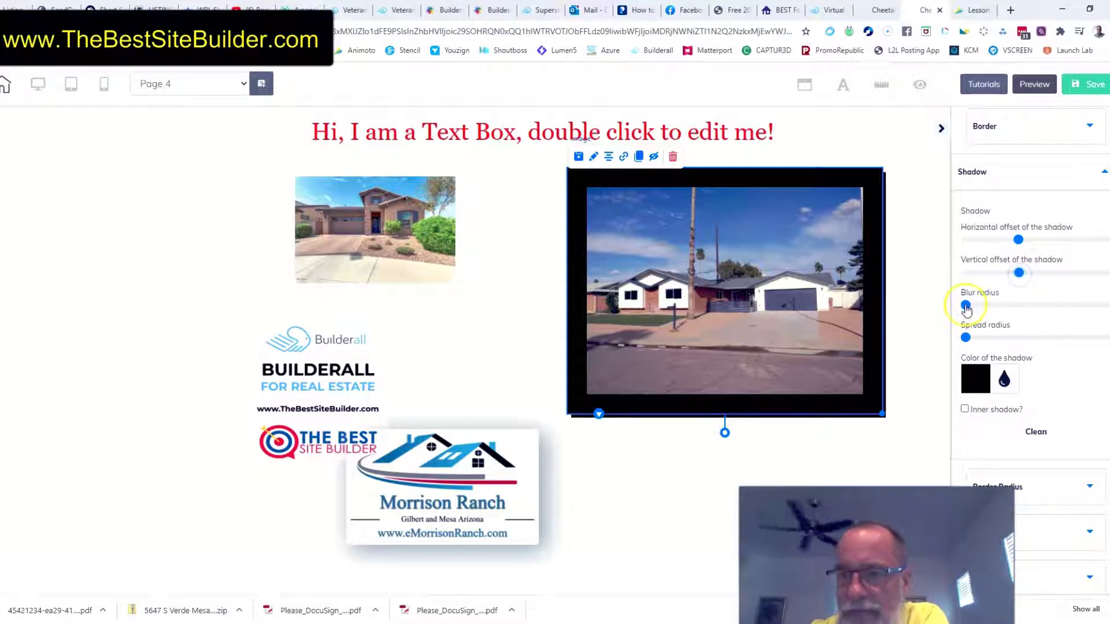
click(964, 337)
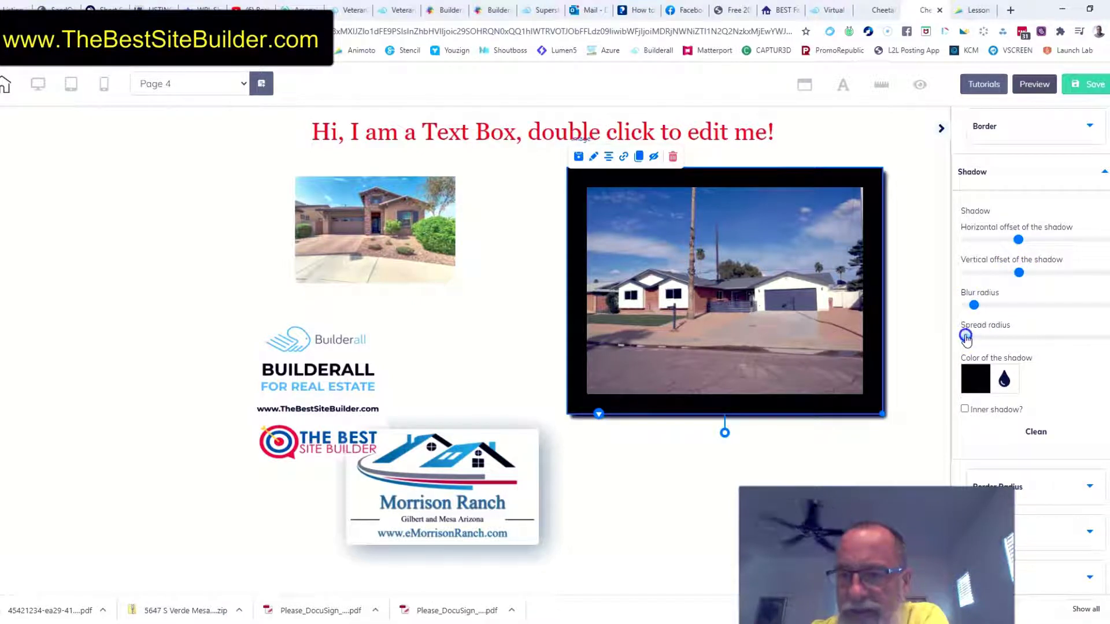
Change the photo's shadow color to bright yellow (RGB 241, 255, 0)
click(974, 378)
click(1009, 474)
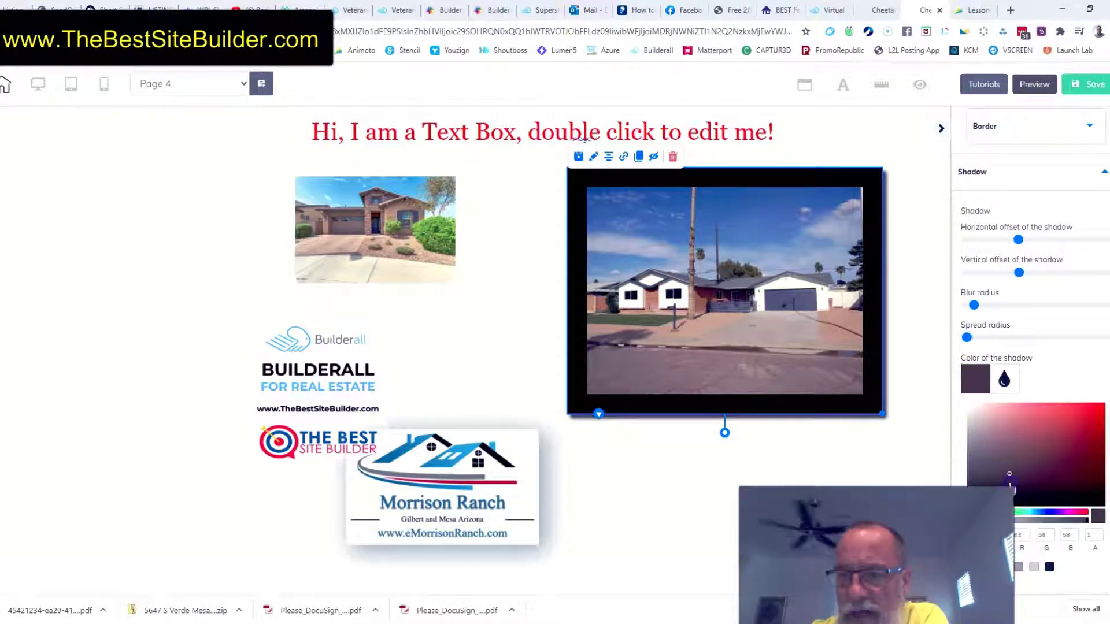
drag(1010, 484, 1100, 406)
click(990, 512)
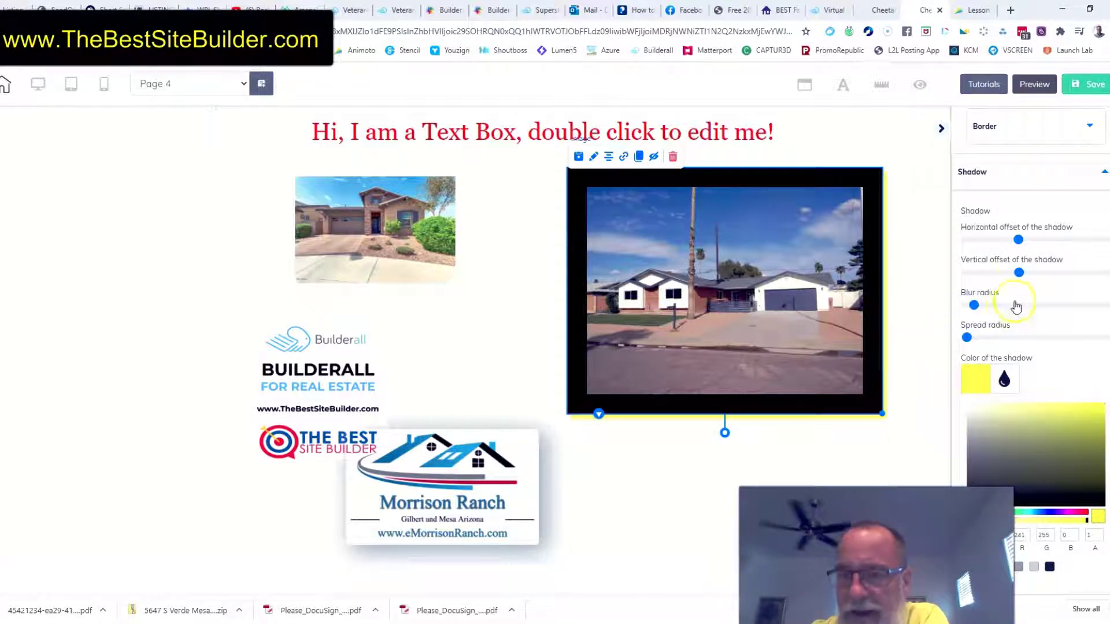
Increase the yellow shadow's horizontal and vertical offsets and widen its blur radius
drag(1017, 243, 1032, 242)
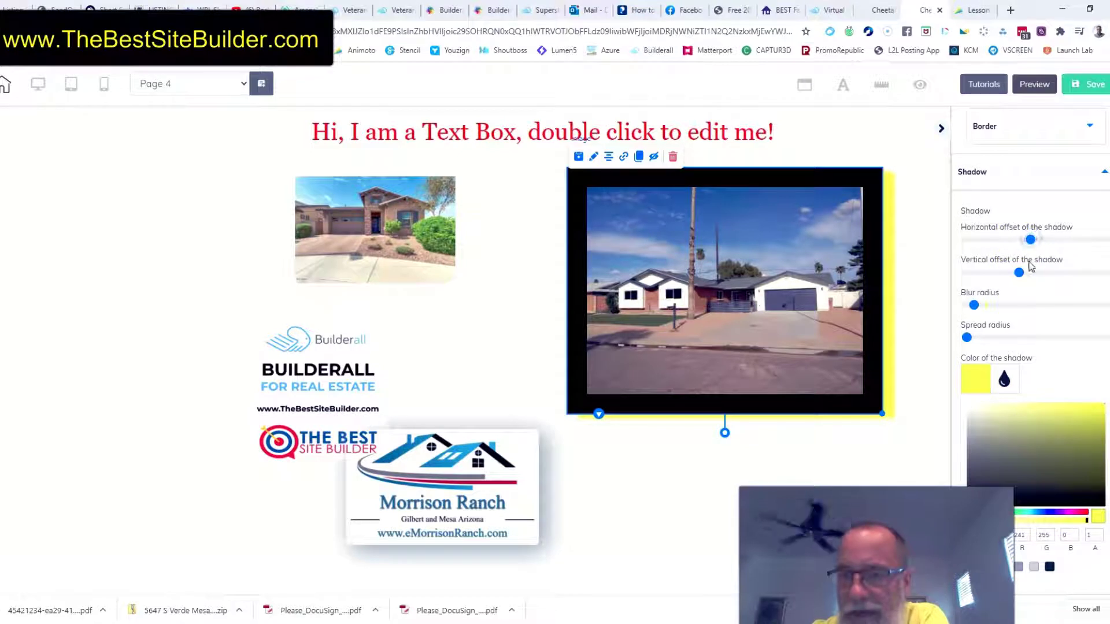
drag(975, 306, 986, 308)
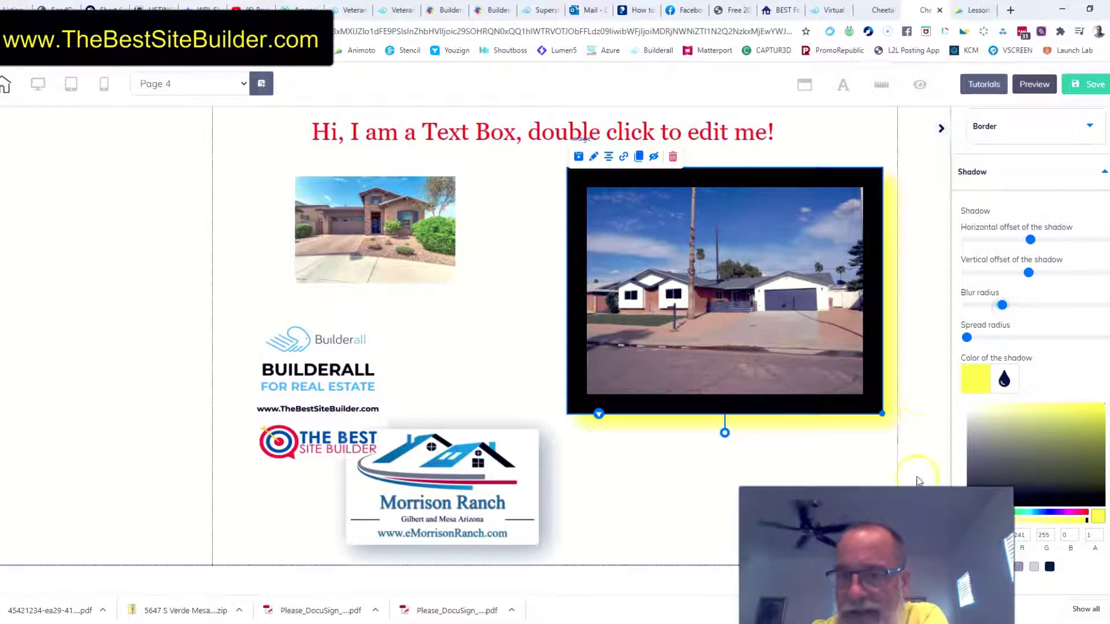
click(1104, 171)
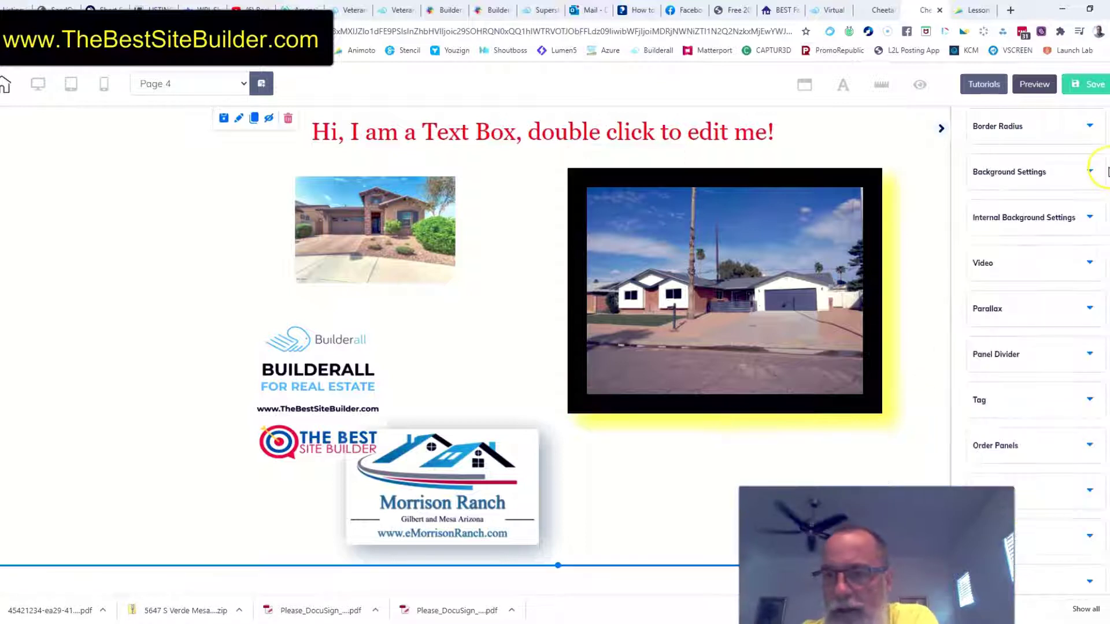
Round all four corners of the white house photo with a border radius of 30
scroll(1032, 231, up, 2)
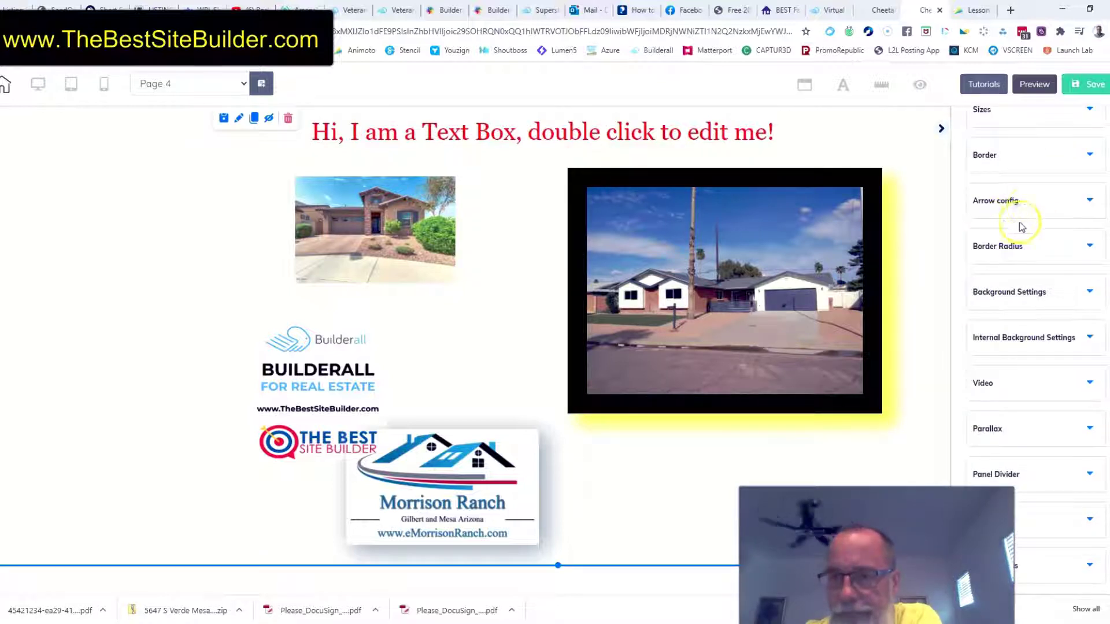
scroll(1035, 208, up, 1)
click(684, 331)
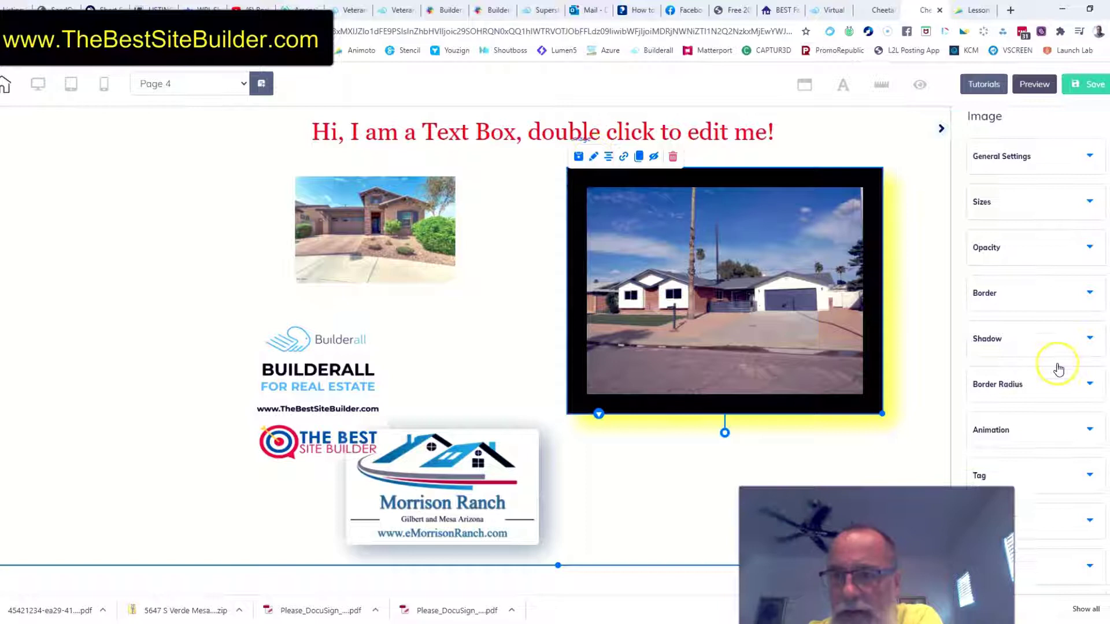
click(1090, 385)
click(983, 429)
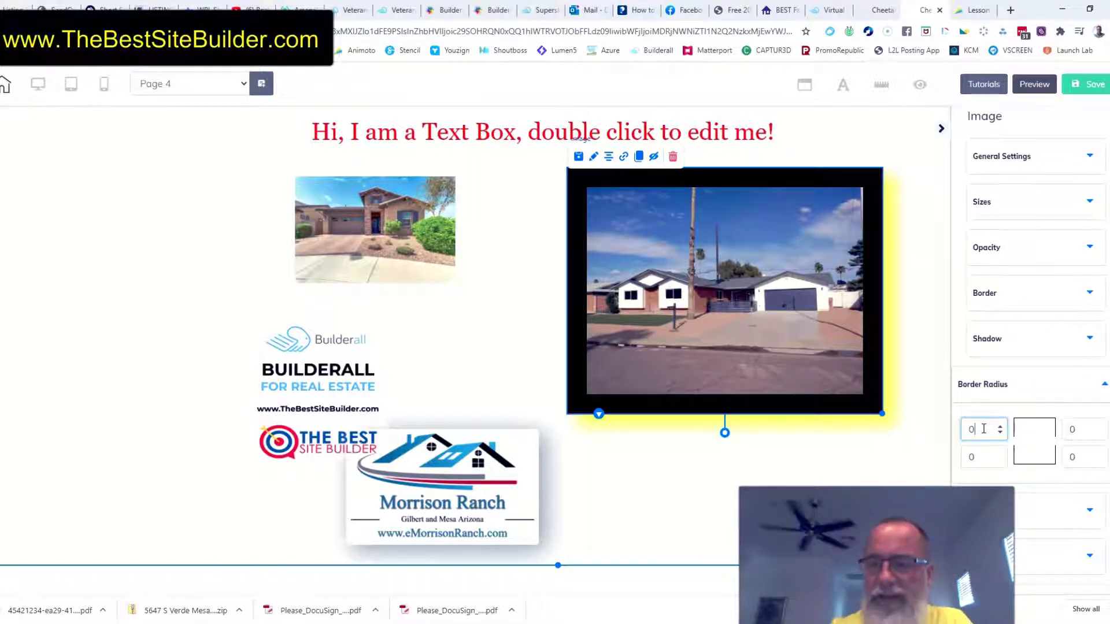
text(30)
key(Tab)
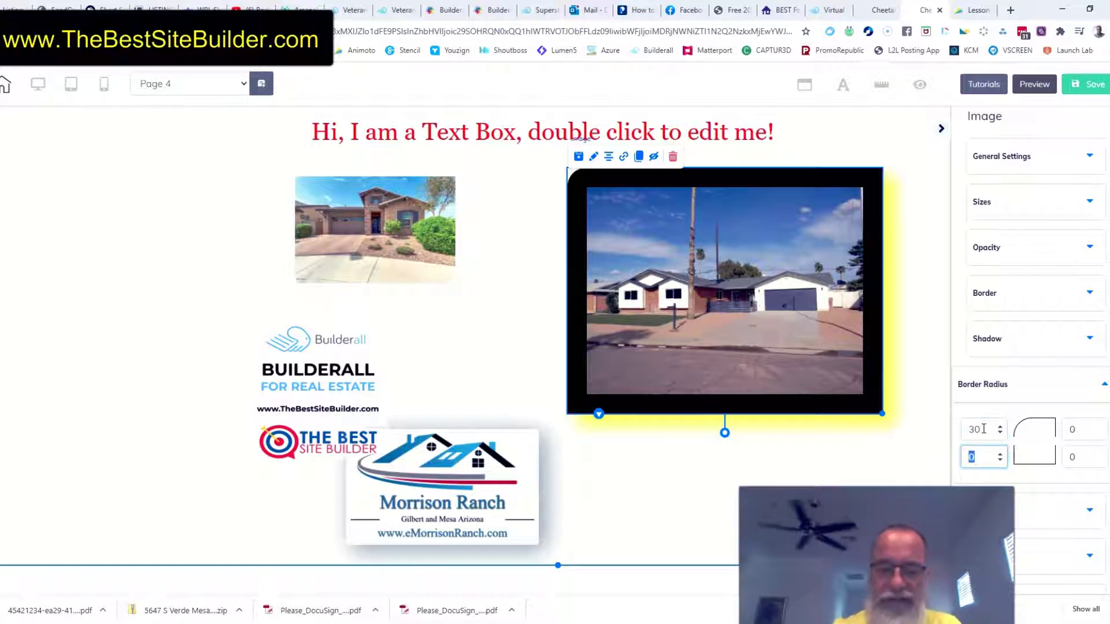
text(30)
key(Tab)
text(30)
key(Tab)
text(30)
key(Tab)
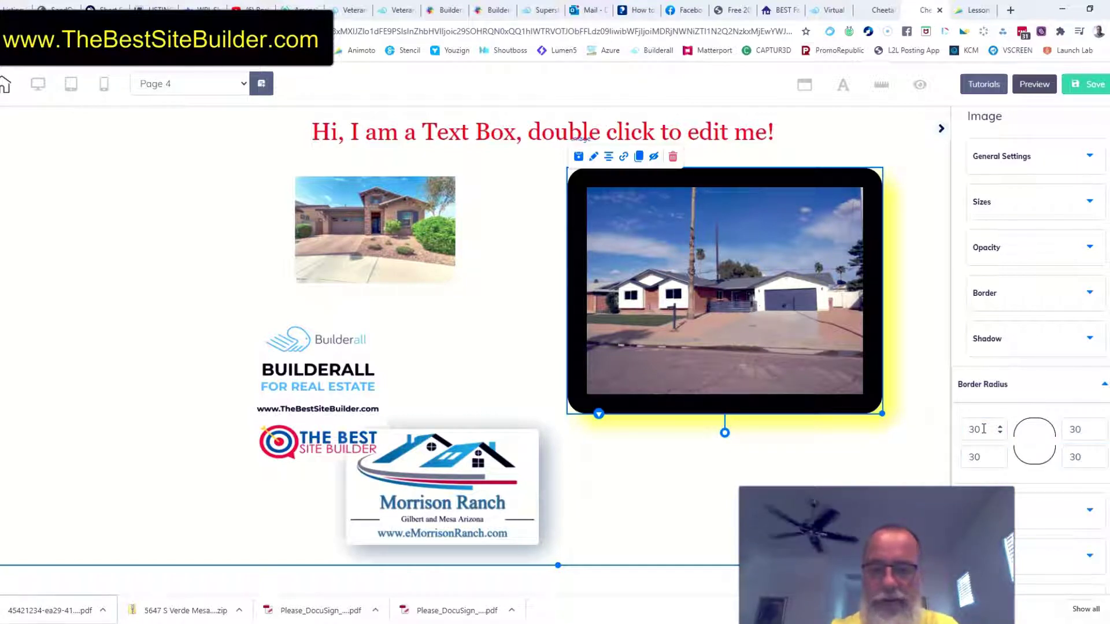
Raise the border radius to 60 on all four corners of the white house photo
click(984, 429)
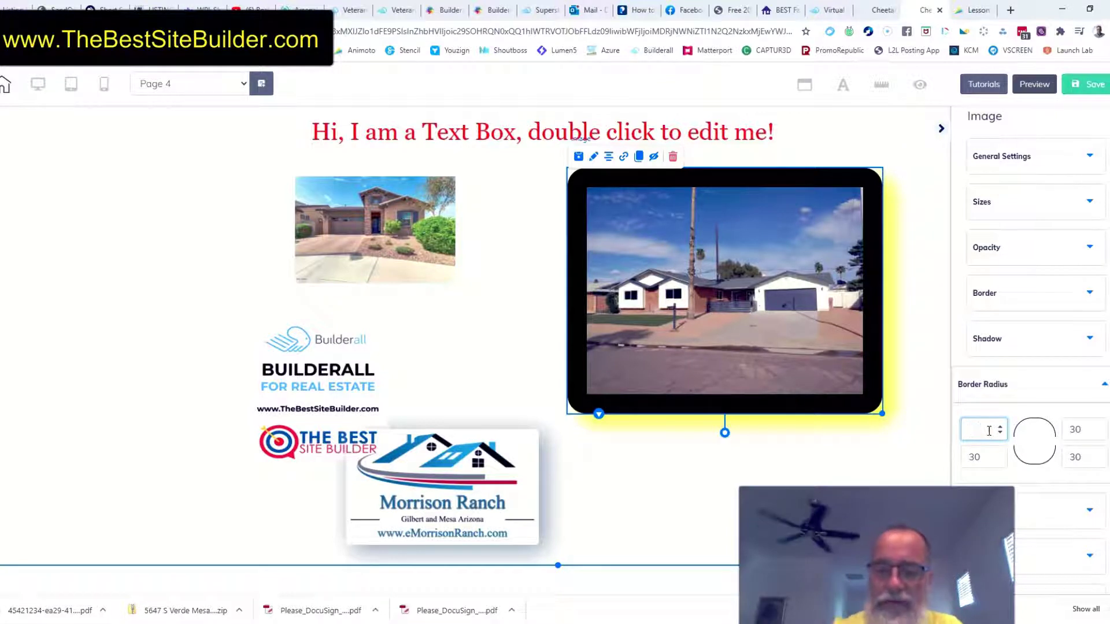
key(Tab)
key(Tab)
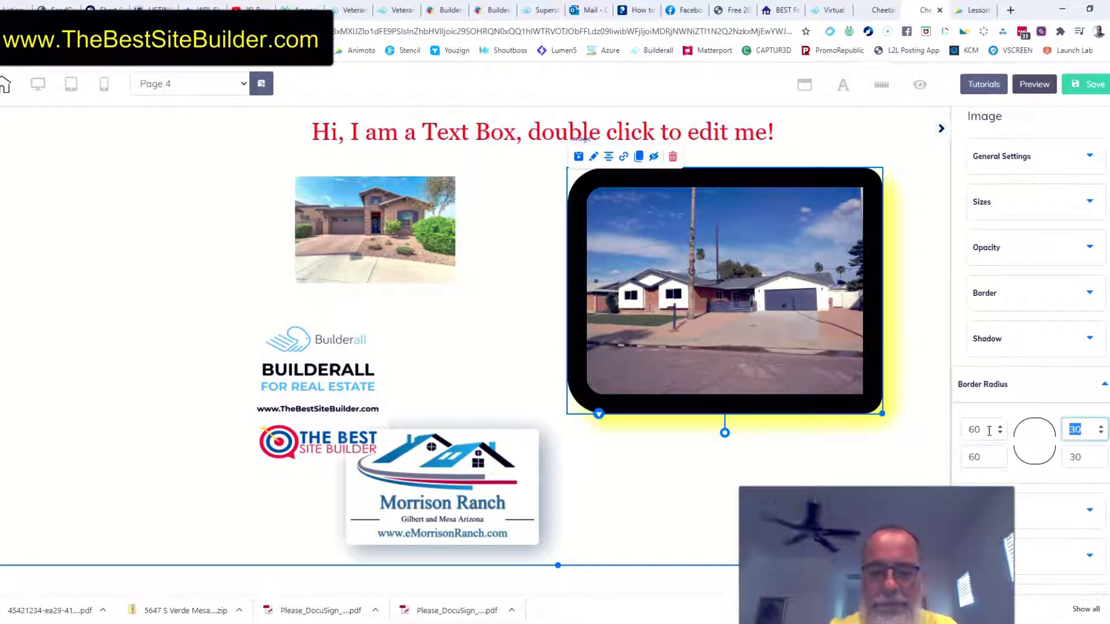
text(60)
key(Tab)
text(60)
key(Tab)
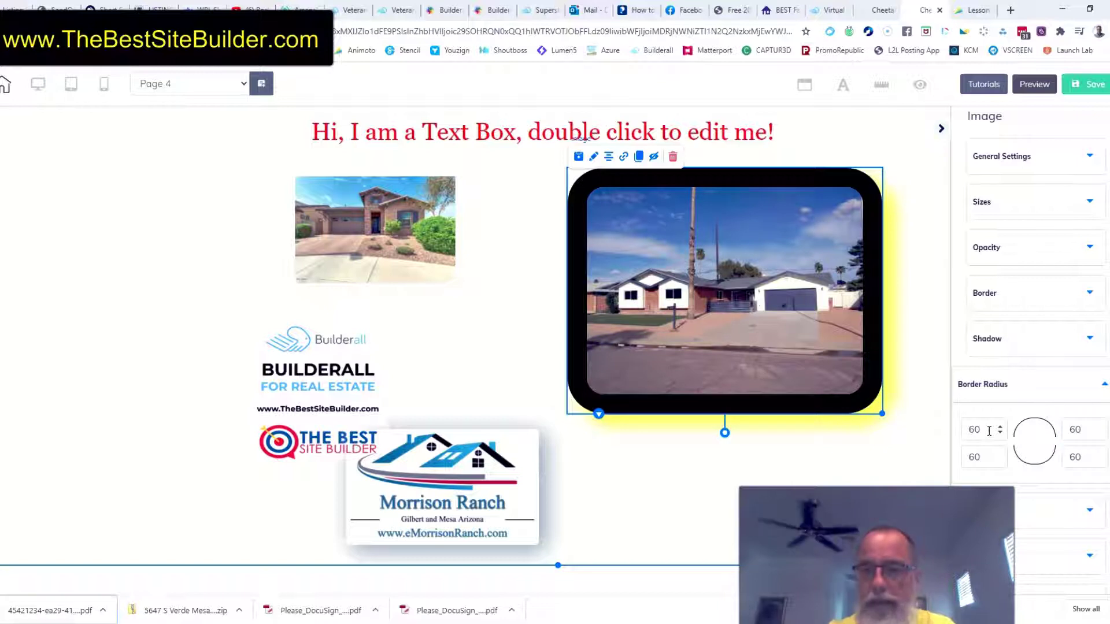
Set the white house photo's border radius to 150 on every corner
click(989, 431)
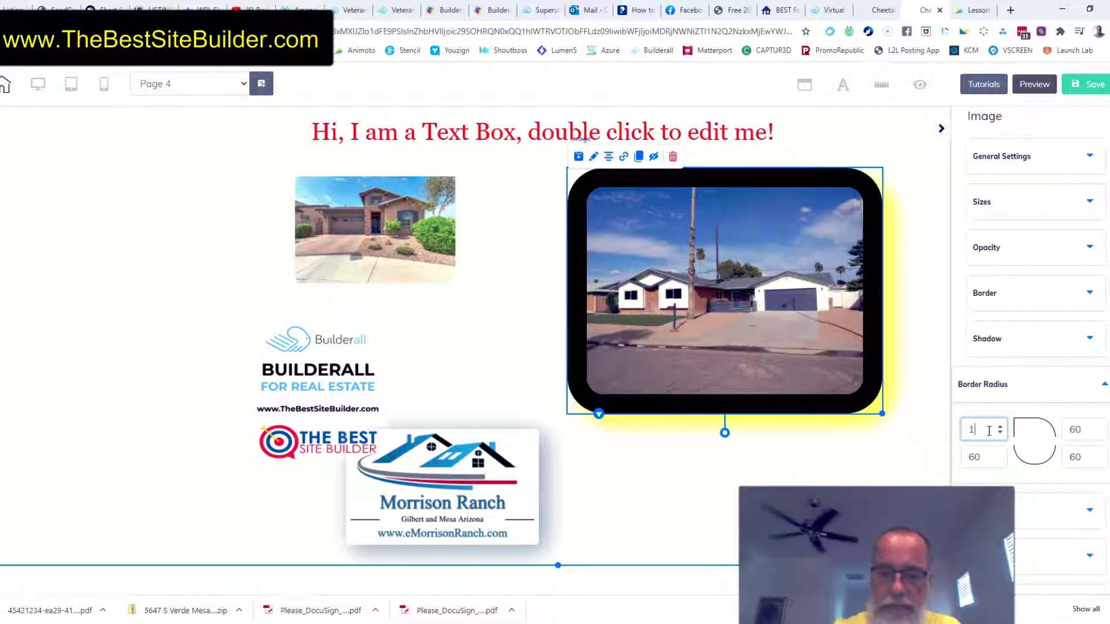
text(150)
key(Tab)
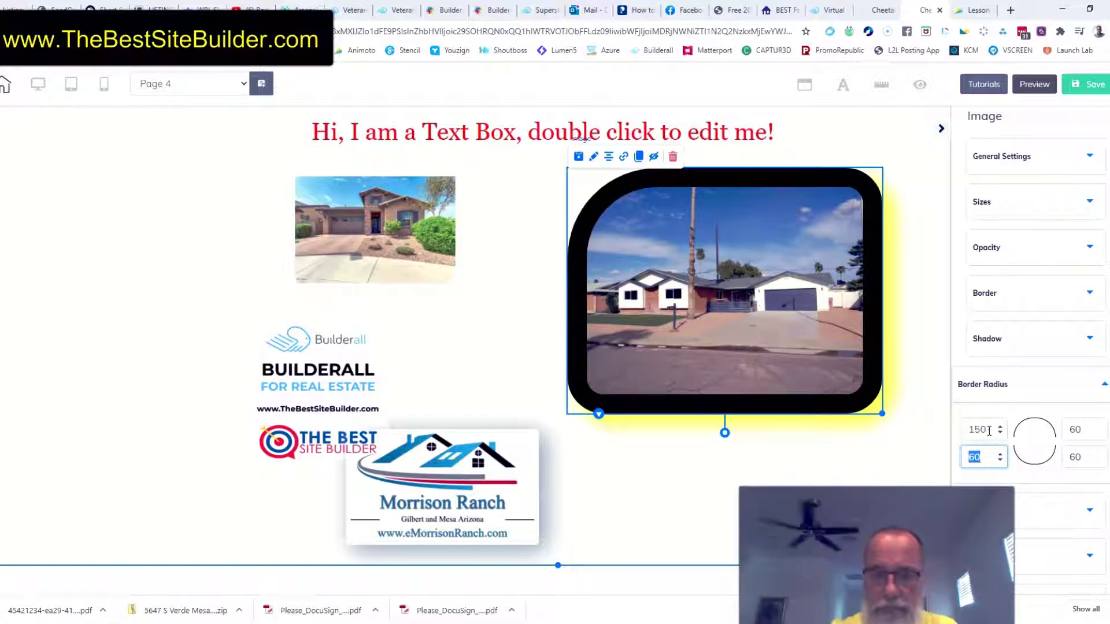
text(150)
key(Tab)
text(150)
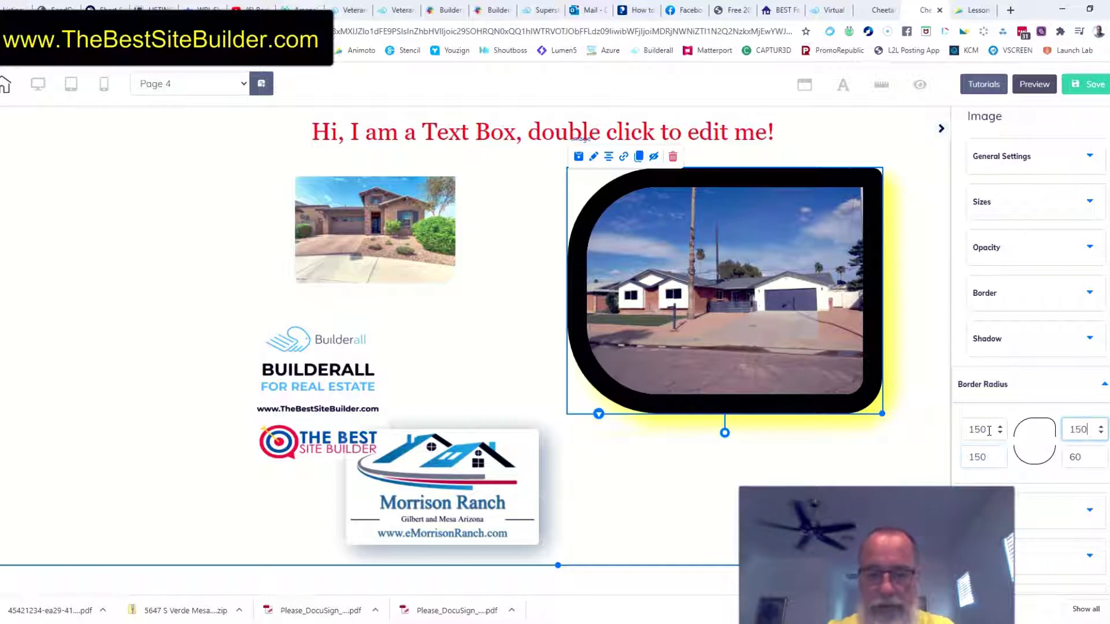
key(Tab)
text(150)
key(Tab)
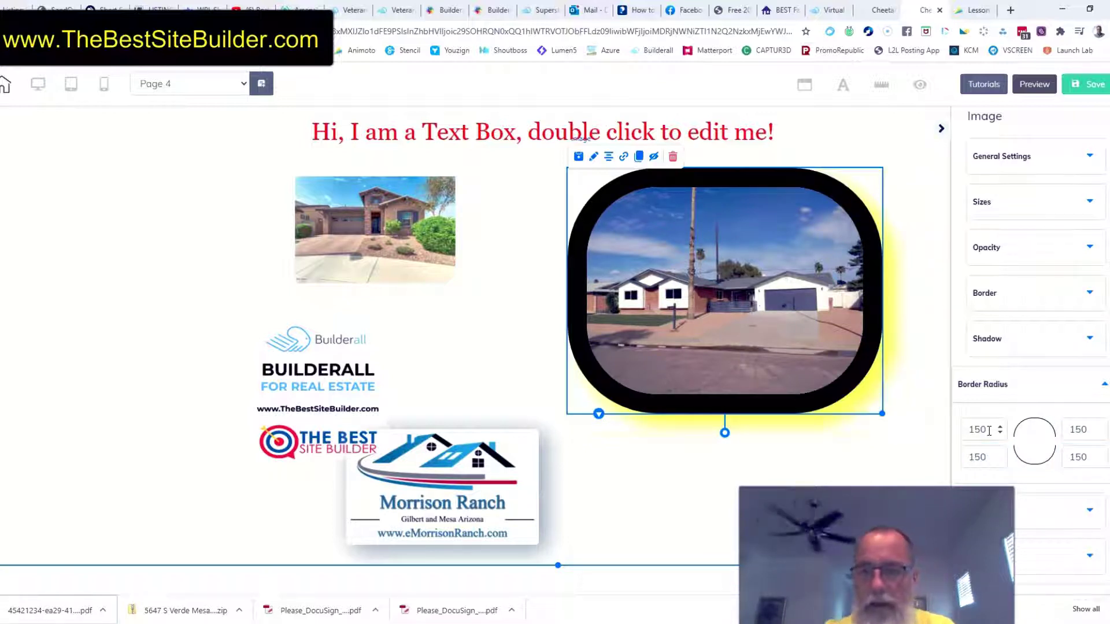
Give the white house photo a border radius of 250 on all four corners
click(988, 429)
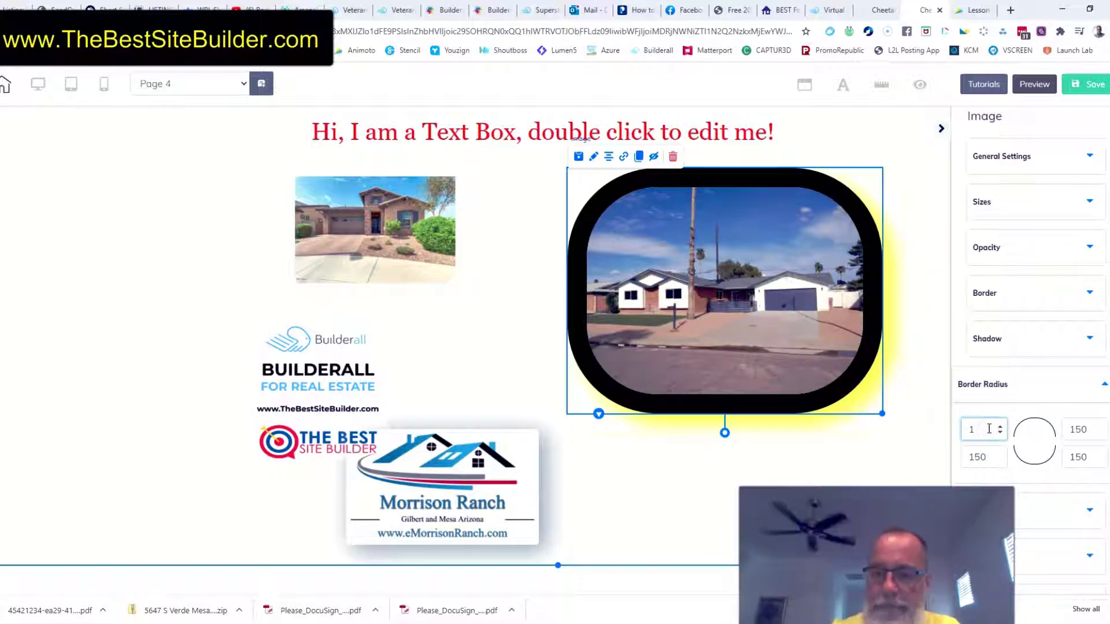
text(250)
key(Tab)
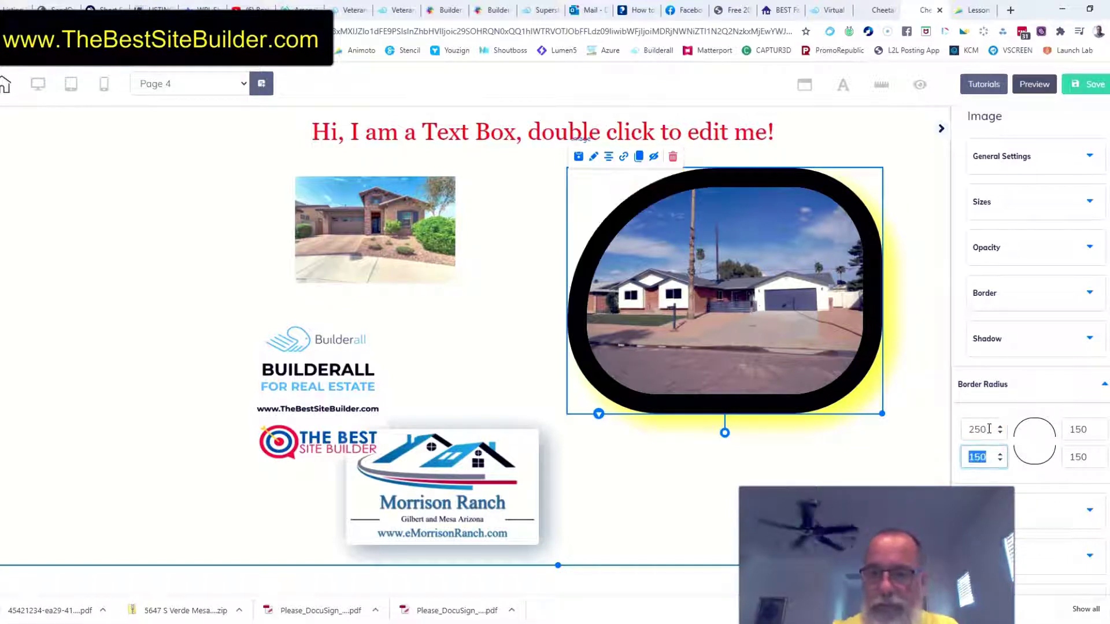
text(25)
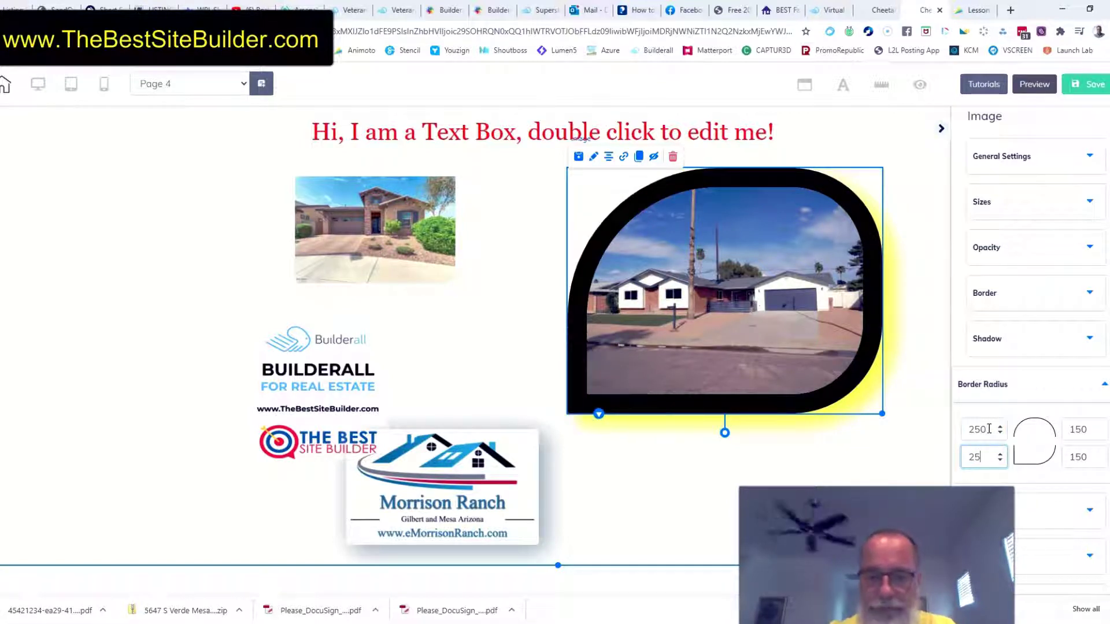
key(Tab)
text(250)
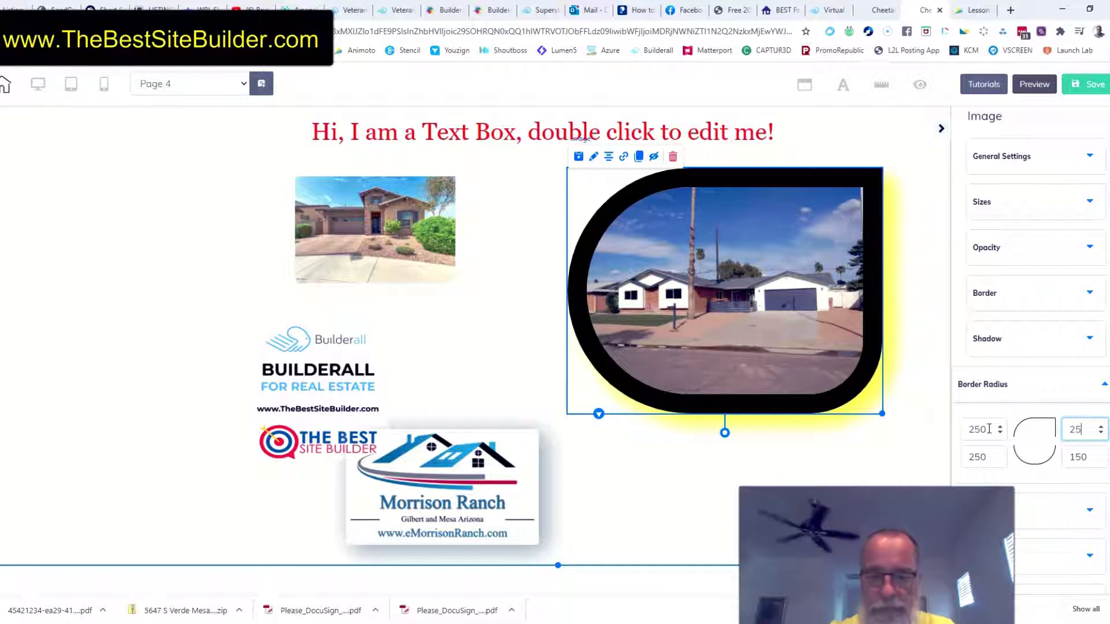
key(Tab)
text(250)
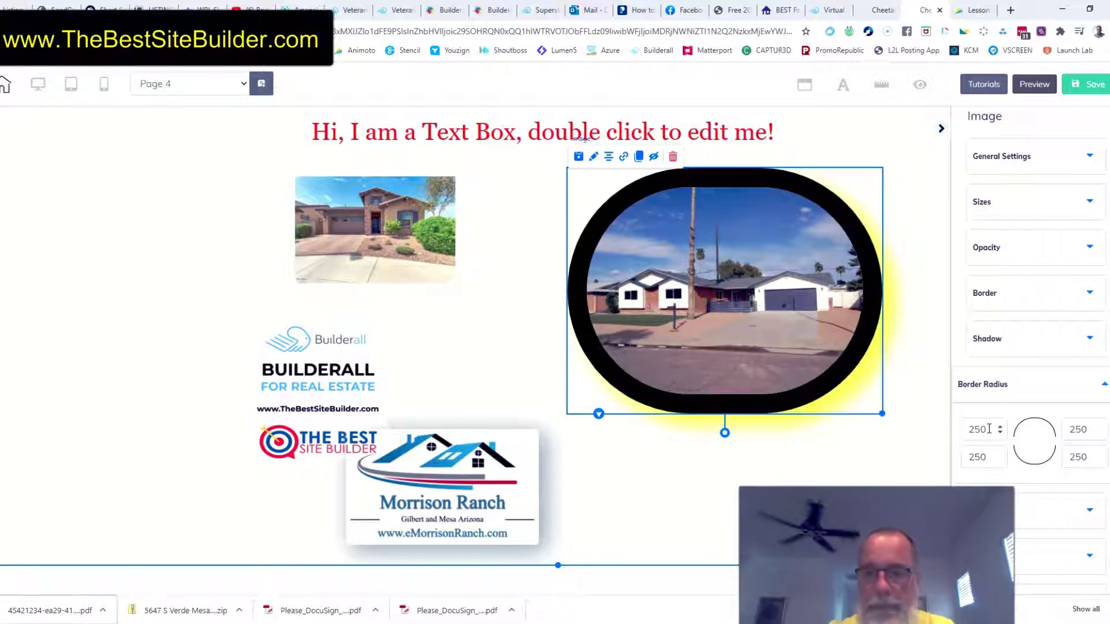
click(773, 241)
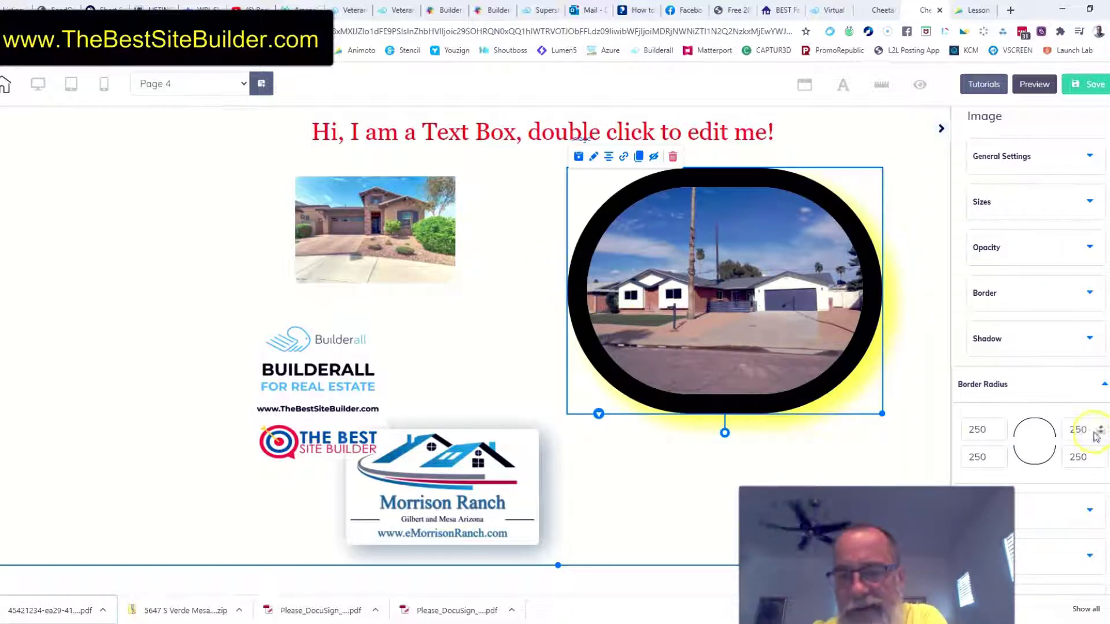
Animate the white house photo with the swing effect, triggered When Visible and repeating infinitely
scroll(1021, 390, down, 2)
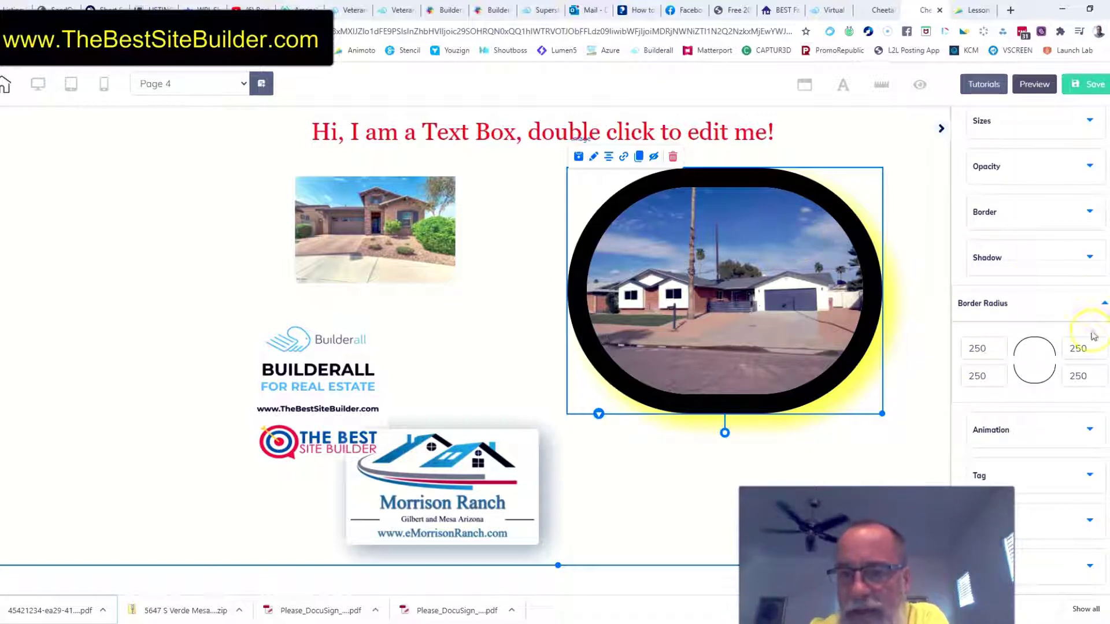
click(1102, 306)
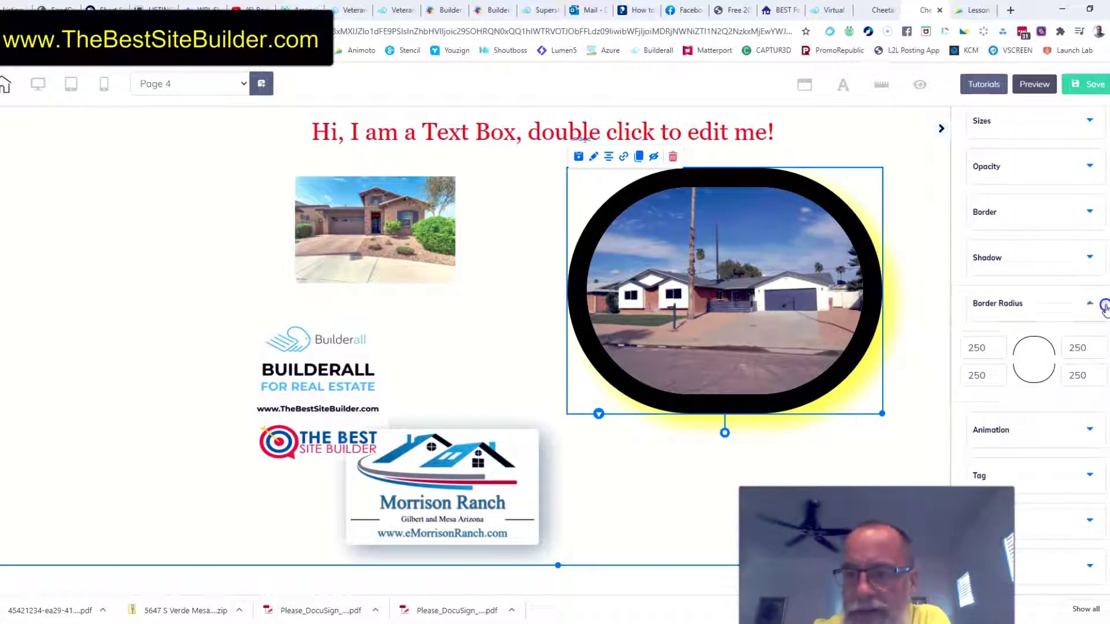
click(1086, 428)
scroll(1019, 347, down, 3)
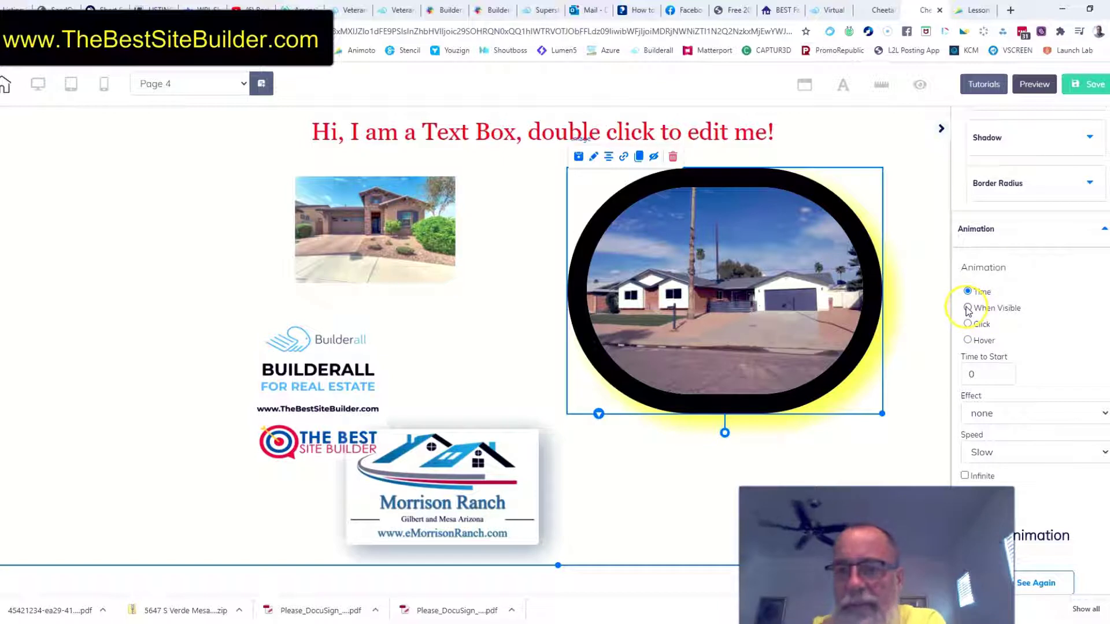
click(968, 308)
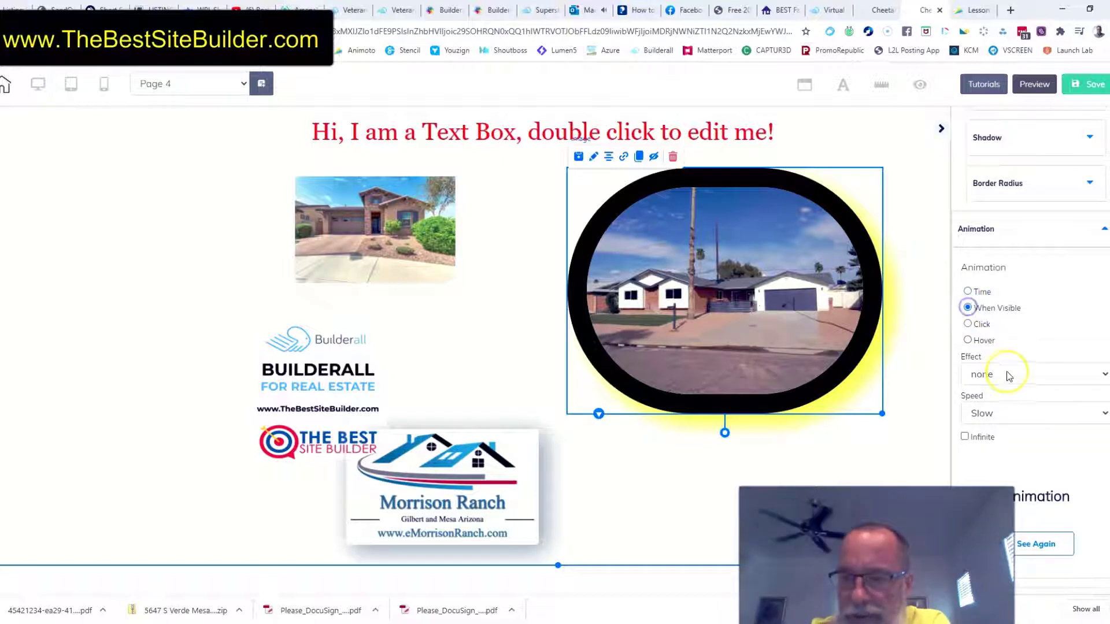
click(1100, 373)
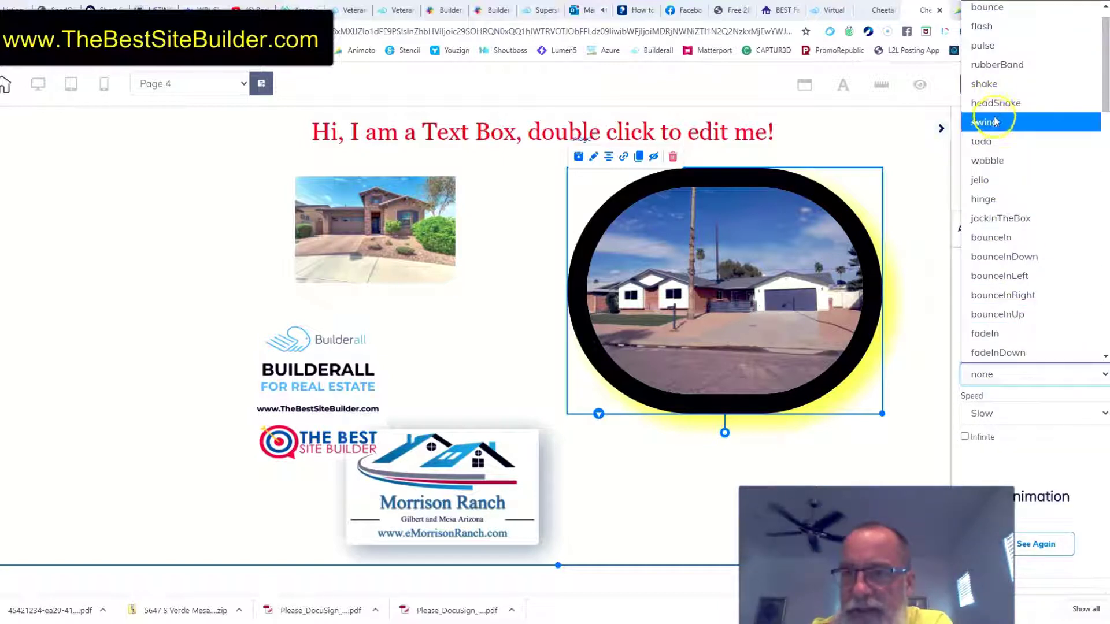
click(992, 123)
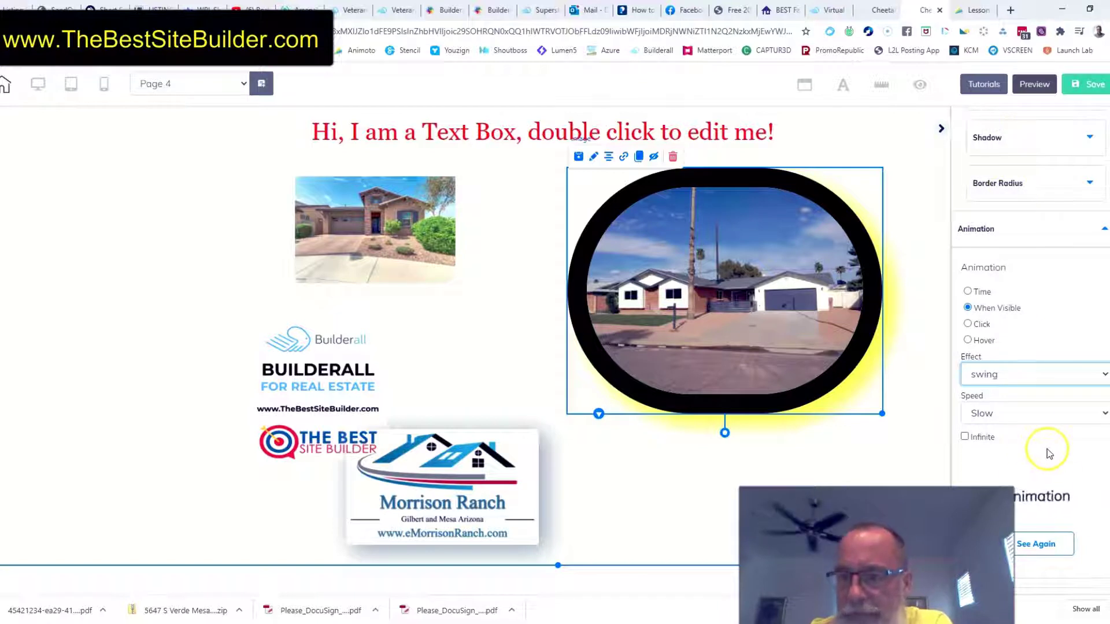
scroll(1008, 359, down, 2)
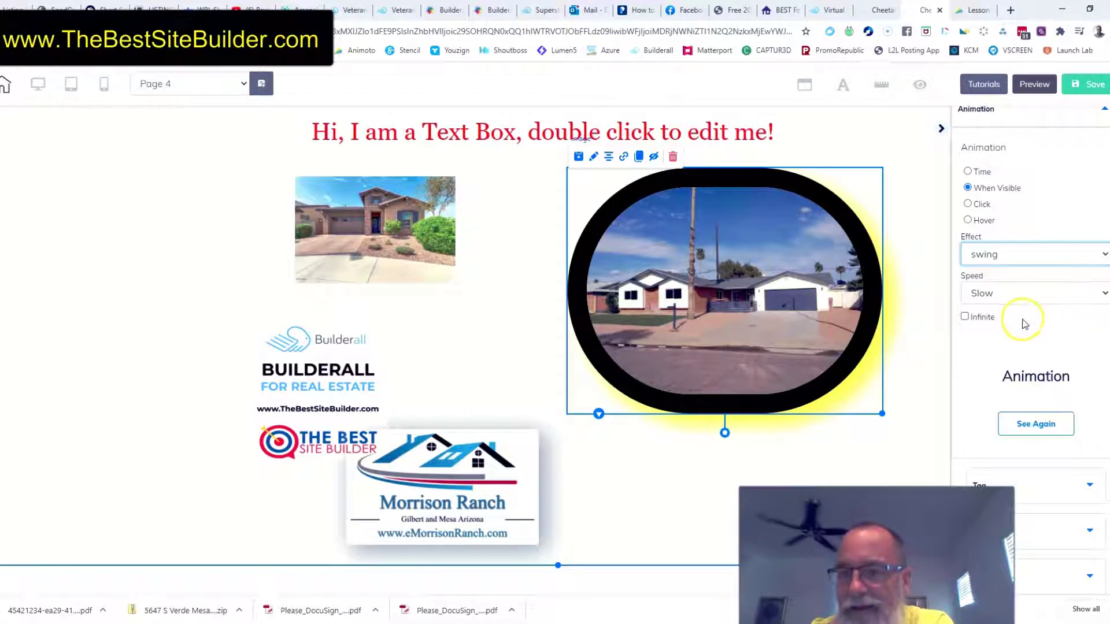
click(965, 317)
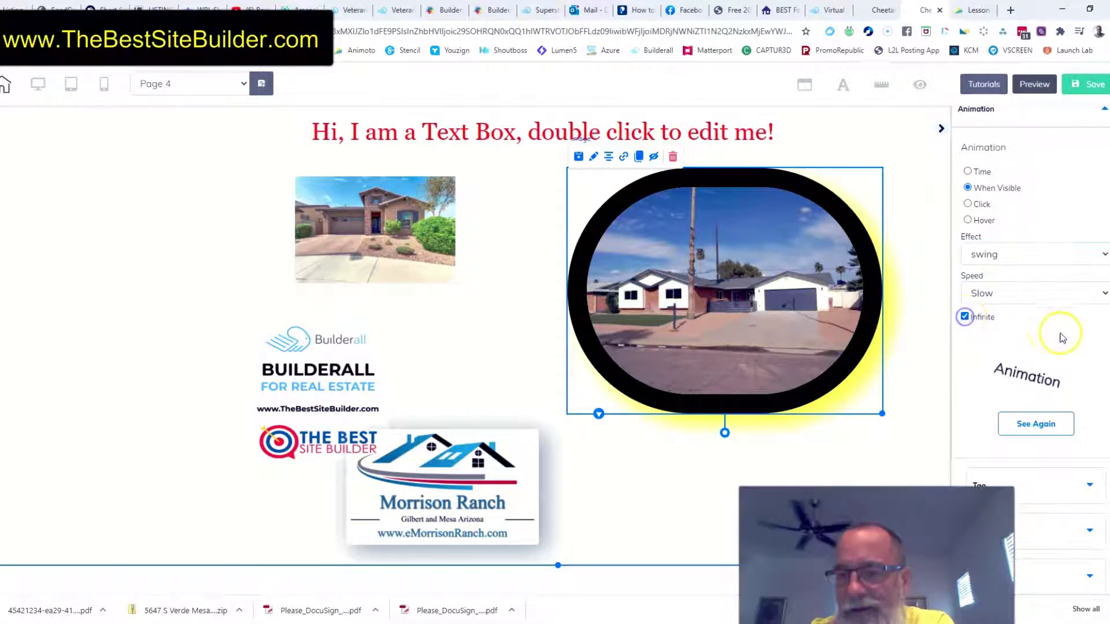
Preview the page to watch the photo's animation, and return to the photo's settings in the editor
click(1089, 85)
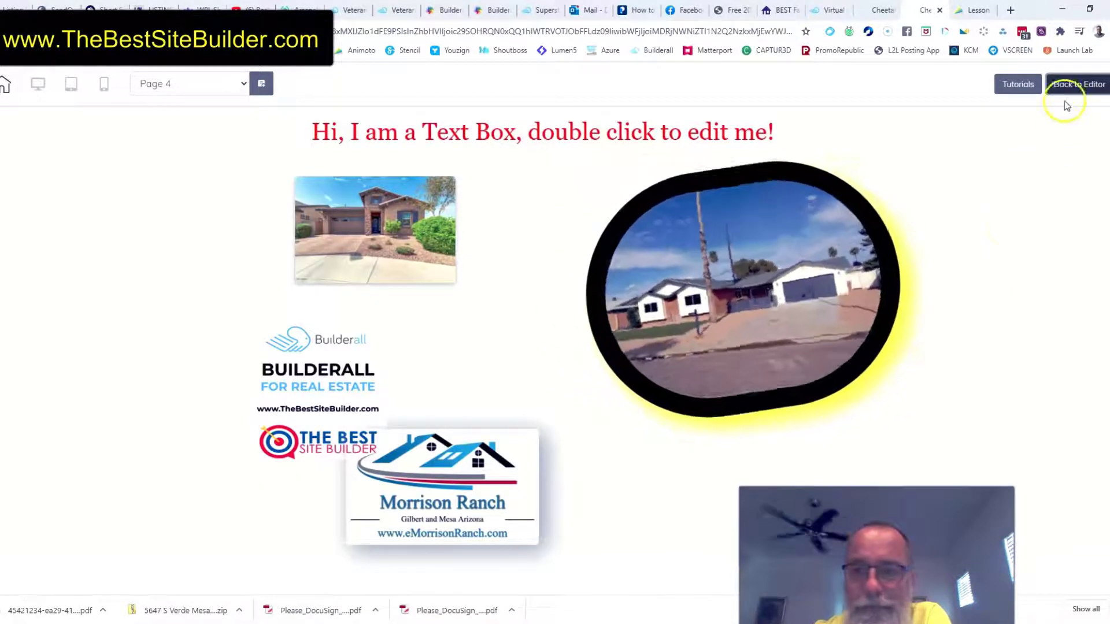
click(1077, 82)
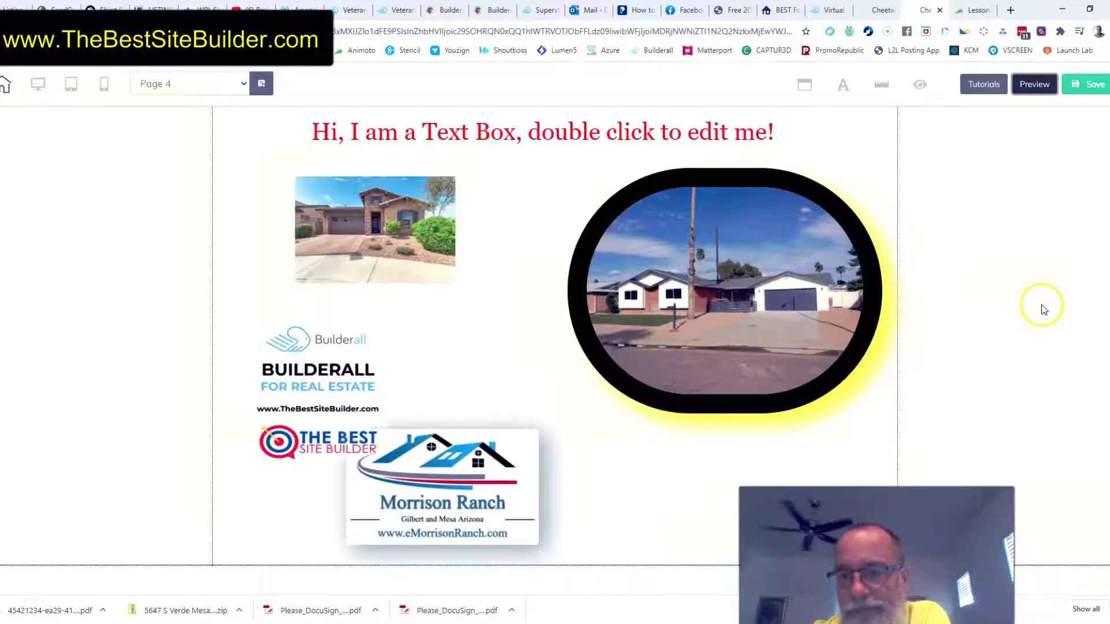
click(715, 280)
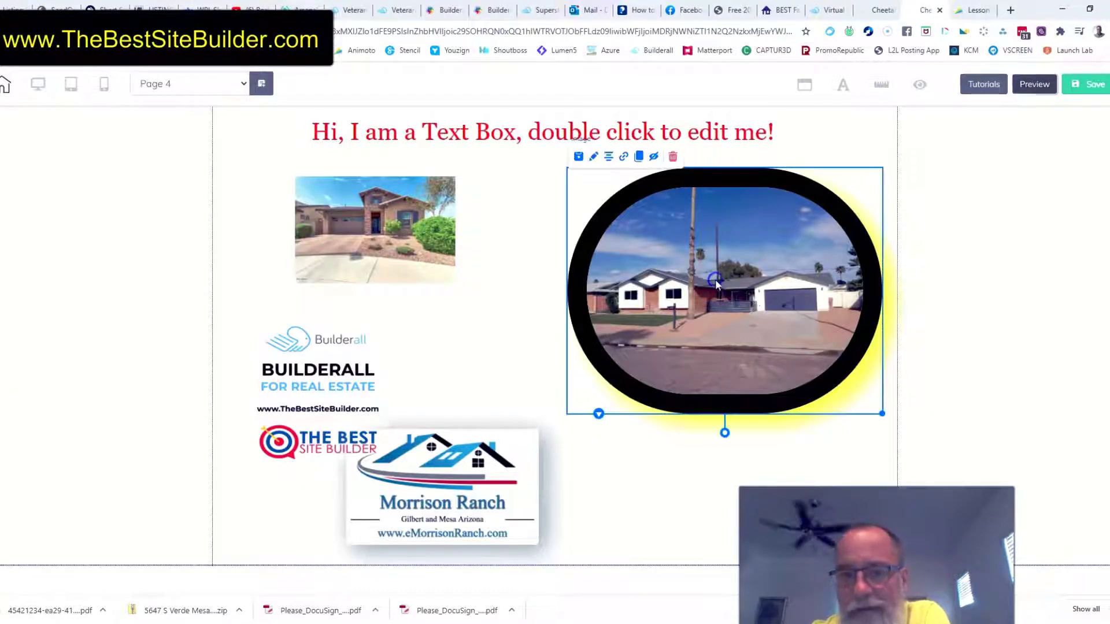
click(593, 156)
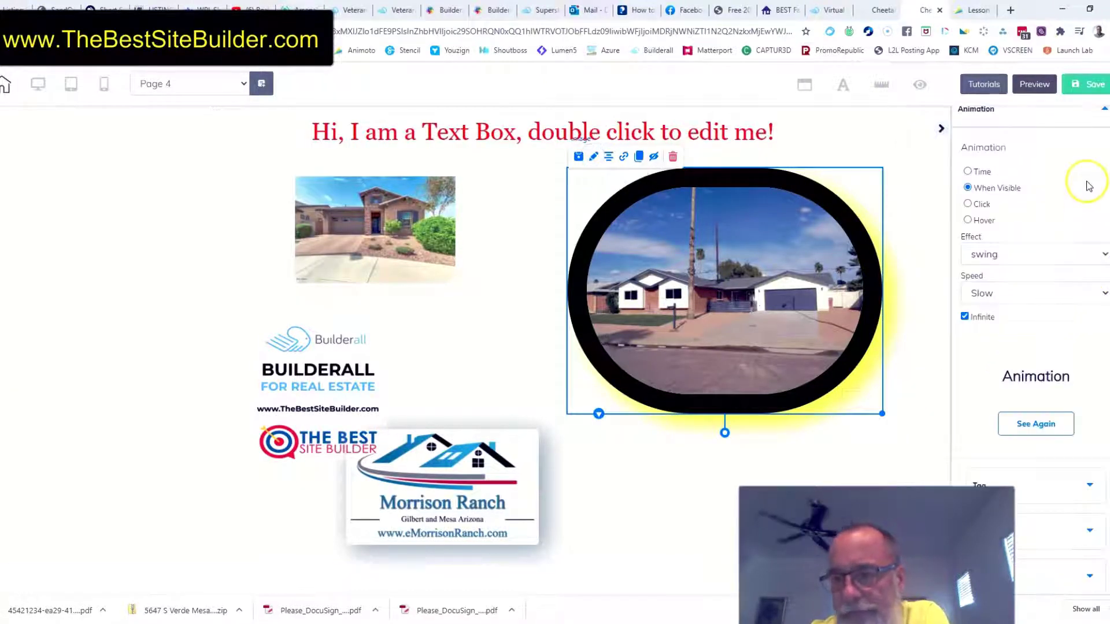
click(1104, 113)
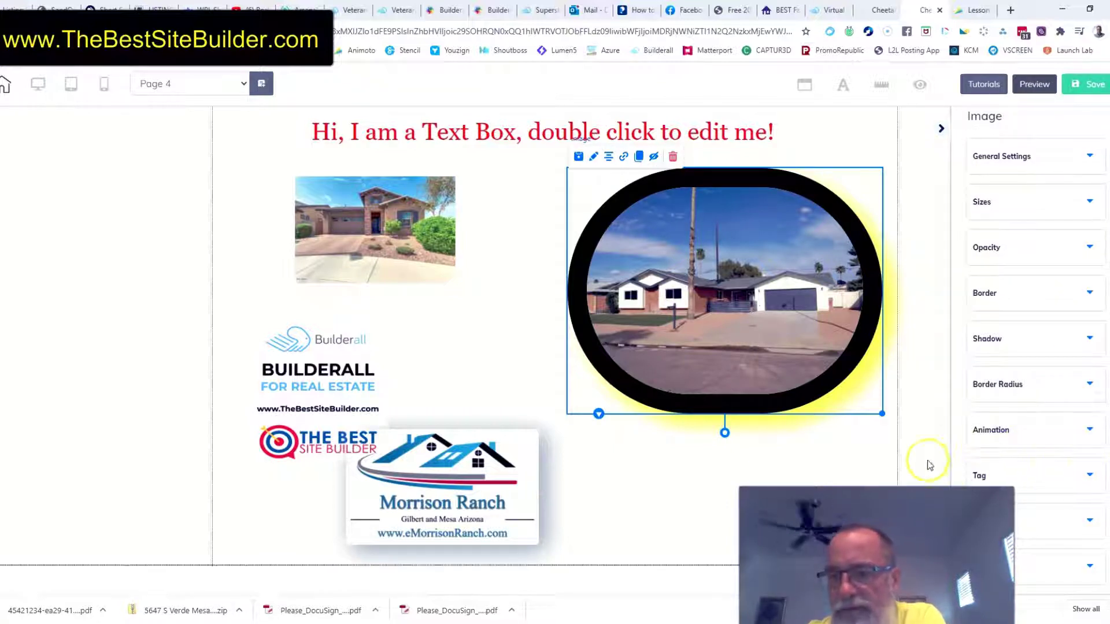
Look through the white house photo's Tag, Layers and Advanced settings
click(1093, 476)
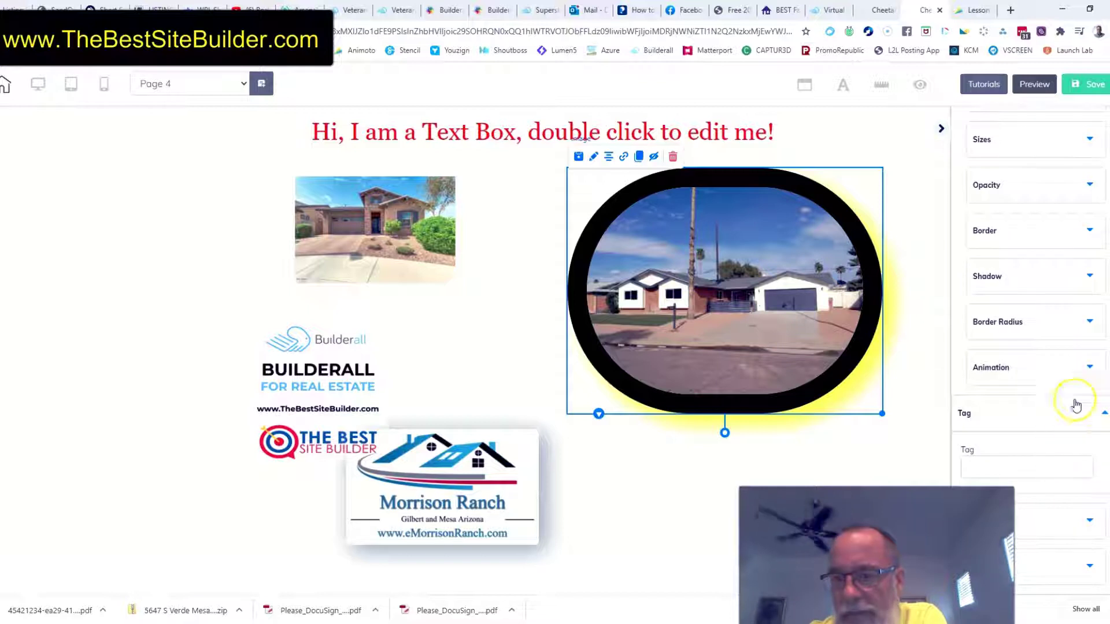
click(1101, 415)
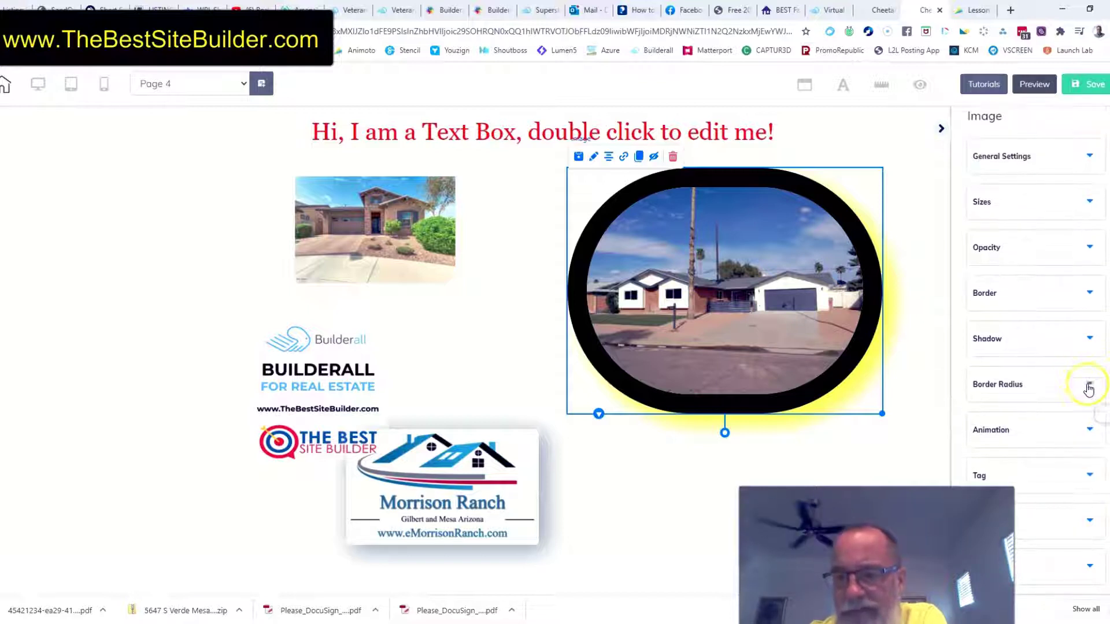
click(1087, 522)
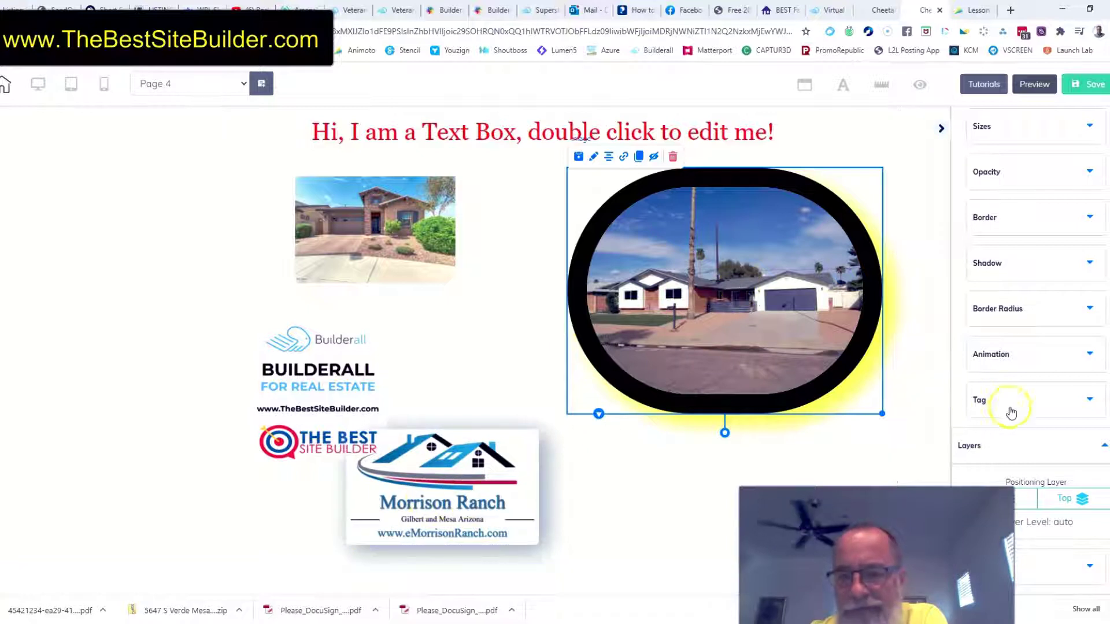
click(1082, 566)
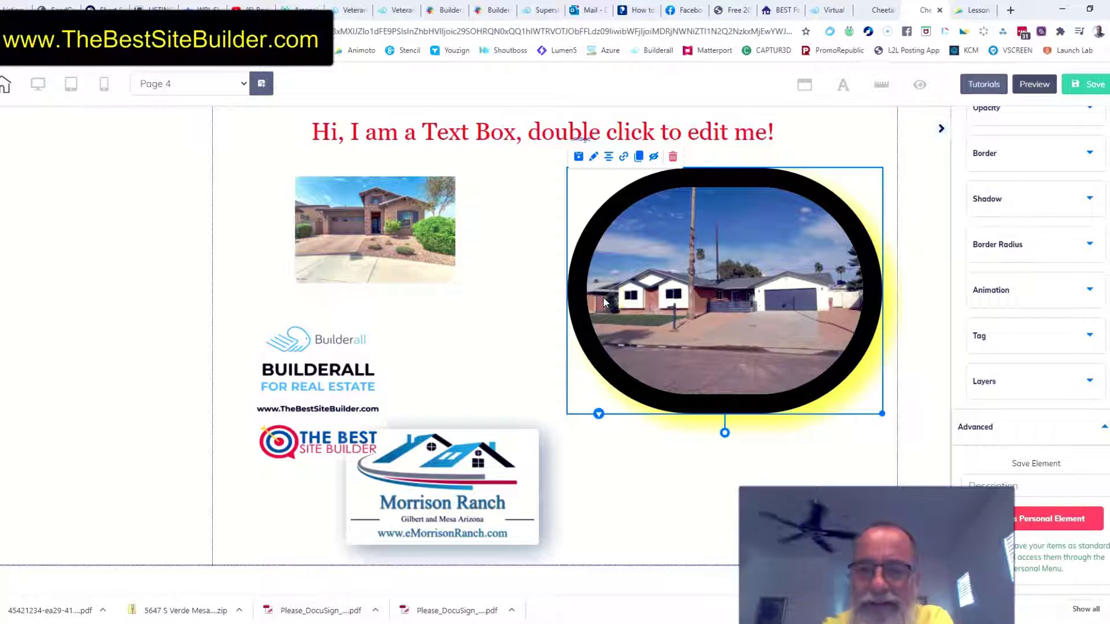
Deselect the white house photo, switch Page 4 to the mobile layout and look over how its elements stack
scroll(993, 225, up, 4)
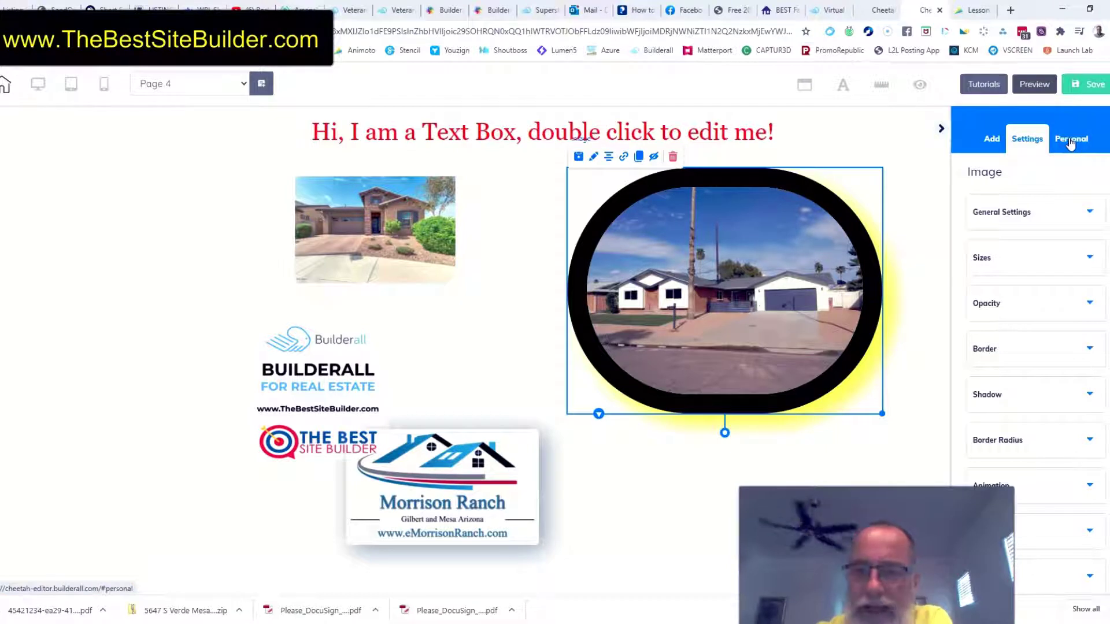
click(494, 328)
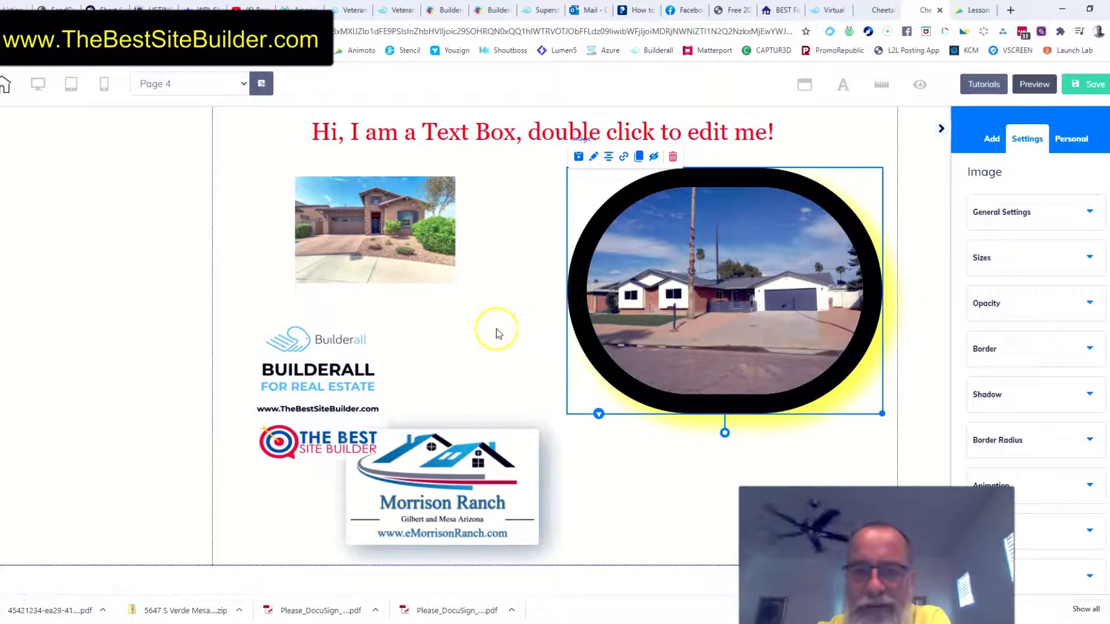
click(502, 344)
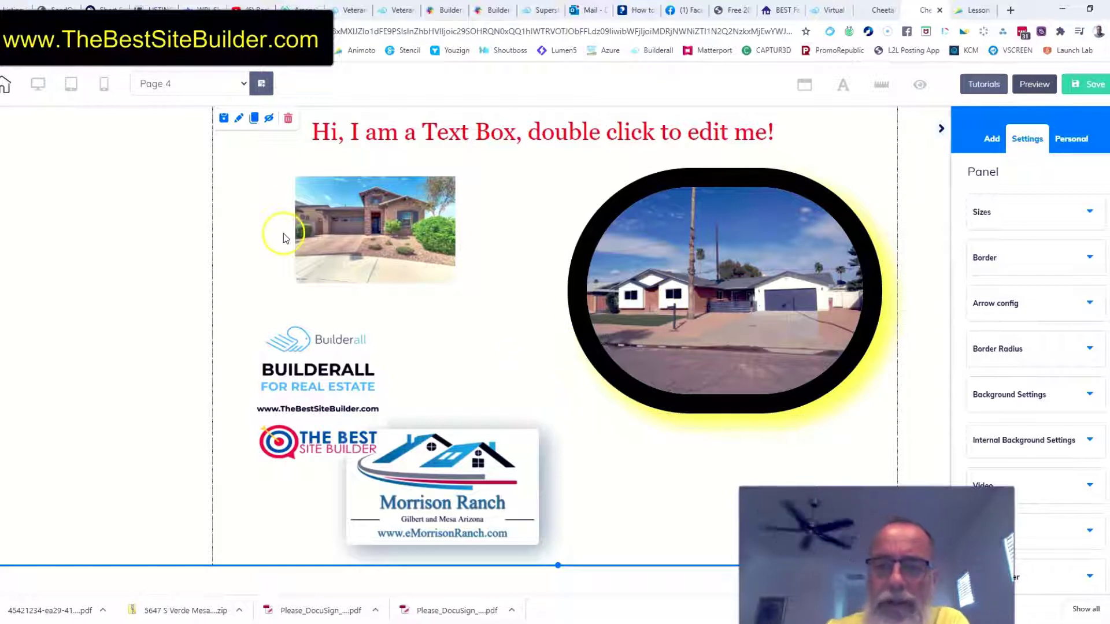
click(104, 85)
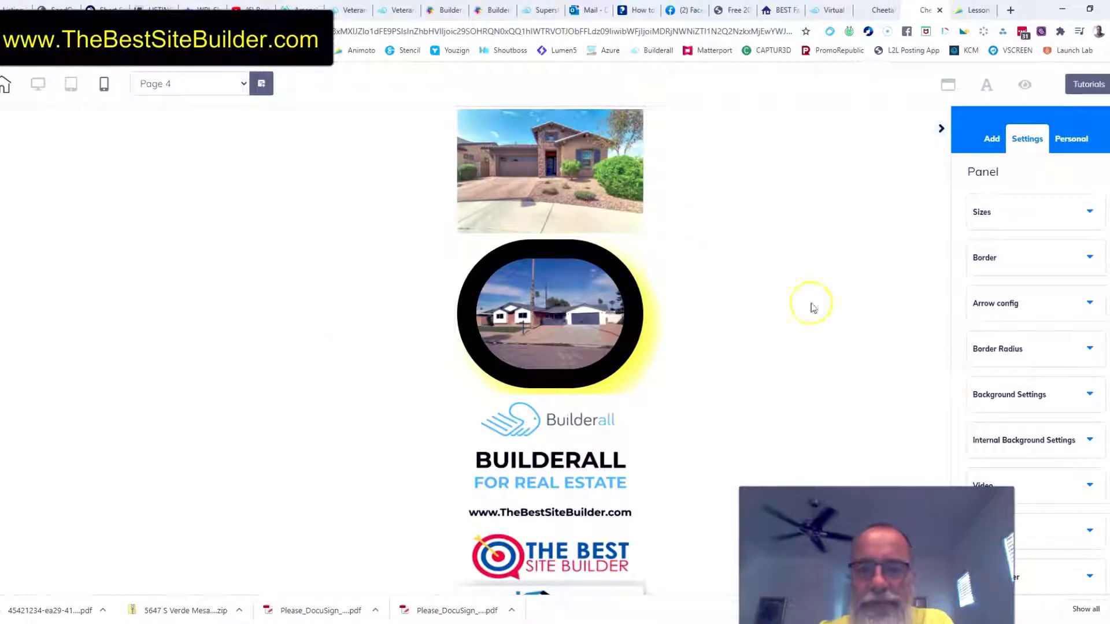
scroll(751, 341, down, 3)
scroll(744, 359, up, 3)
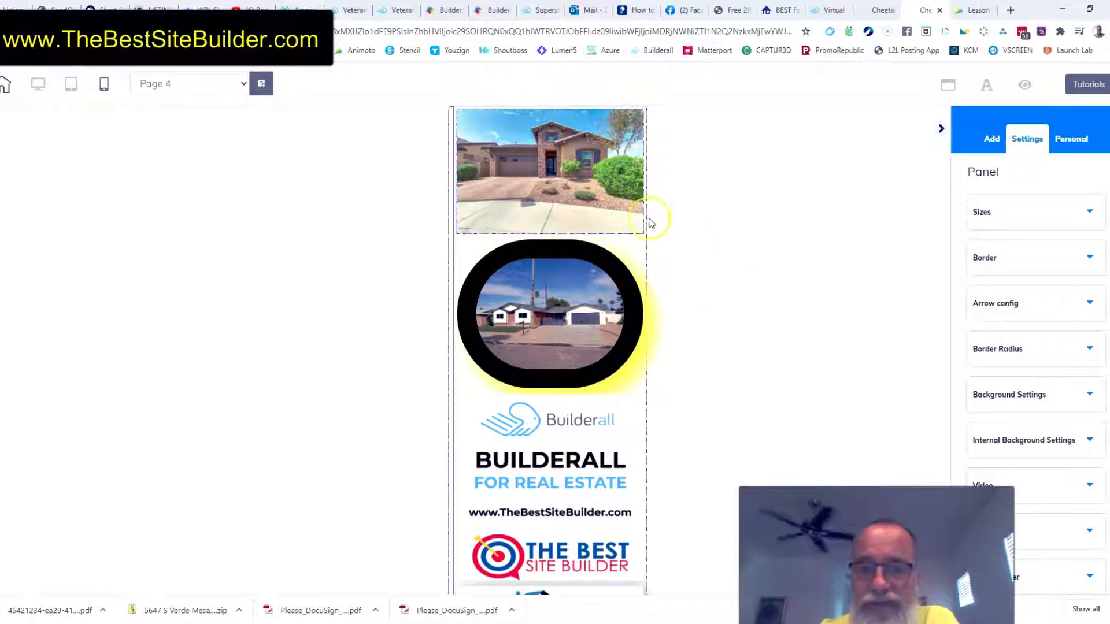
Move the brick house photo down the mobile stack until it sits directly above the Morrison Ranch logo
click(580, 171)
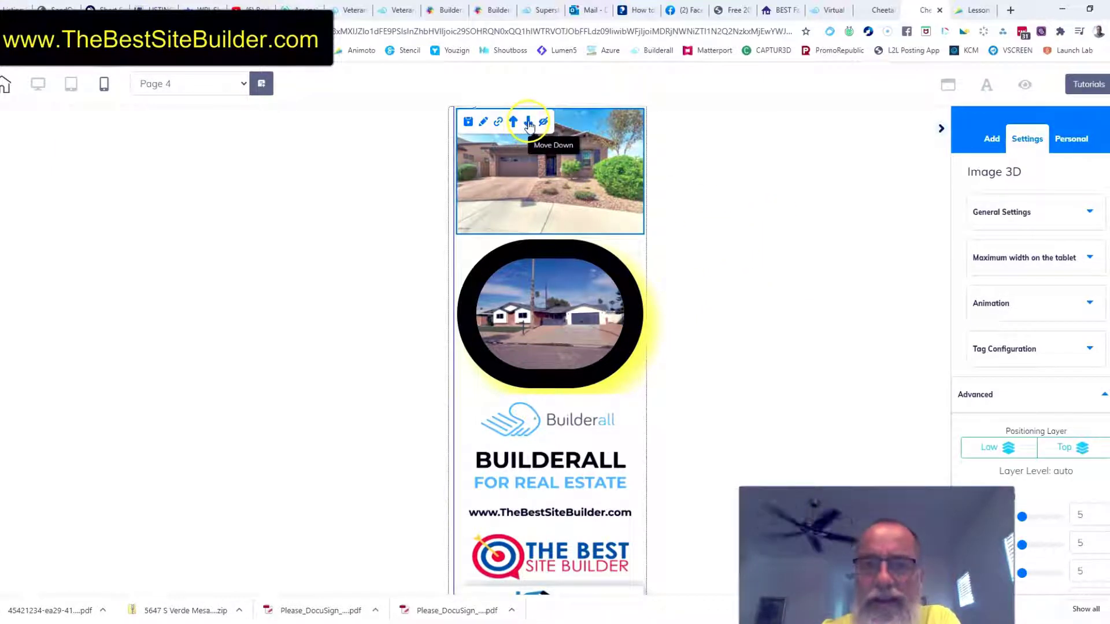
click(527, 124)
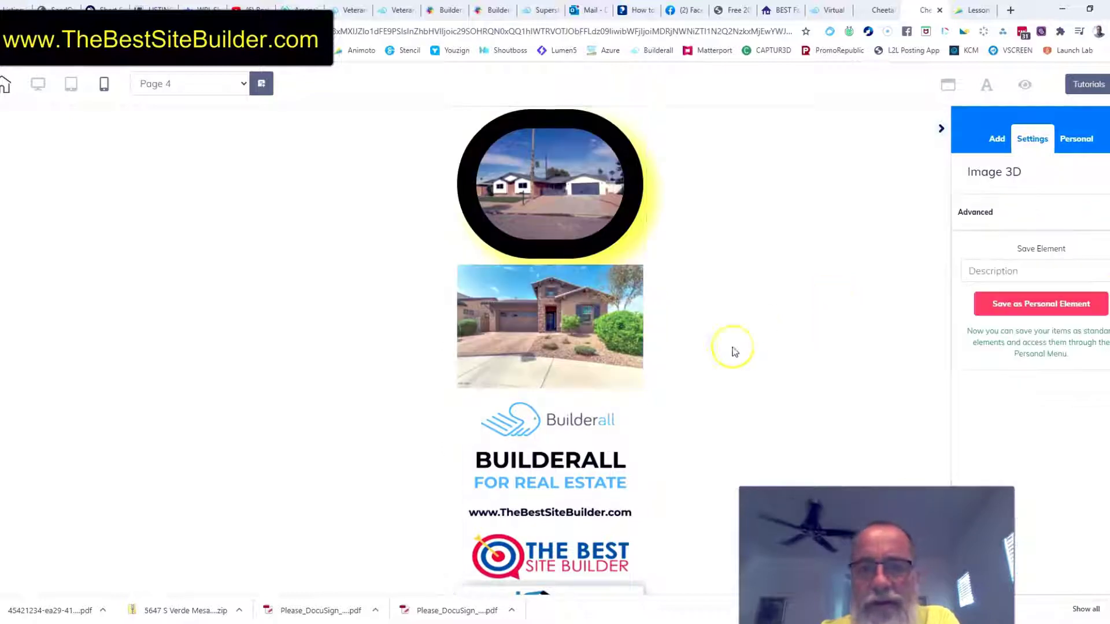
click(524, 290)
click(528, 253)
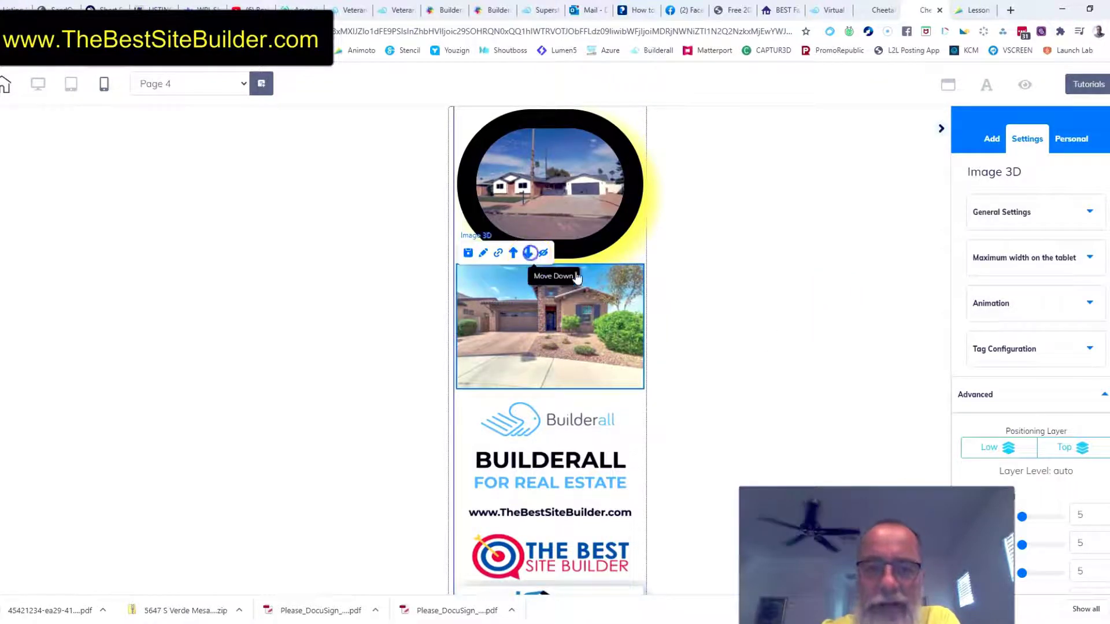
scroll(795, 370, down, 1)
scroll(795, 370, down, 1)
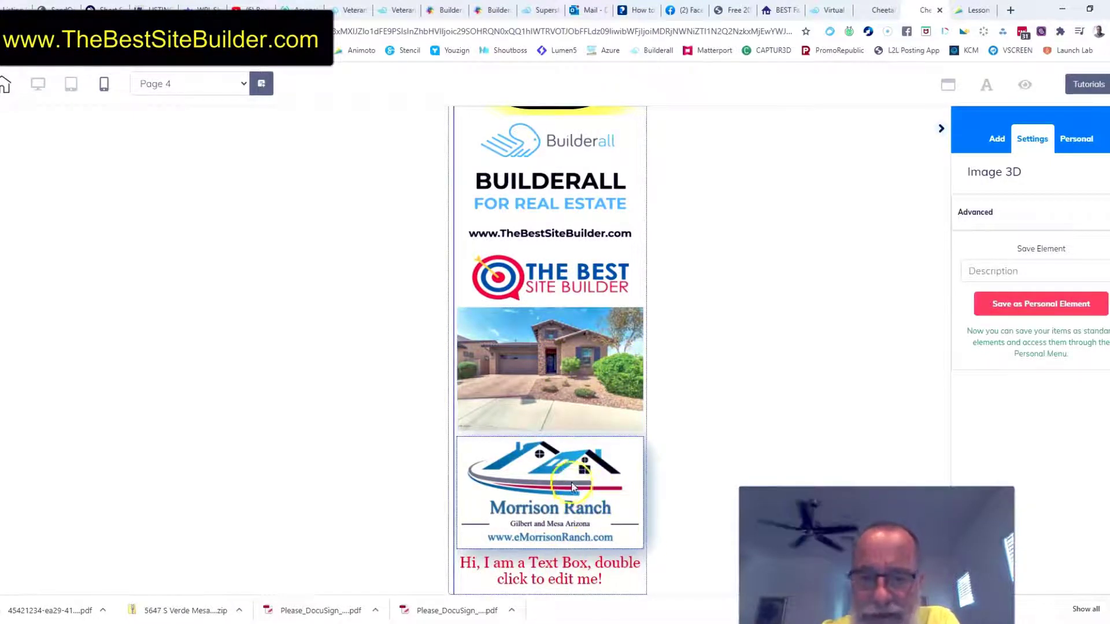
Try several side spacings on the brick house photo in its advanced settings, ending with Left + Right at 23
click(565, 365)
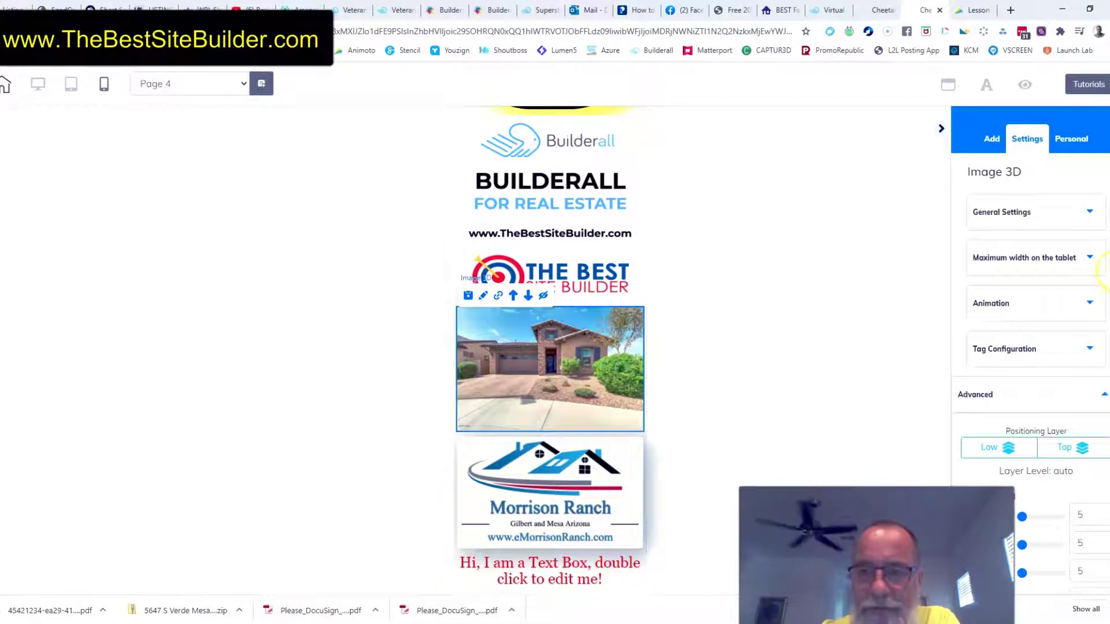
click(1052, 379)
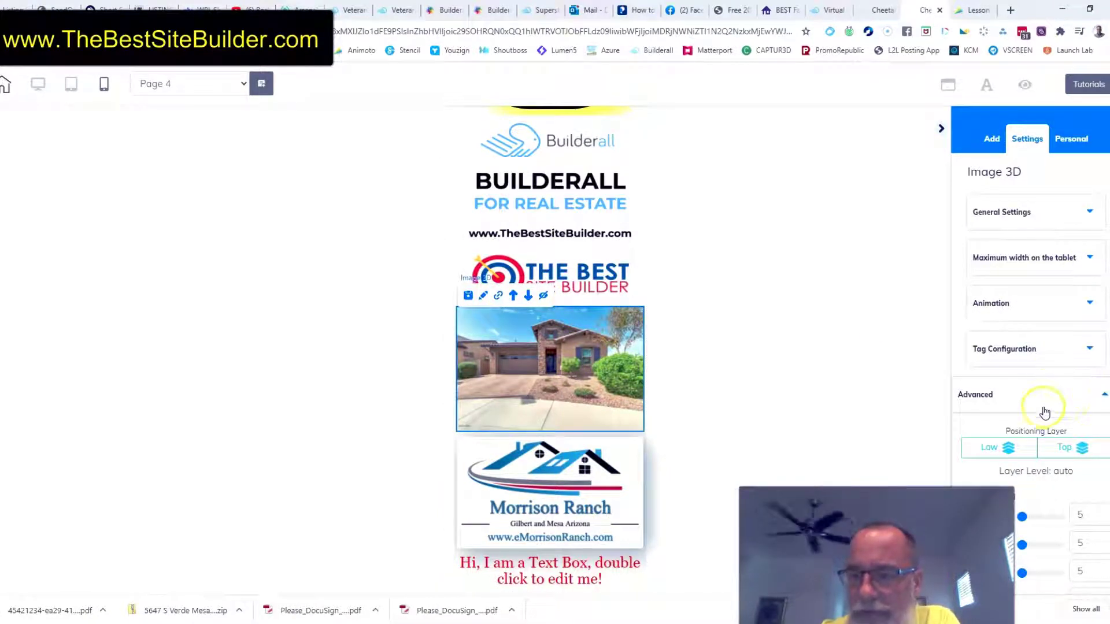
scroll(1043, 408, down, 3)
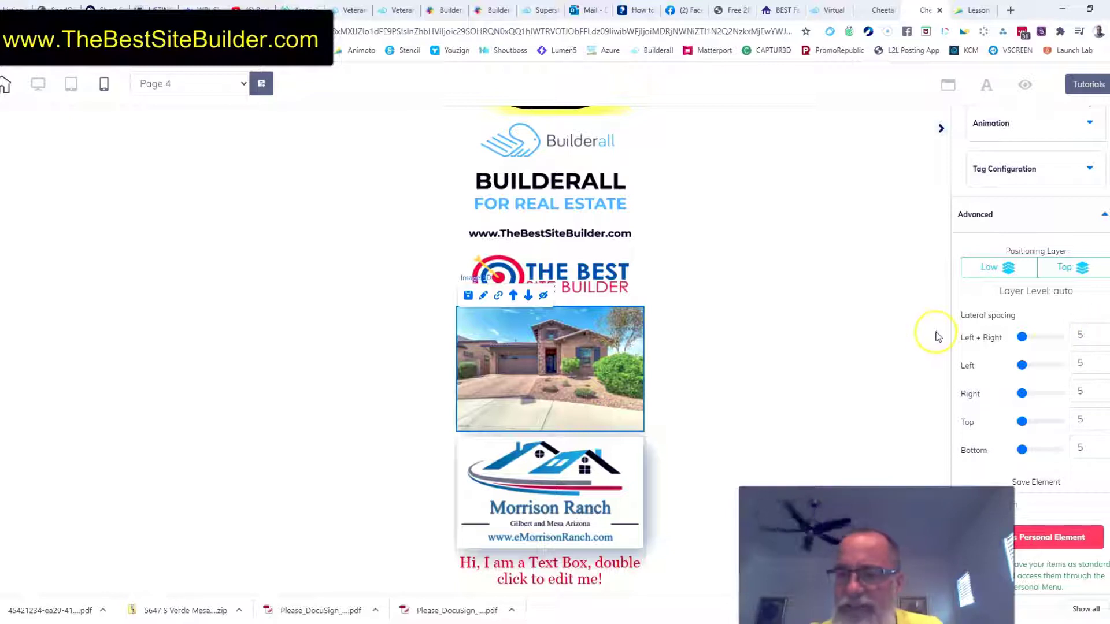
click(1104, 333)
click(1104, 333)
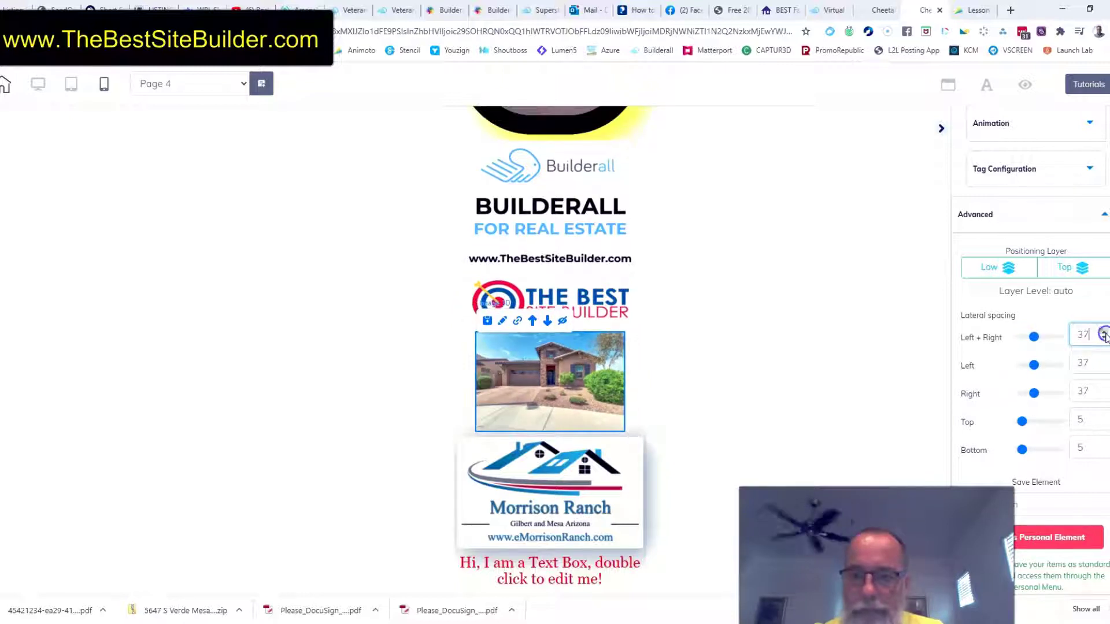
click(1103, 334)
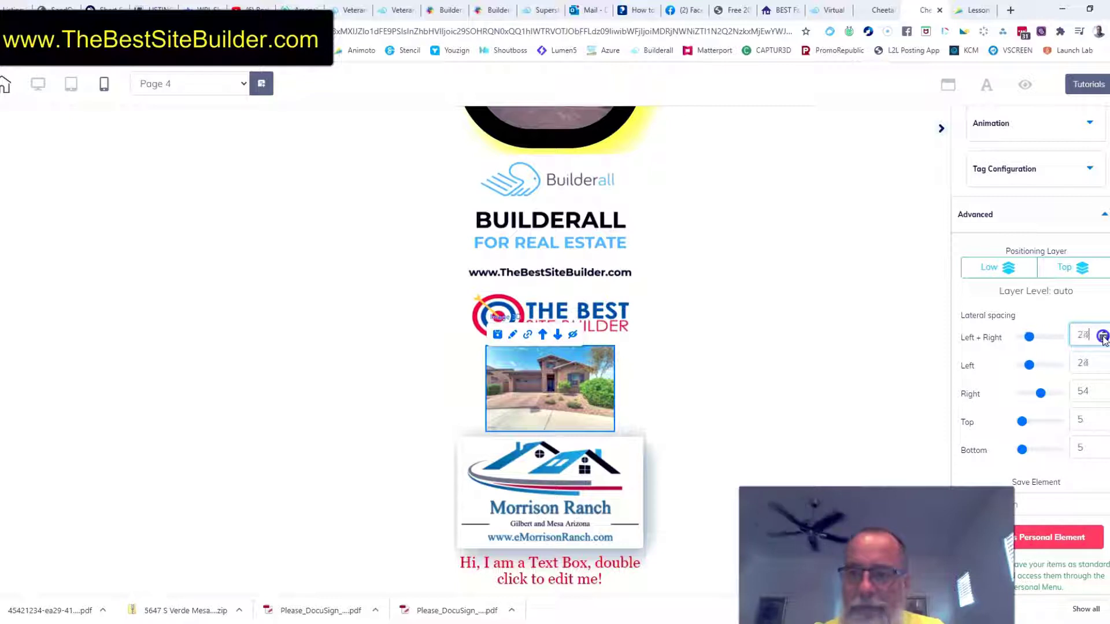
key(BackSpace)
text(0)
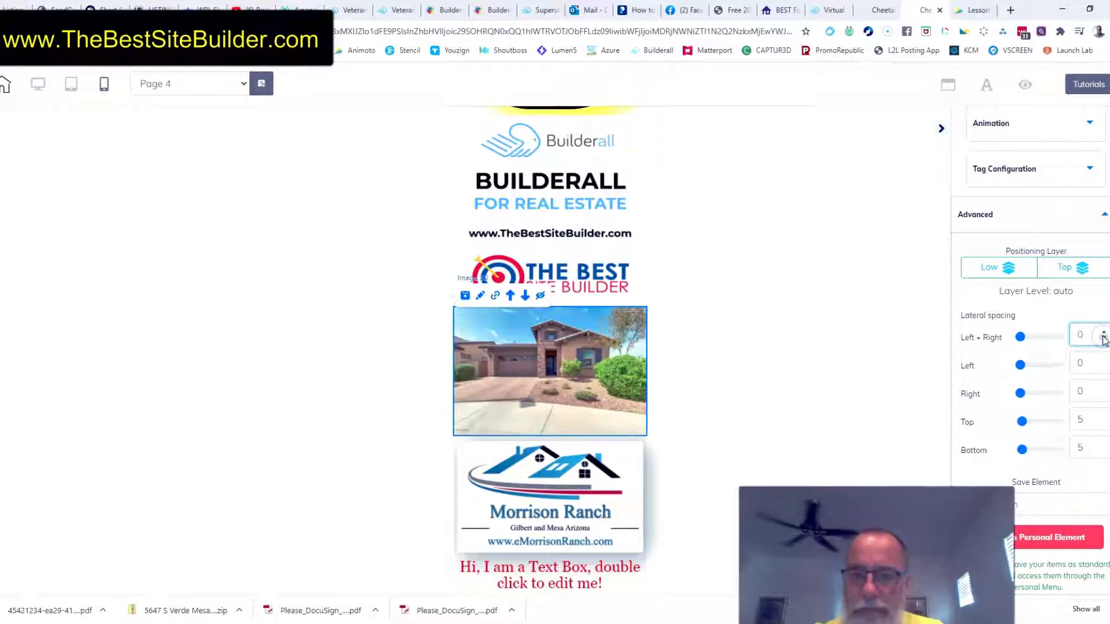
click(1103, 333)
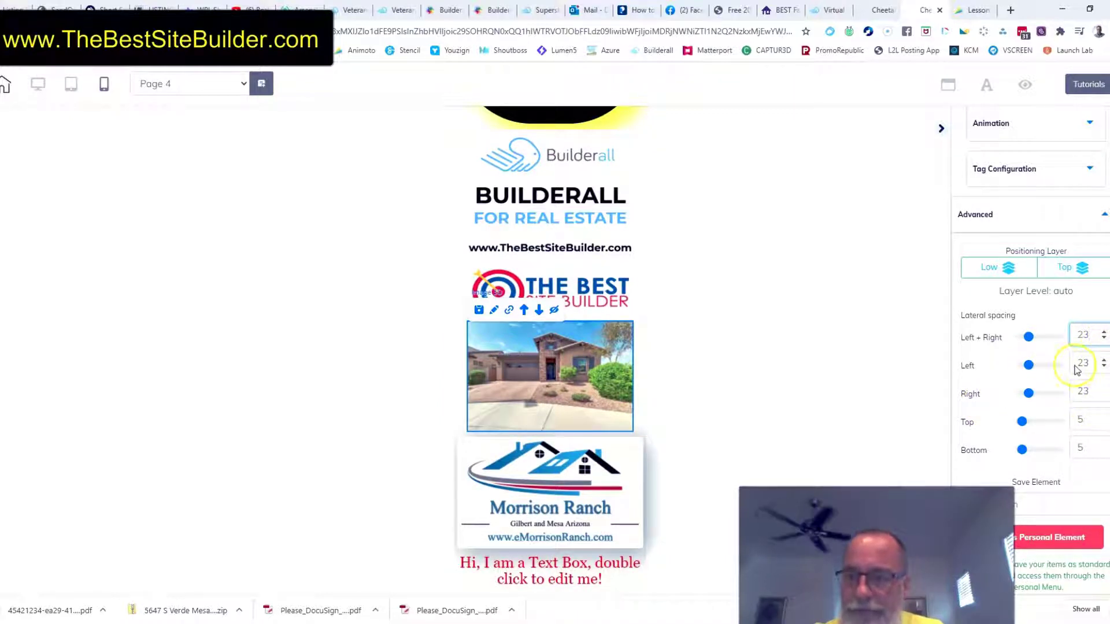
Set the brick house photo's Left spacing to 24, Top spacing to 35 and Bottom spacing to 41
click(1104, 360)
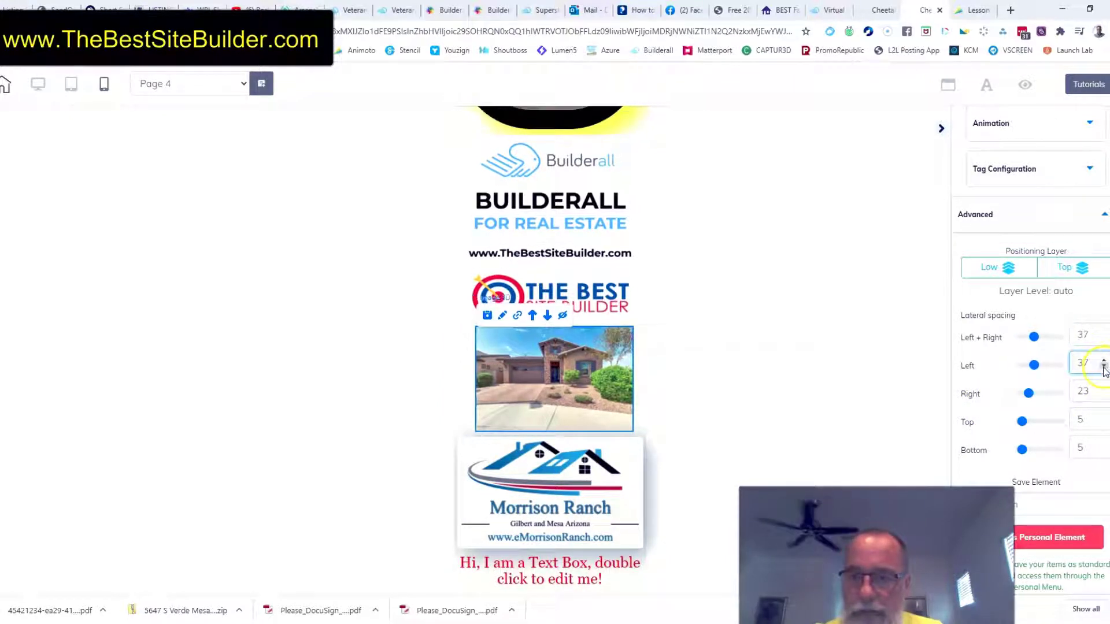
click(1103, 367)
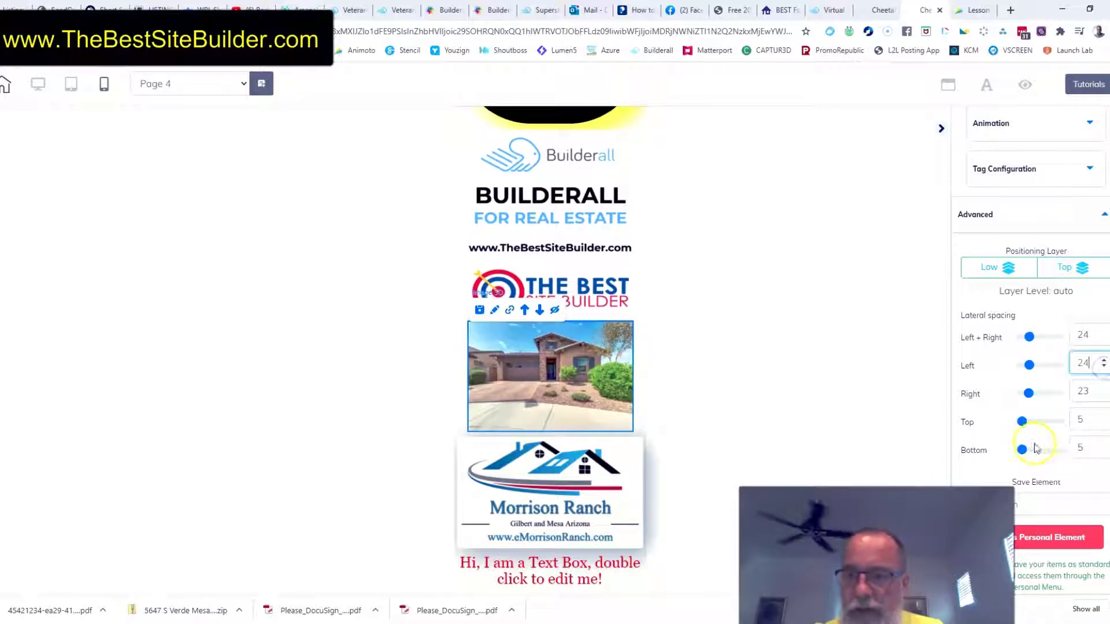
click(1103, 417)
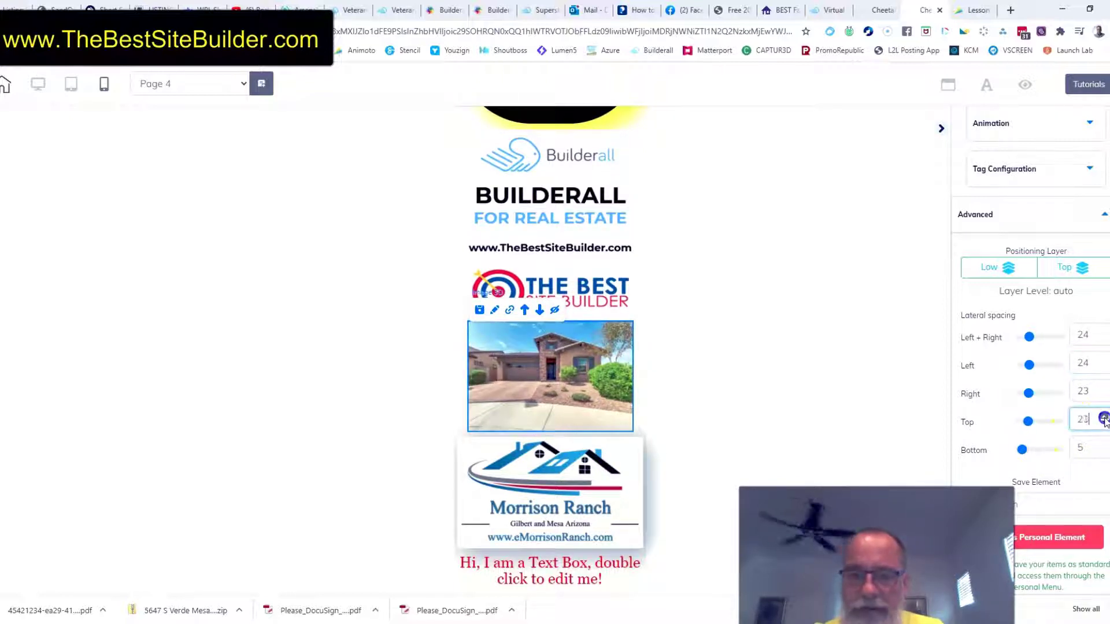
click(1104, 416)
click(1104, 417)
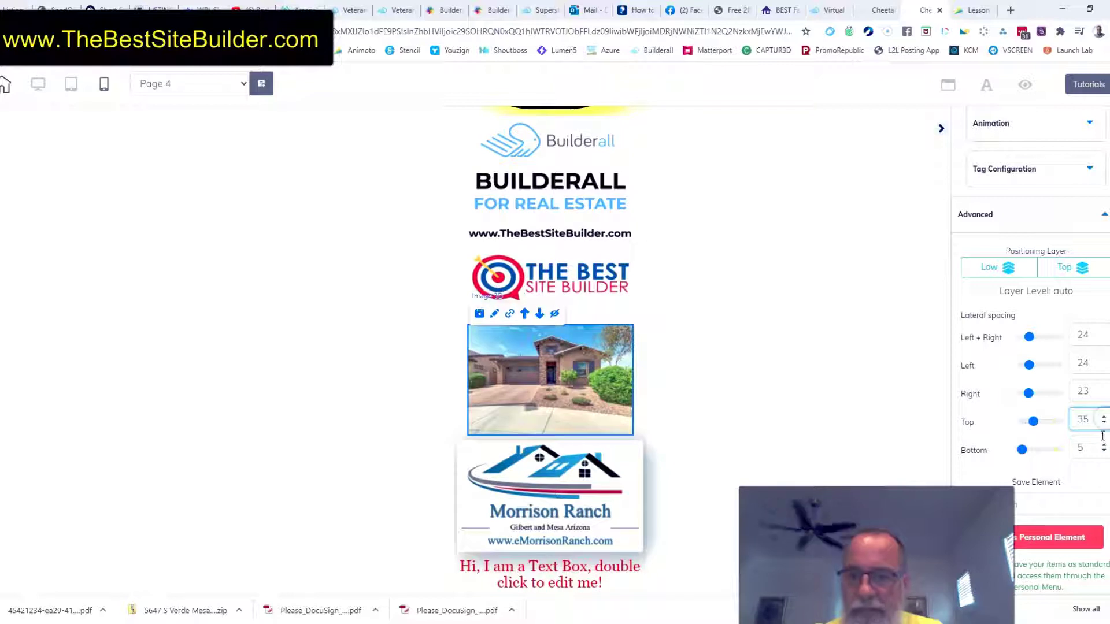
click(1103, 445)
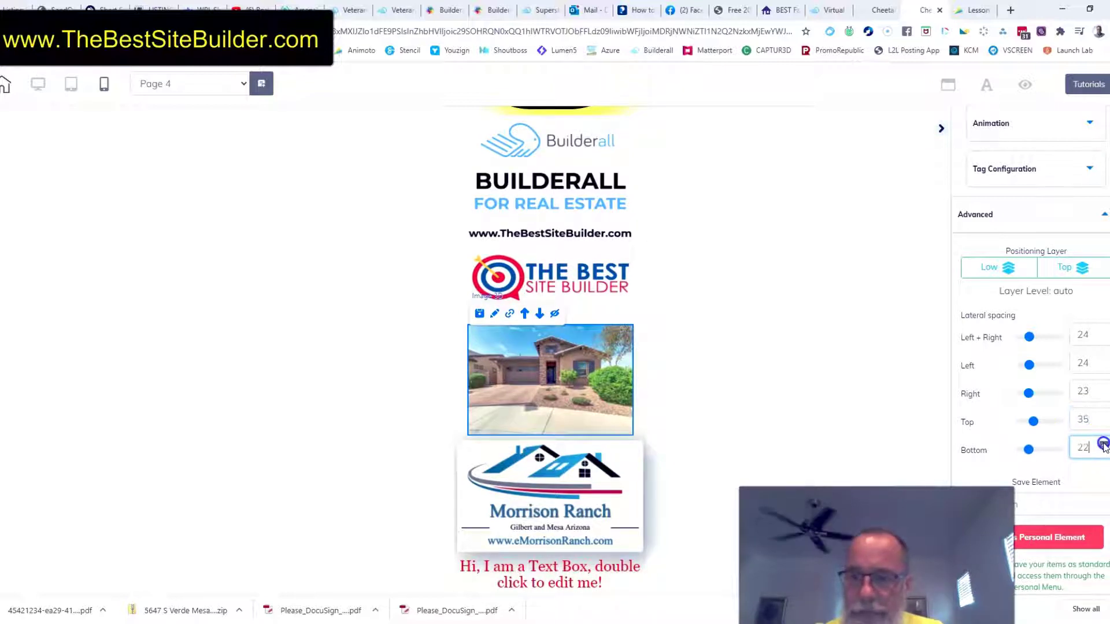
click(1104, 445)
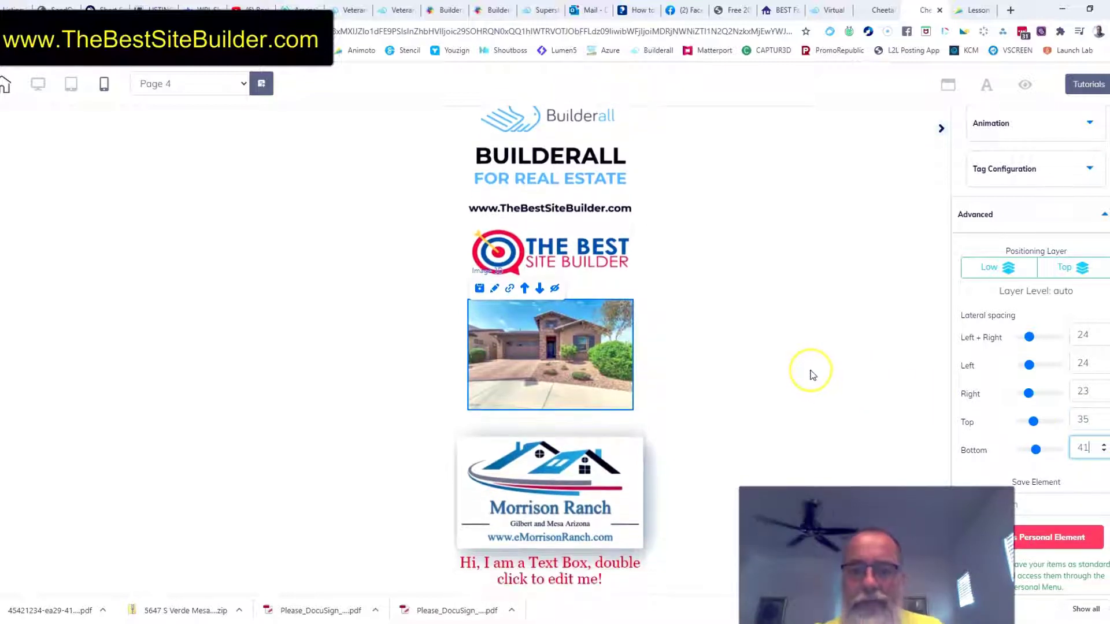
Move the Morrison Ranch logo below the red text box in the mobile layout
scroll(830, 378, down, 1)
mouse_move(488, 505)
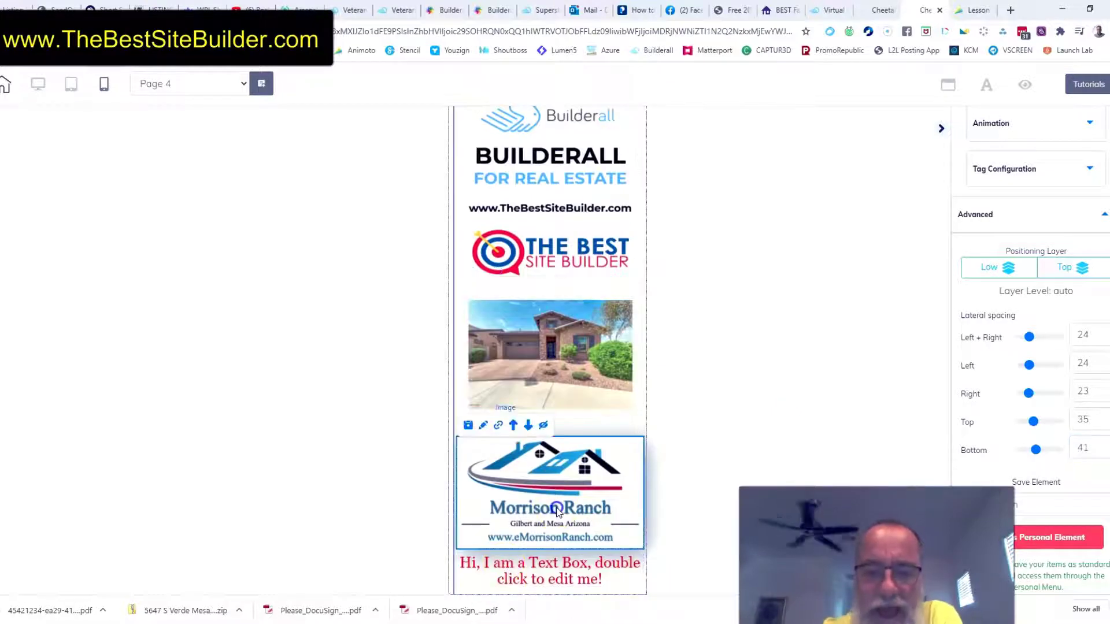
click(530, 427)
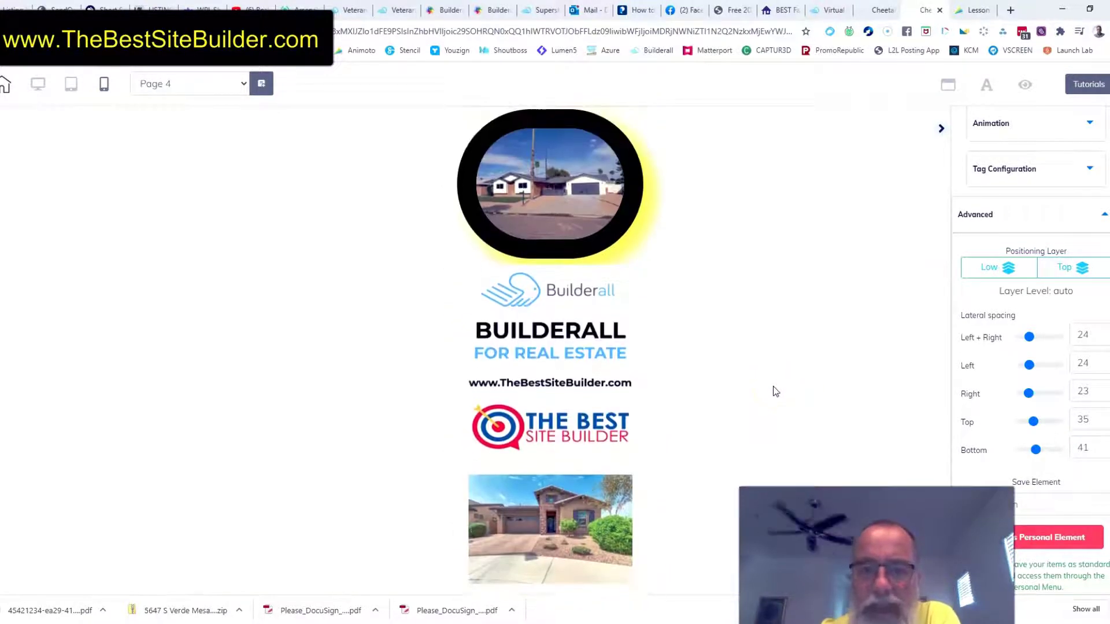
Hide the white house photo in the mobile layout, check the desktop layout and return to mobile
mouse_move(552, 191)
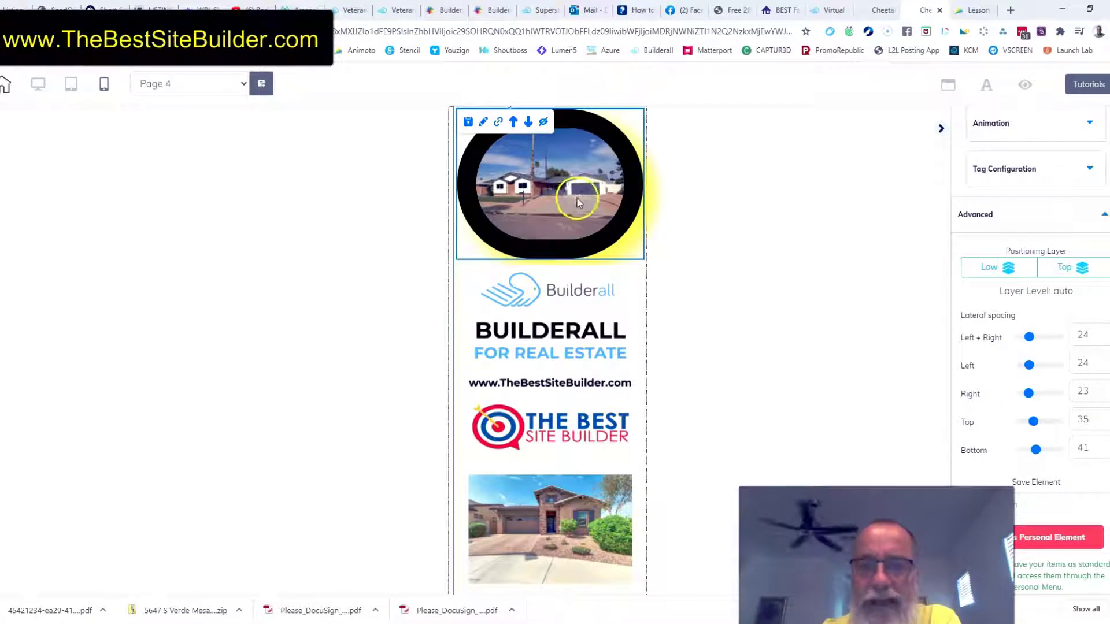
click(543, 123)
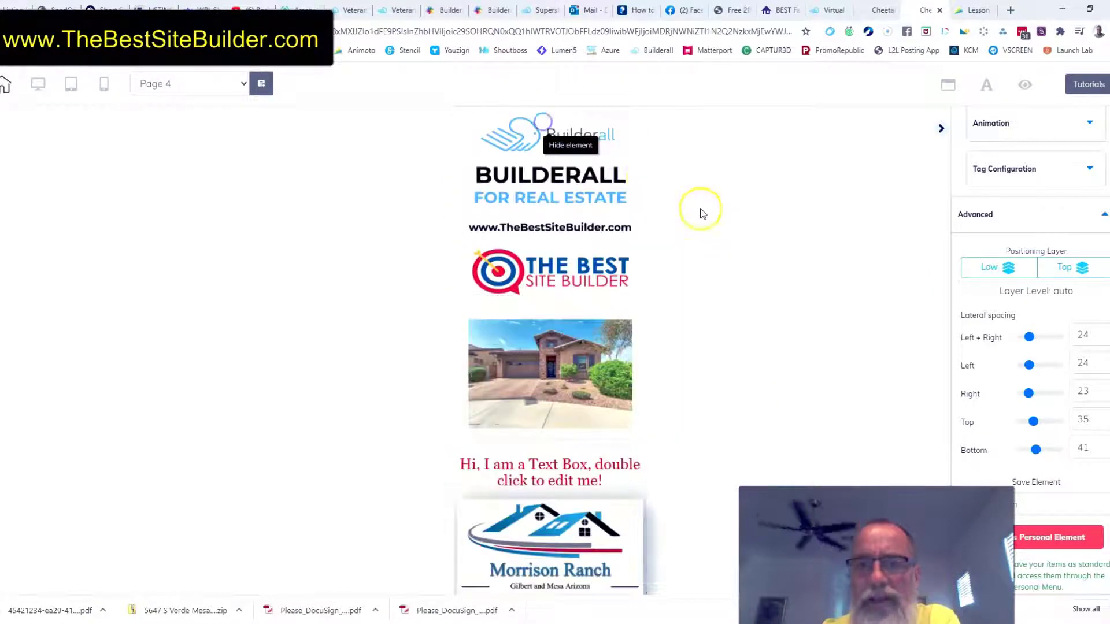
click(37, 84)
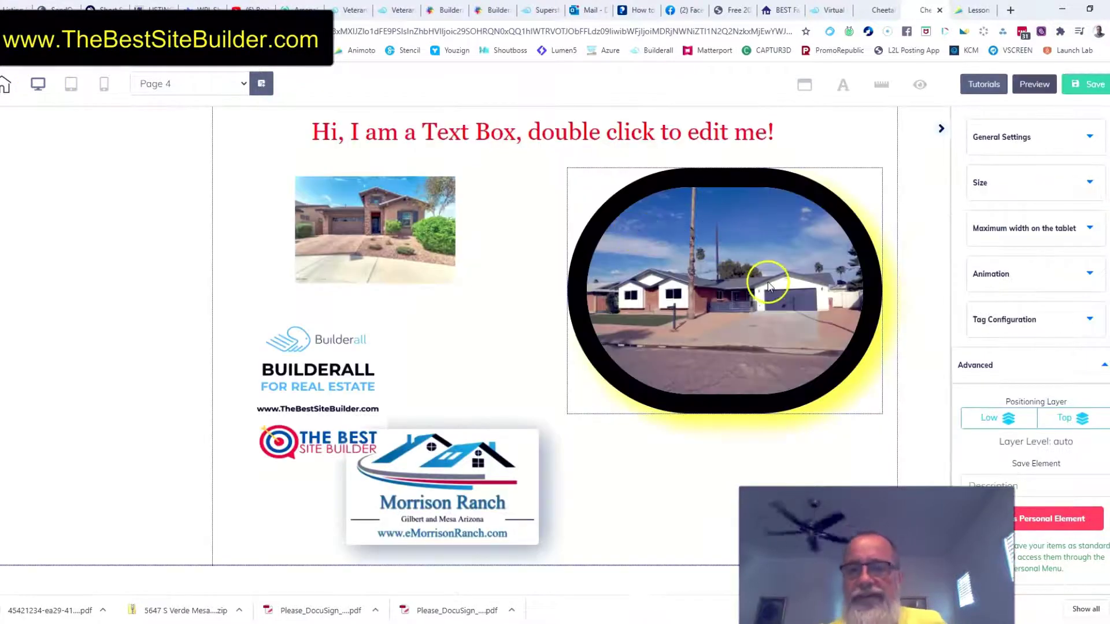
click(104, 85)
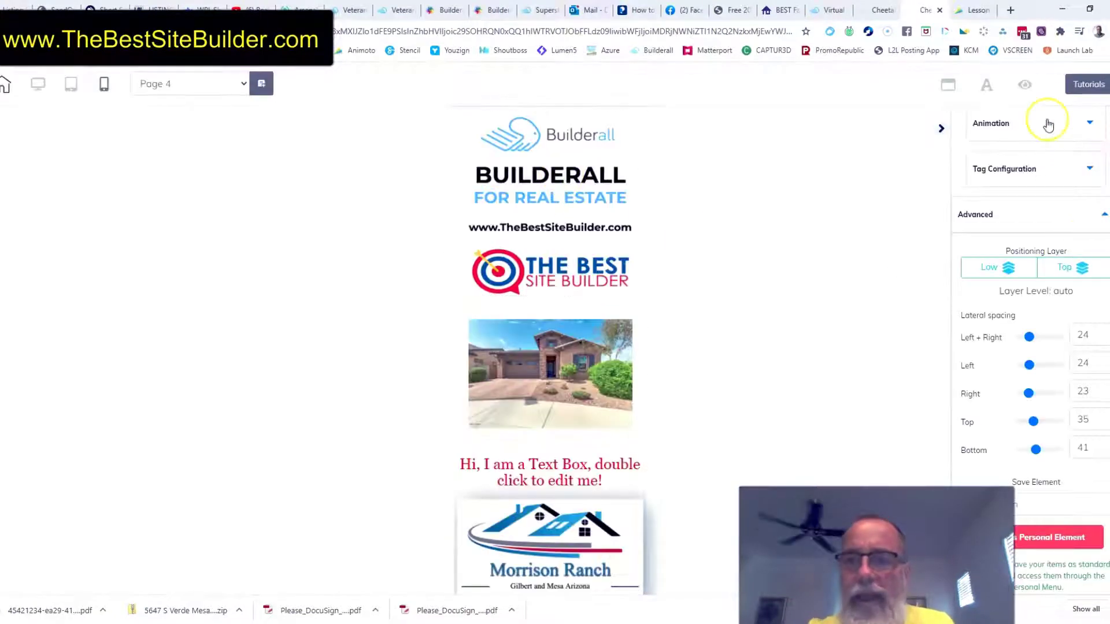
Restore the white house photo from the hidden elements and check its place in the mobile stack
click(1025, 85)
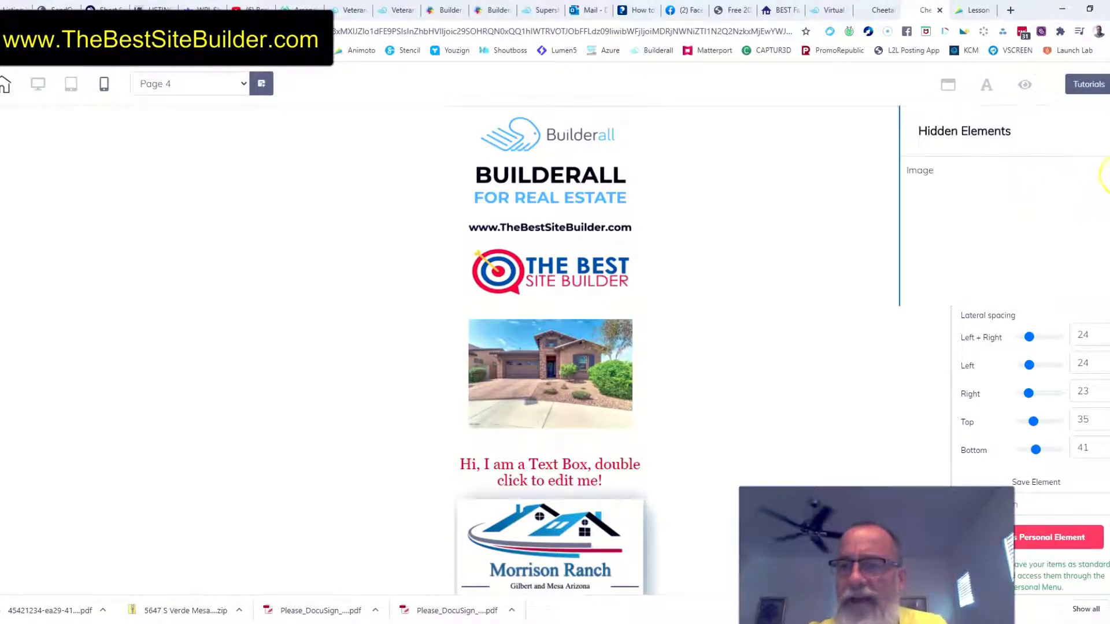
click(1101, 170)
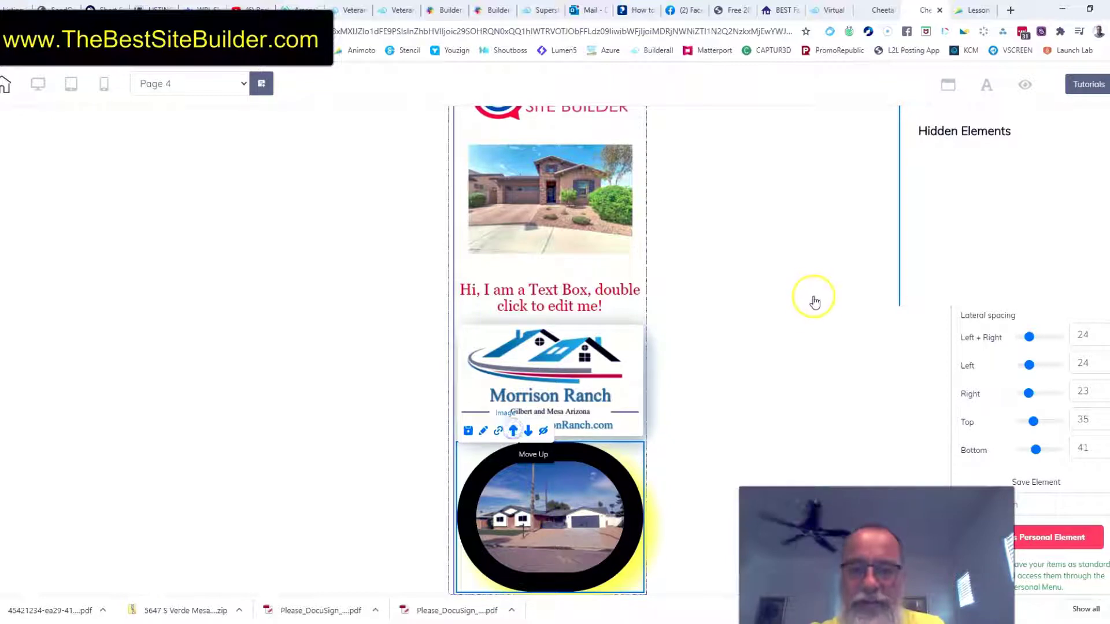
scroll(813, 298, up, 3)
scroll(813, 298, down, 3)
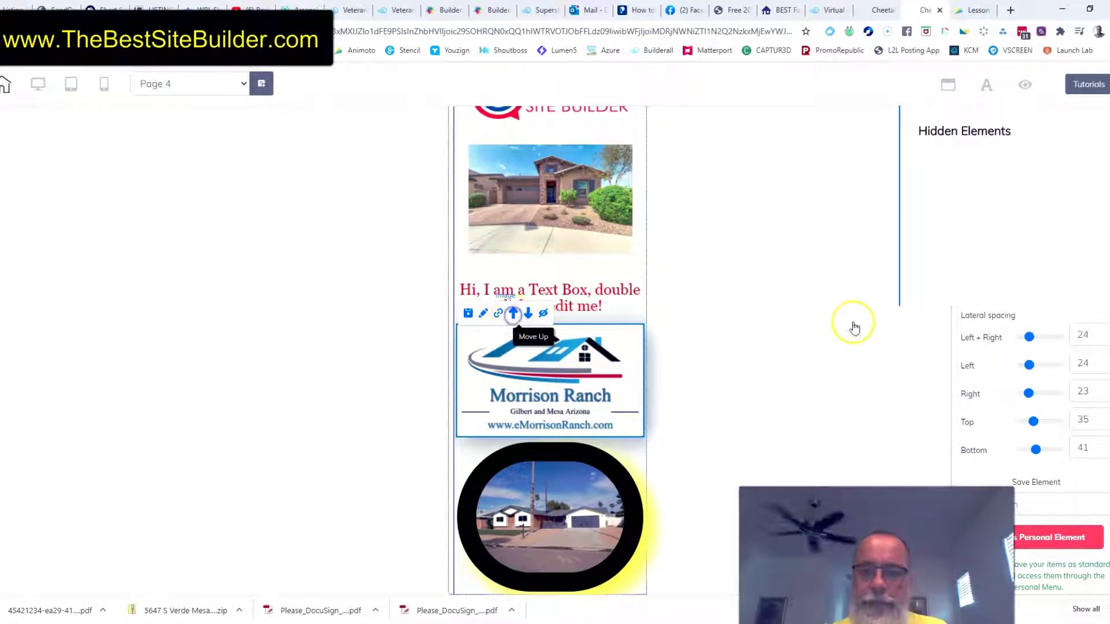
scroll(852, 326, up, 3)
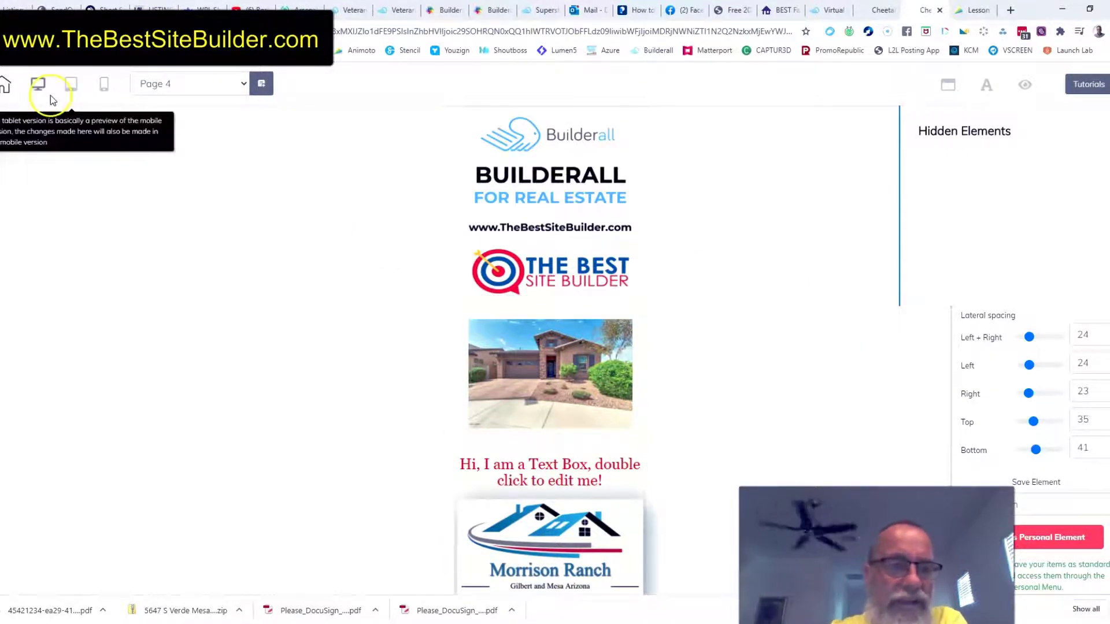
Switch back to the desktop layout, preview Page 4 with its animated images and return to the editor
click(38, 84)
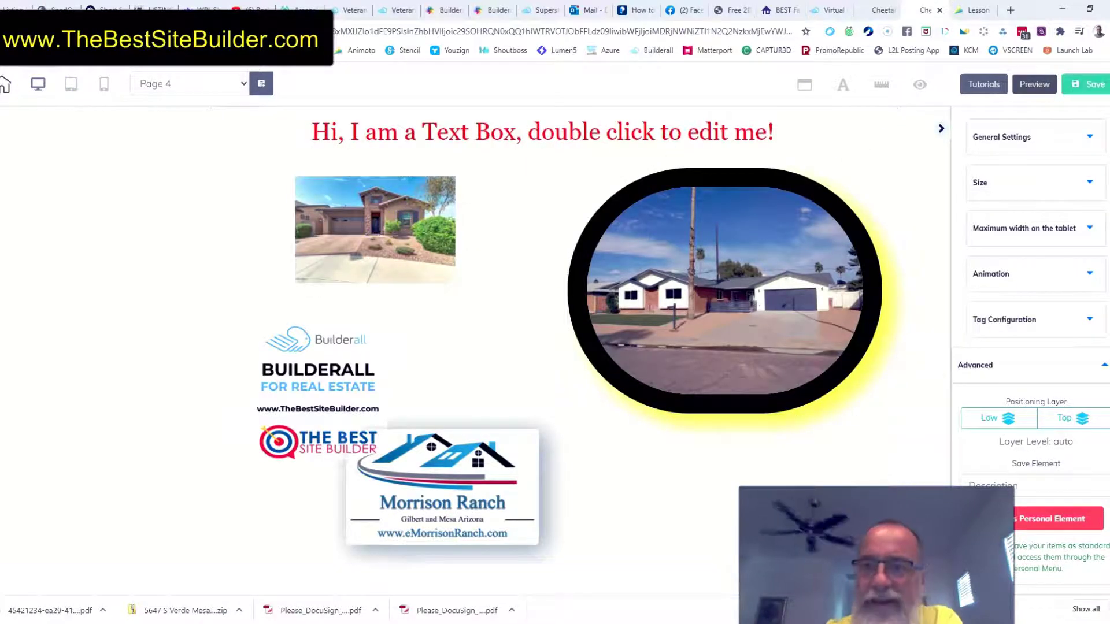
click(1032, 85)
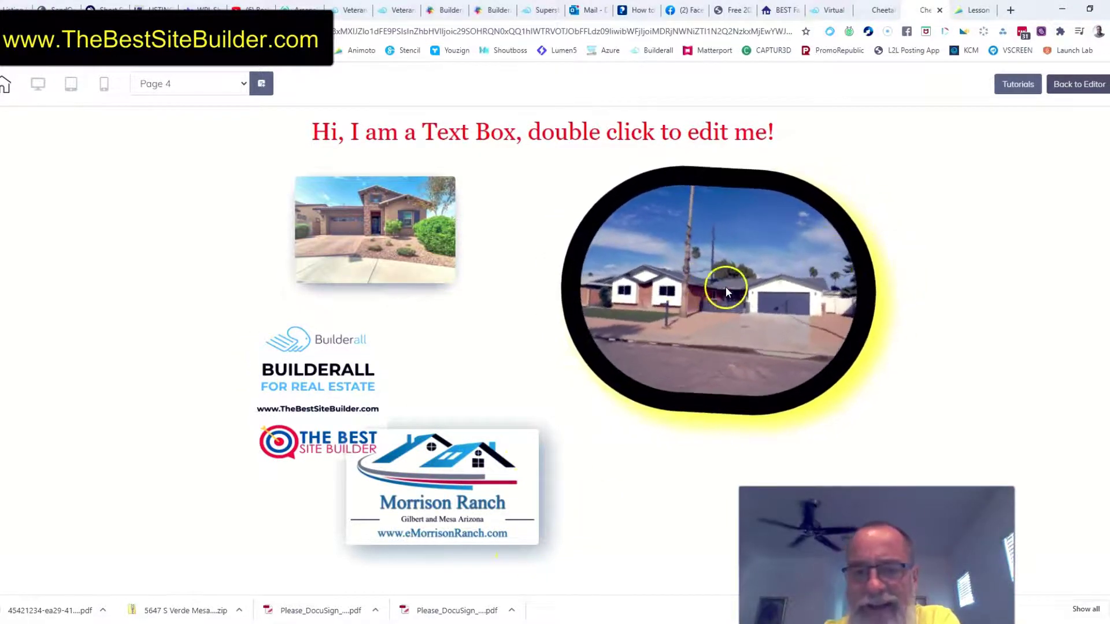
click(1081, 84)
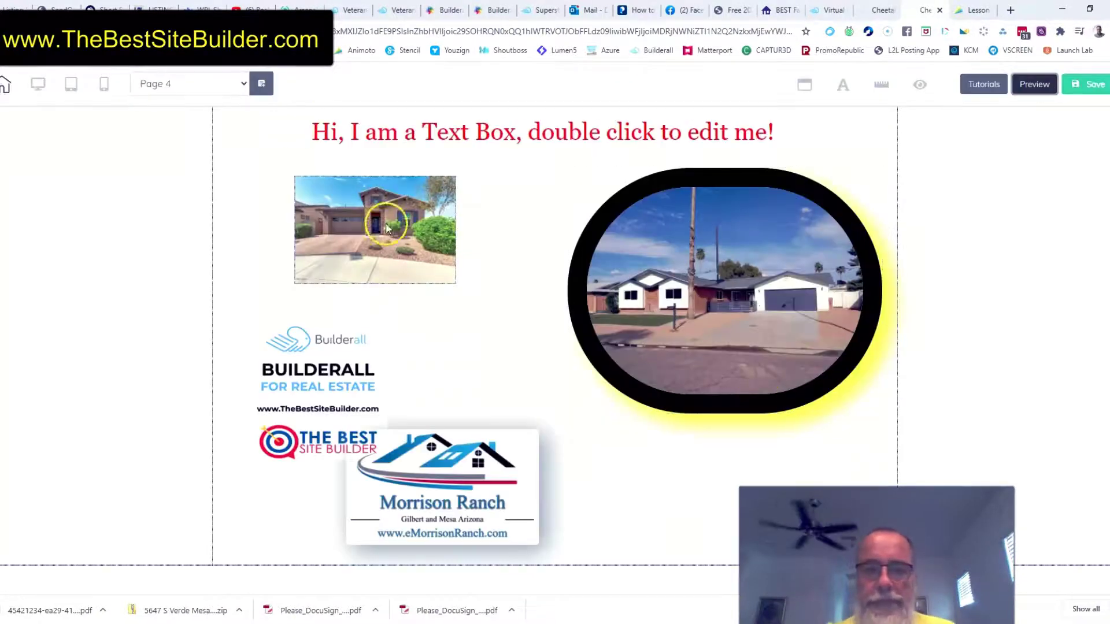
Enlarge the tan house photo to nearly reach the oval-framed picture and shift it slightly up and left
click(391, 239)
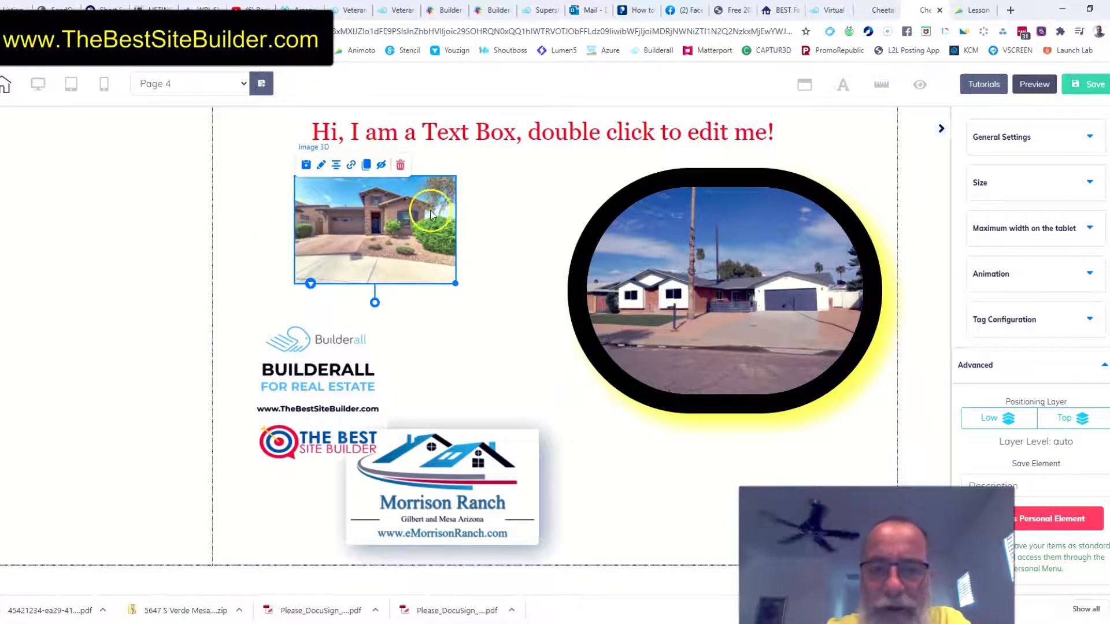
drag(455, 284, 560, 313)
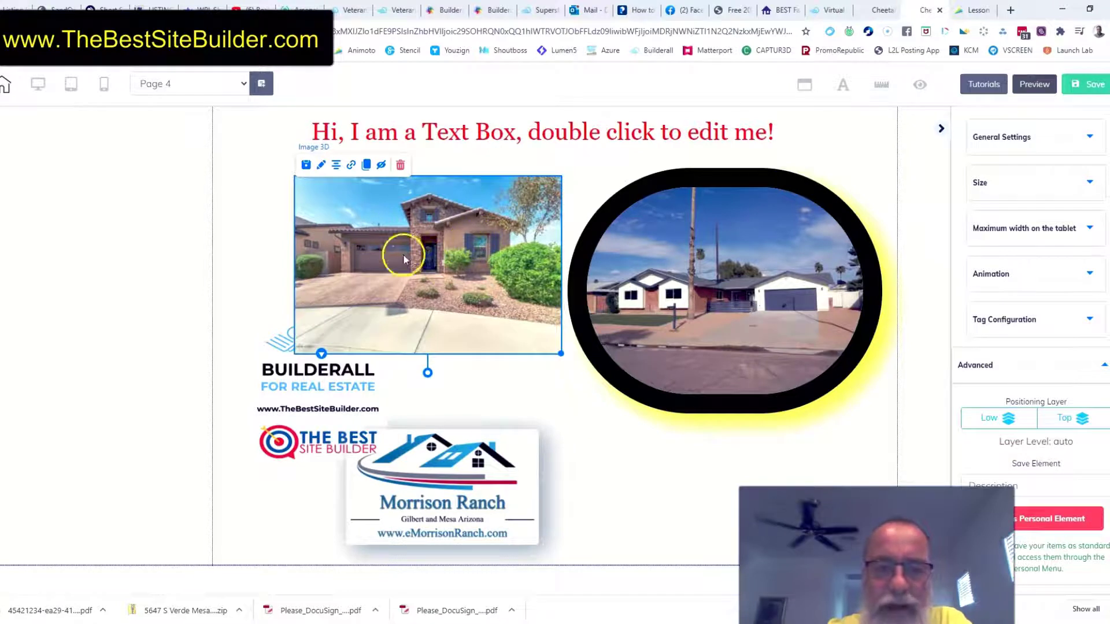
drag(369, 250, 356, 238)
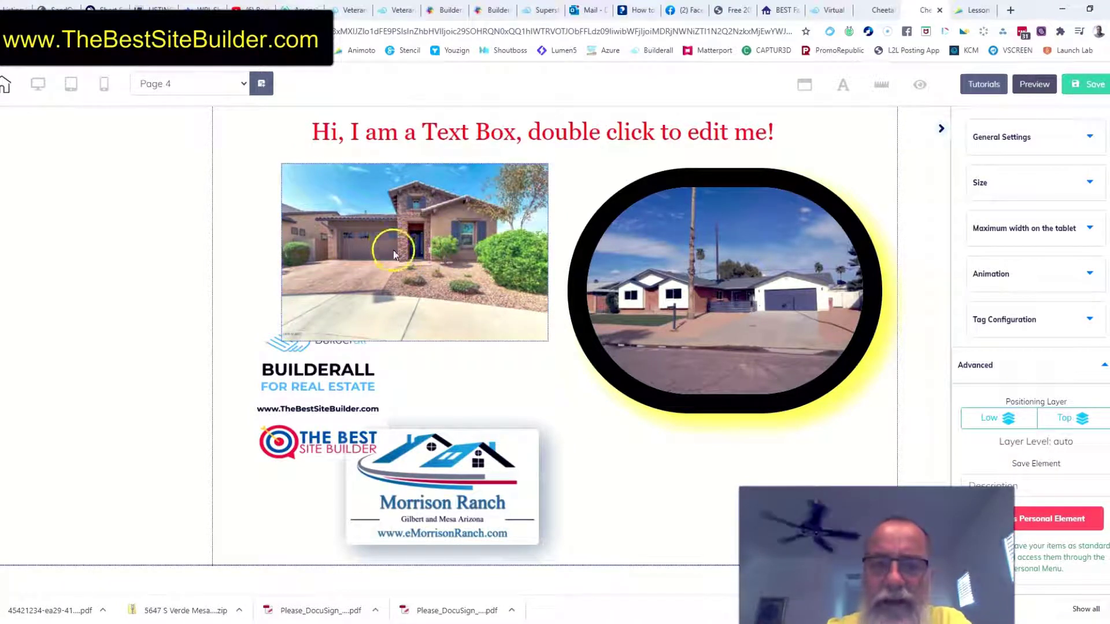
click(427, 257)
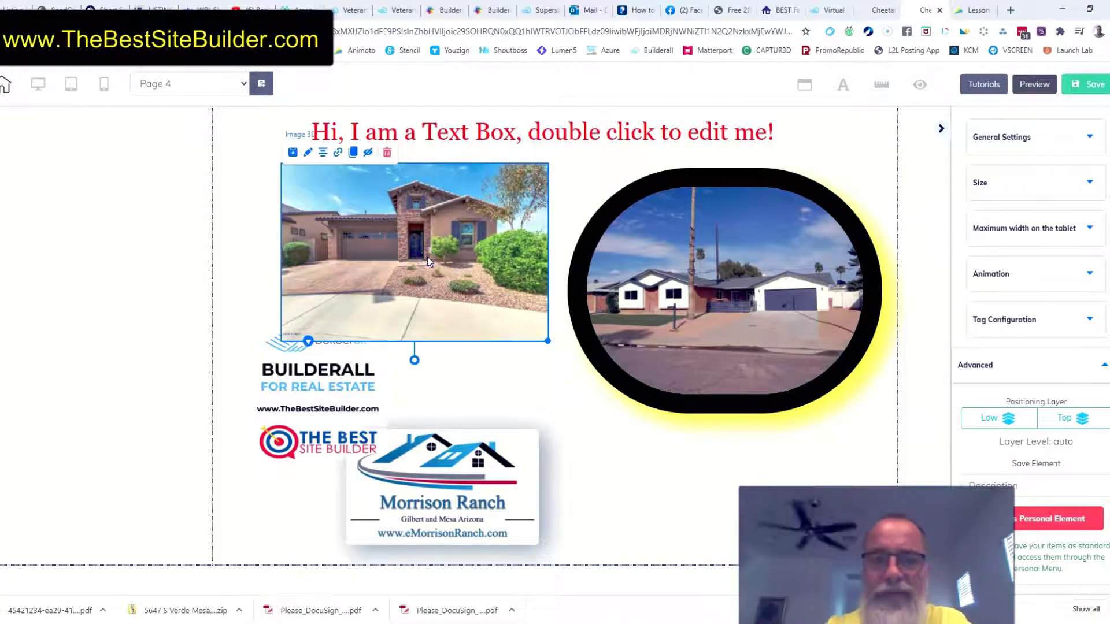
click(338, 153)
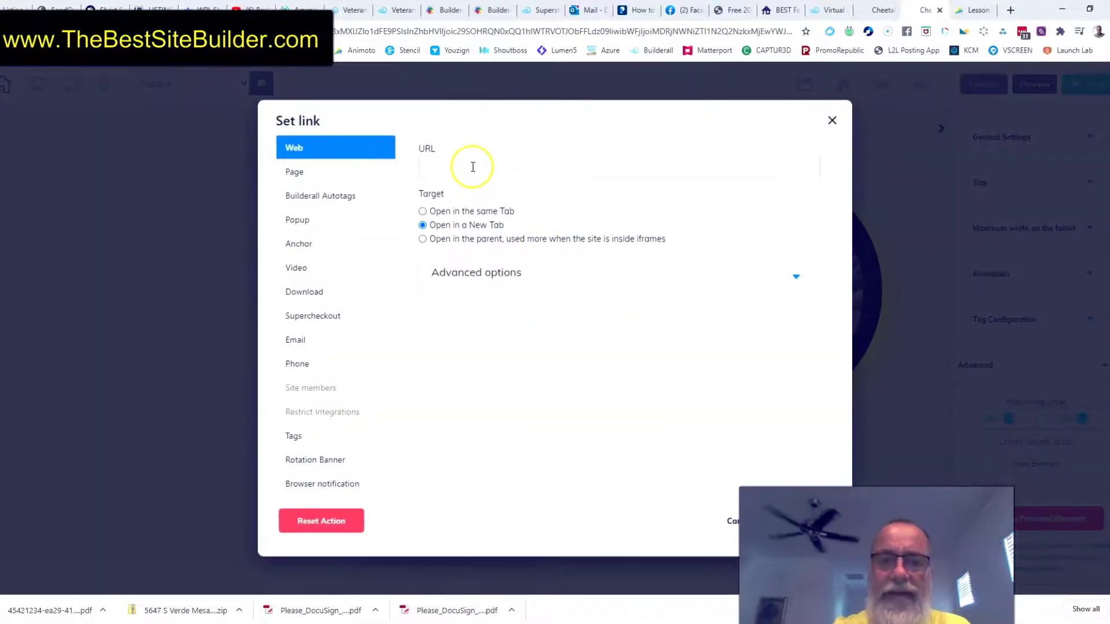
click(472, 166)
text(http)
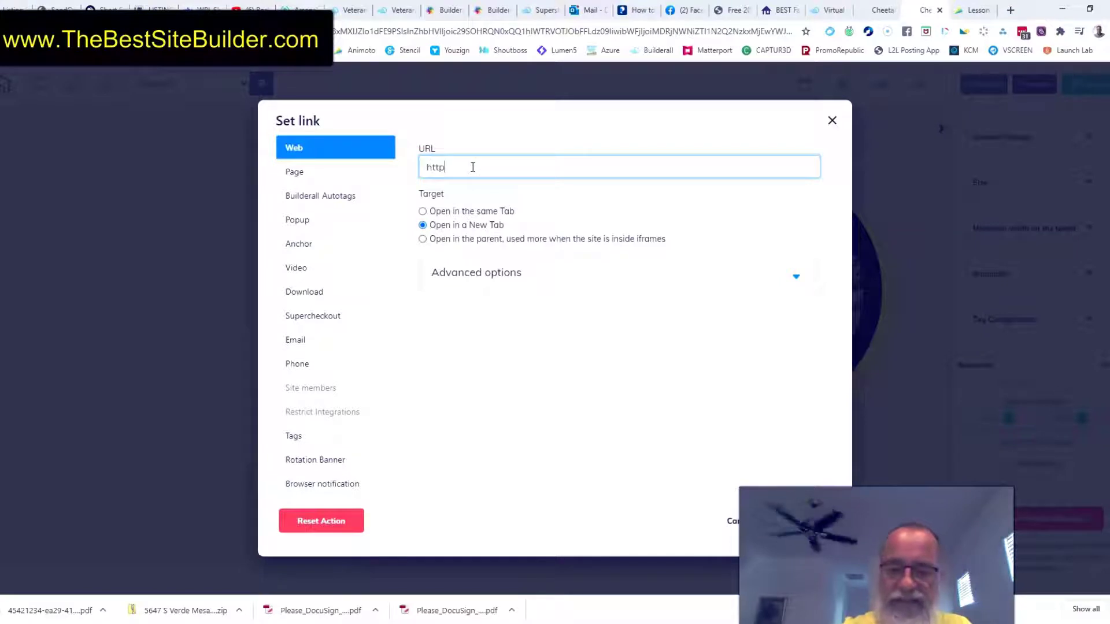
text(s://www.)
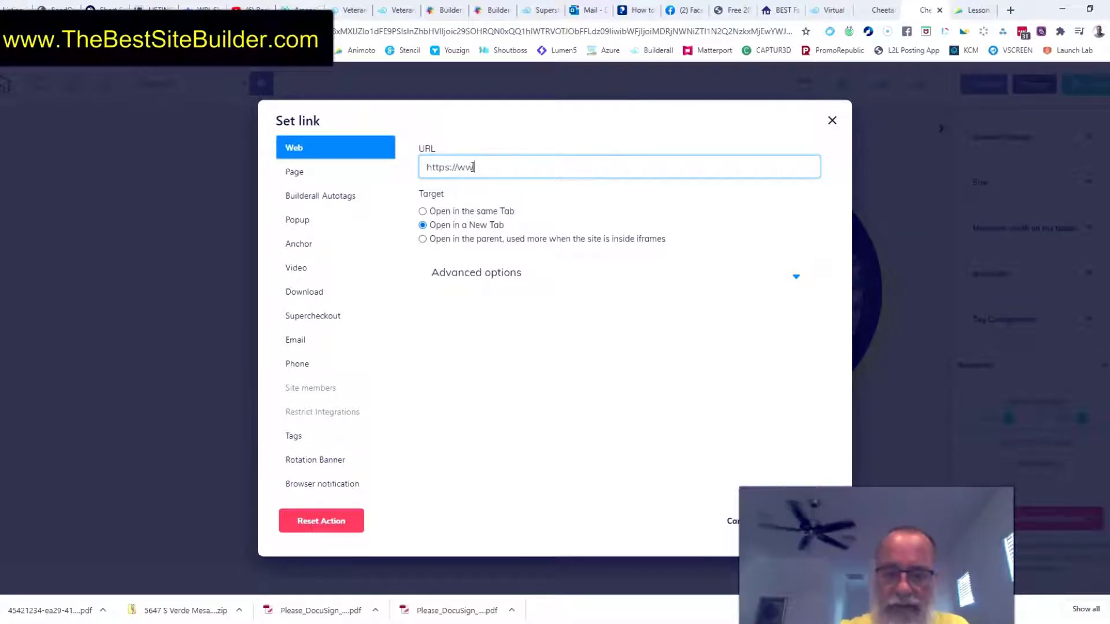
text(yahoo.com)
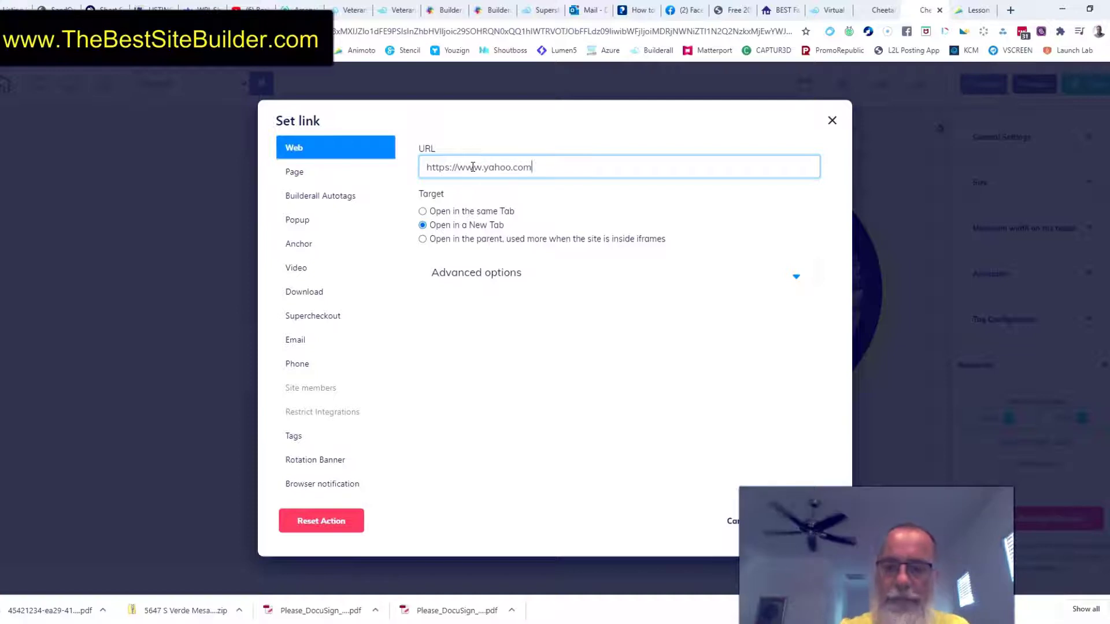
click(585, 363)
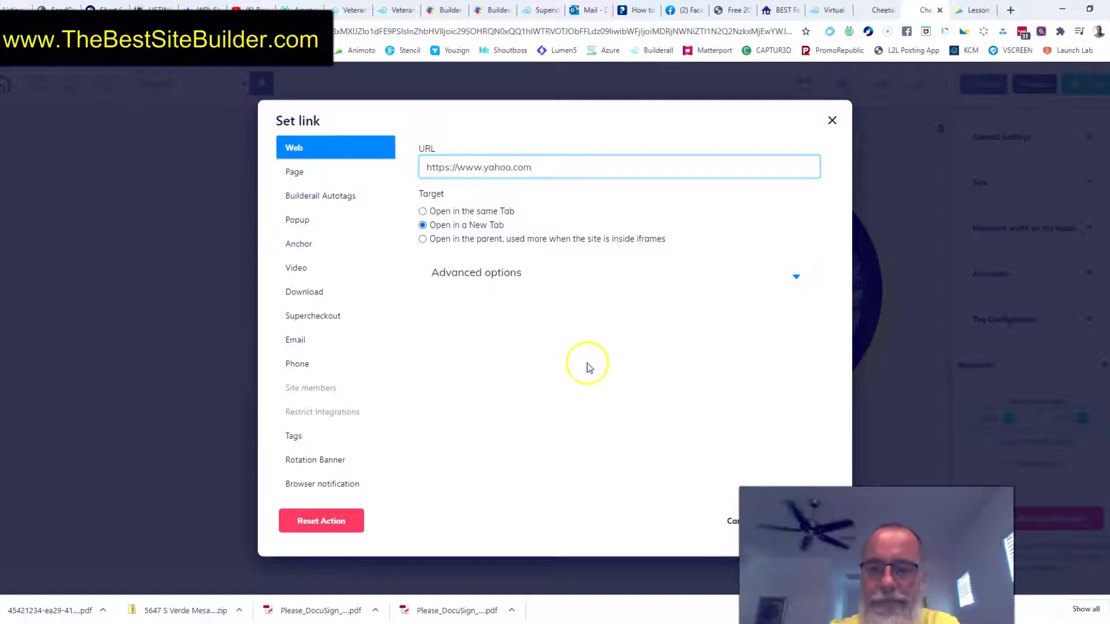
click(800, 522)
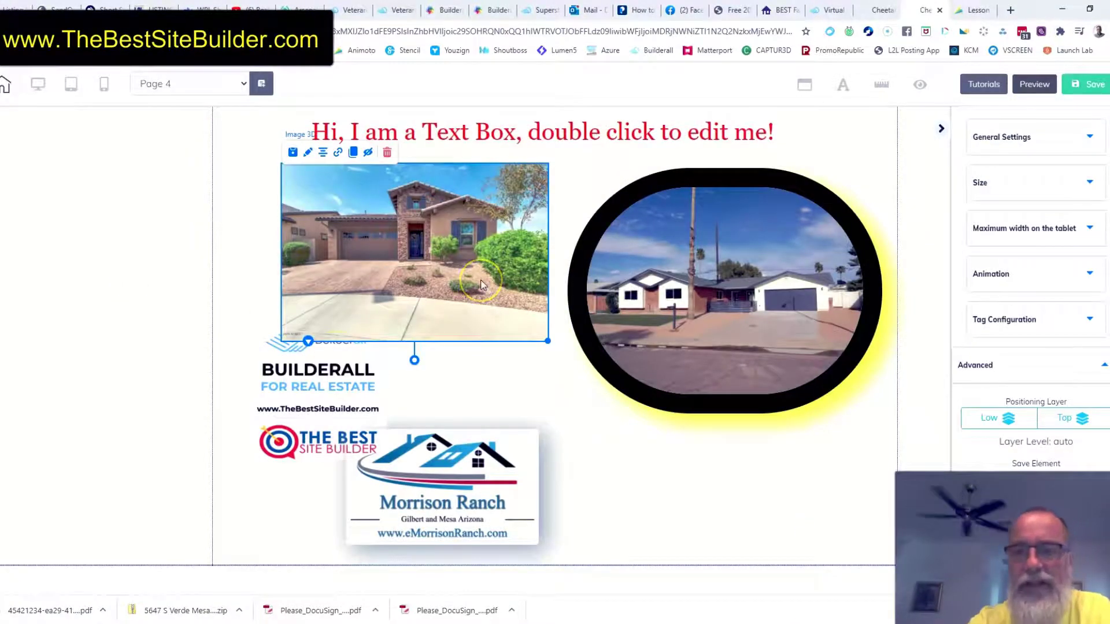
Review the tan house photo's other link types, trying Page 2 and viewing the Popup, Anchor, Video, Download and Supercheckout options
click(339, 153)
click(296, 172)
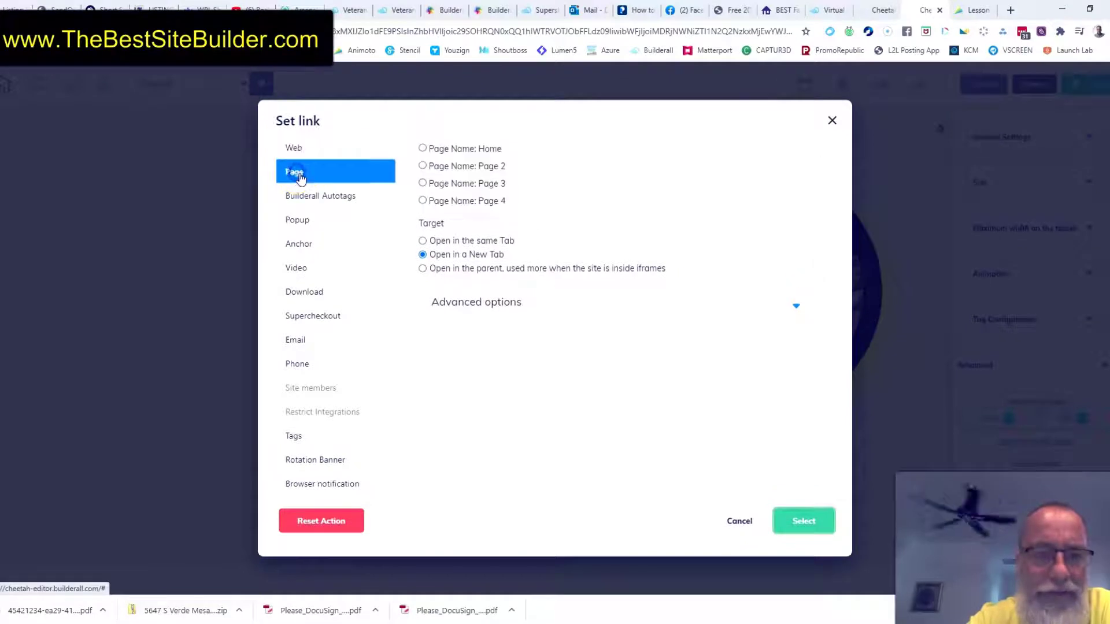
click(422, 166)
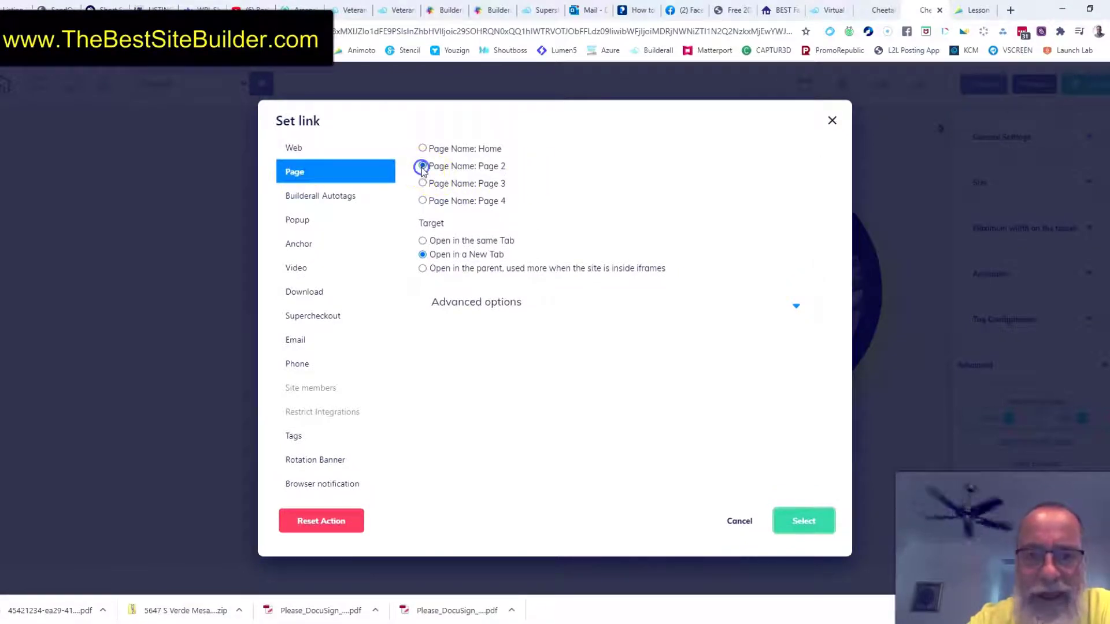
click(306, 224)
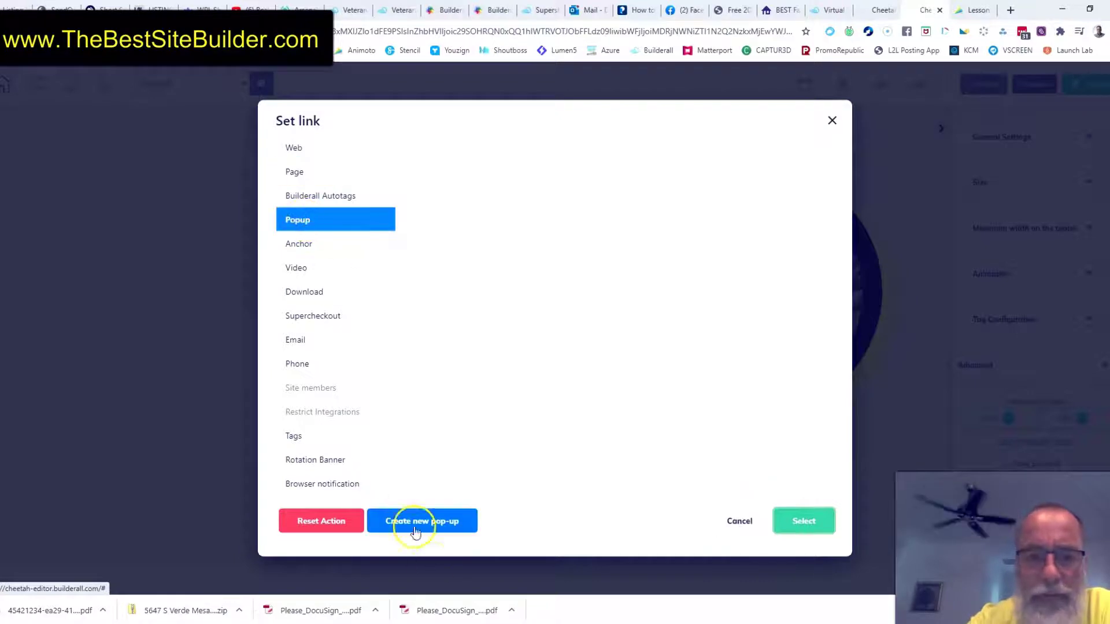
click(296, 244)
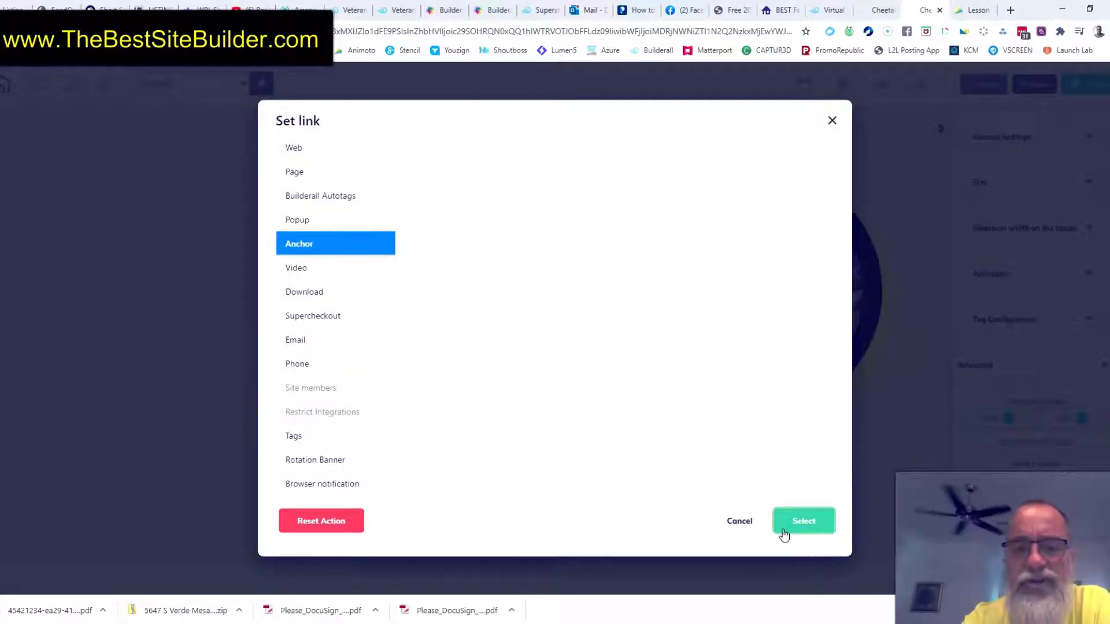
click(713, 465)
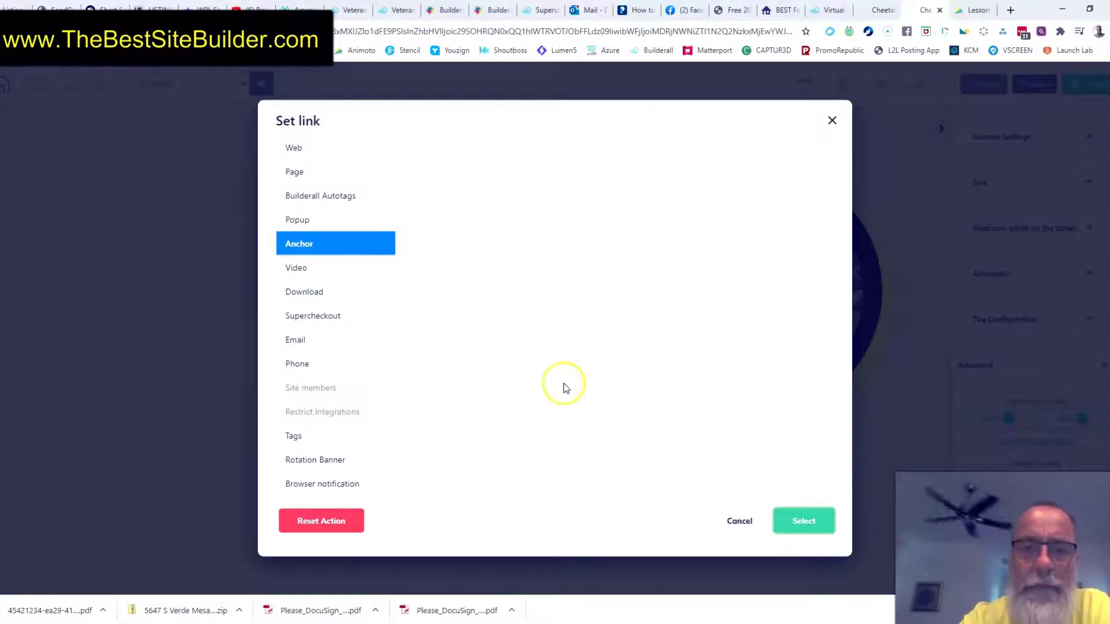
click(314, 272)
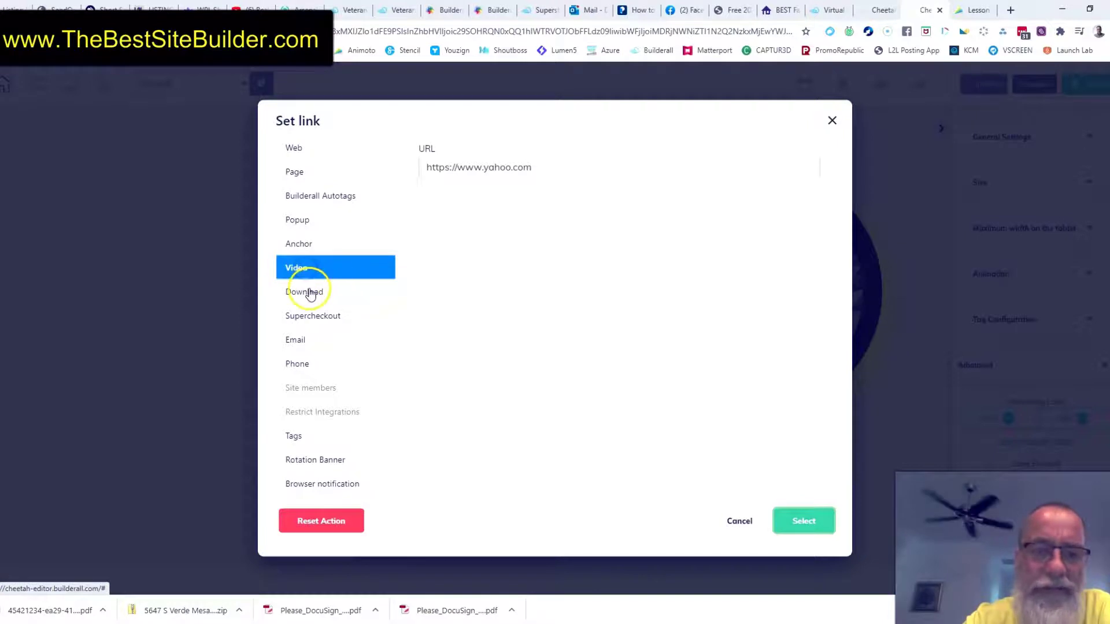
click(309, 293)
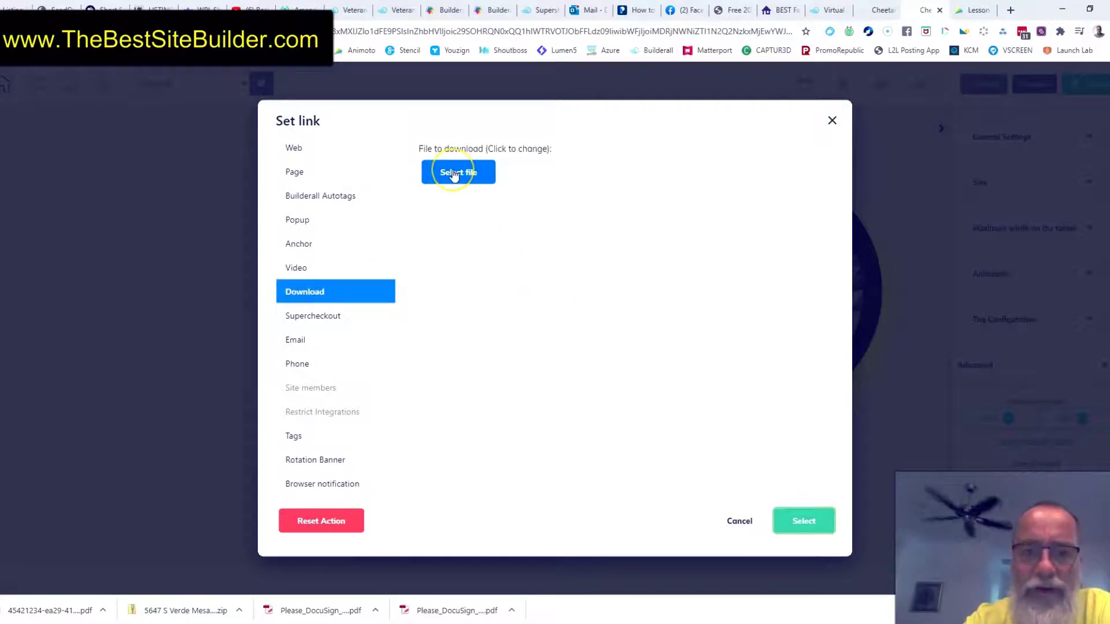
click(324, 316)
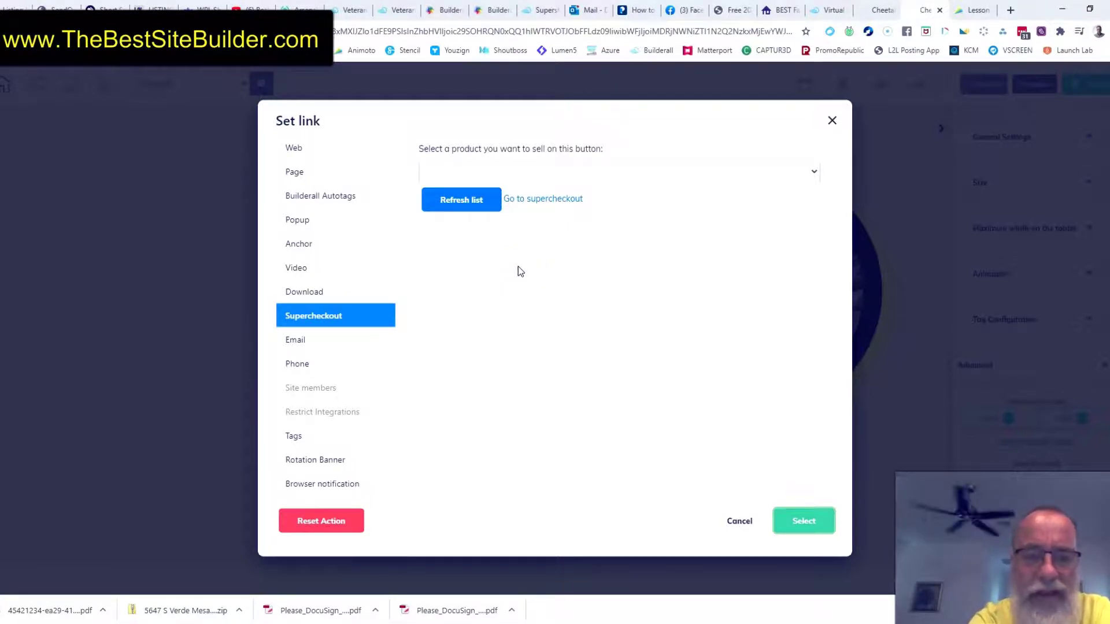
click(800, 521)
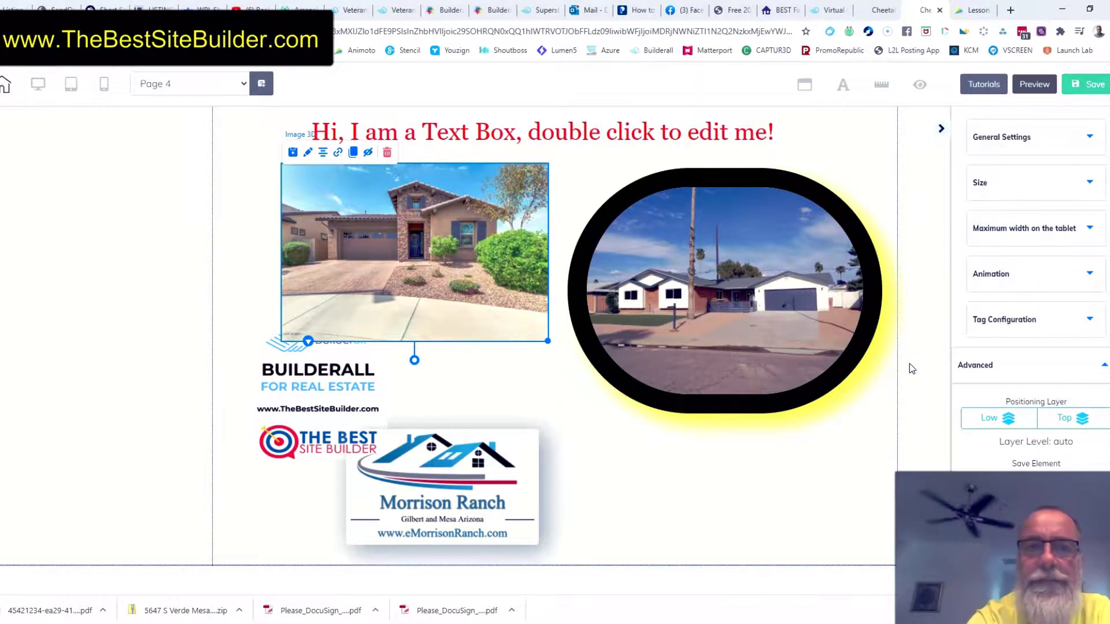
Switch to the veteran home loan website, examine its page layout and images, and return to the Page 4 editor
click(341, 16)
scroll(670, 225, up, 15)
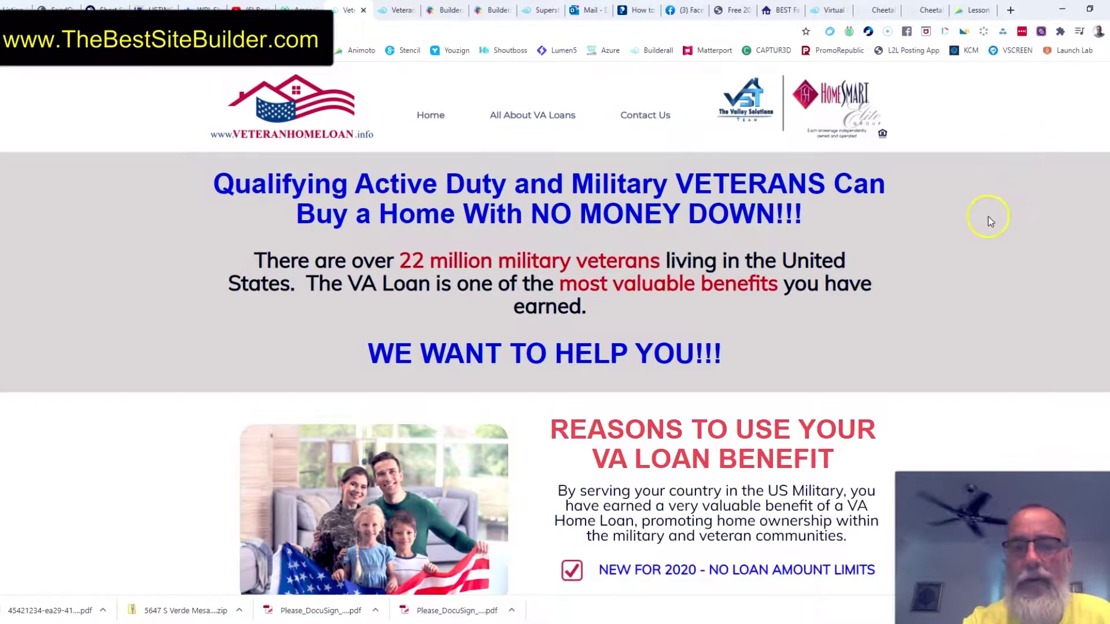
scroll(990, 247, down, 10)
scroll(975, 261, up, 8)
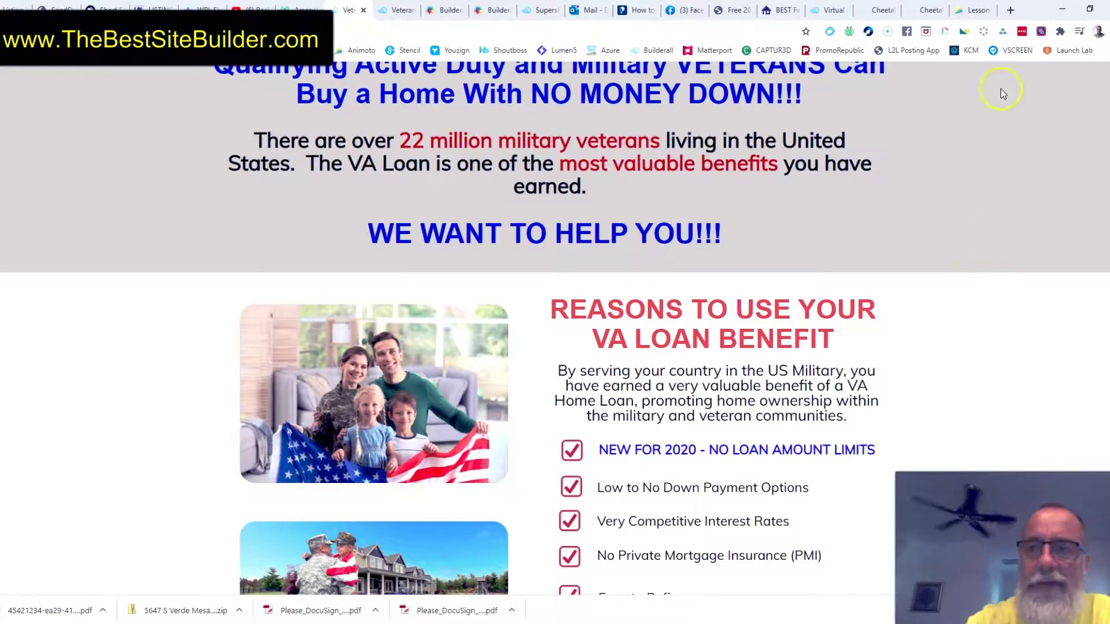
click(925, 10)
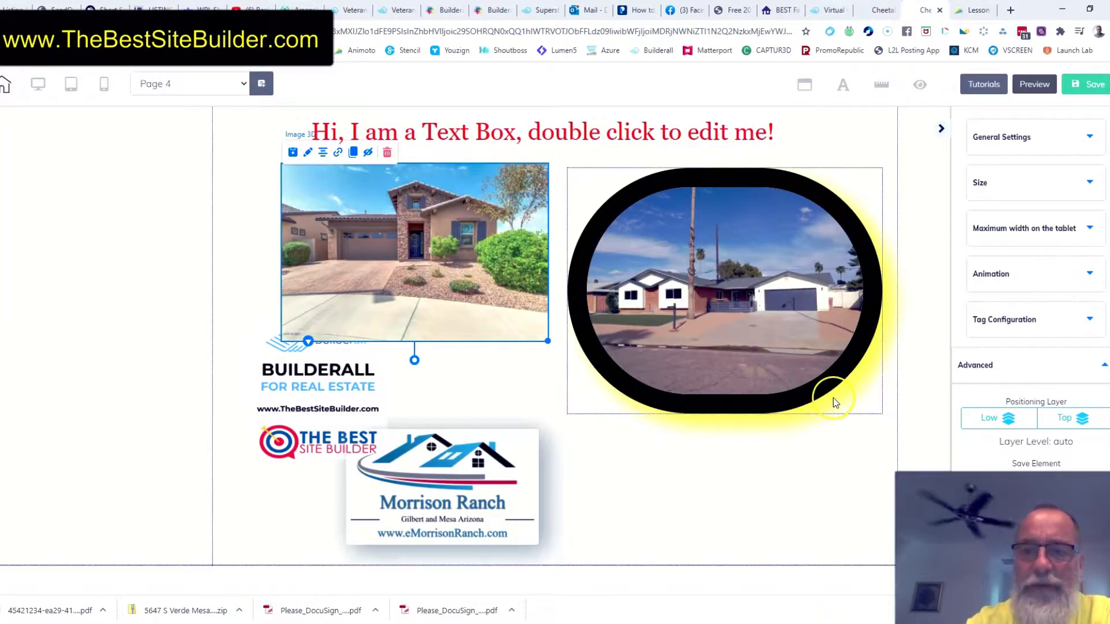